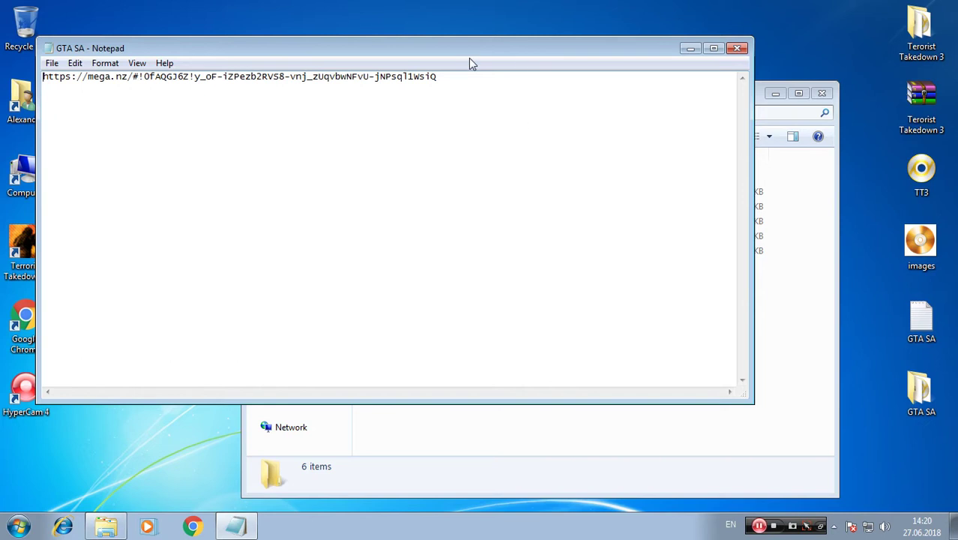
Close the GTA SA text note that holds the download link
drag(449, 76, 401, 154)
click(737, 49)
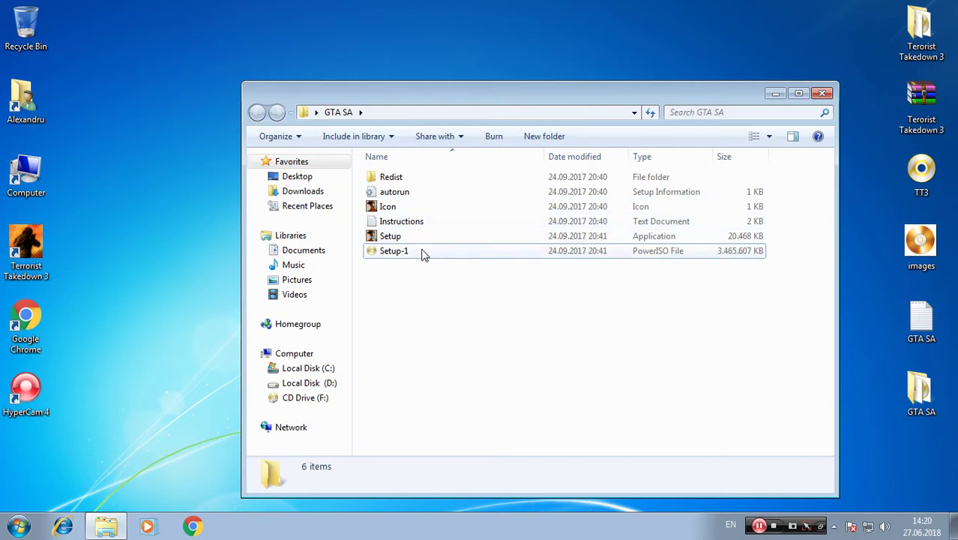
Launch Setup from the GTA SA folder and start the game installation
double_click(390, 236)
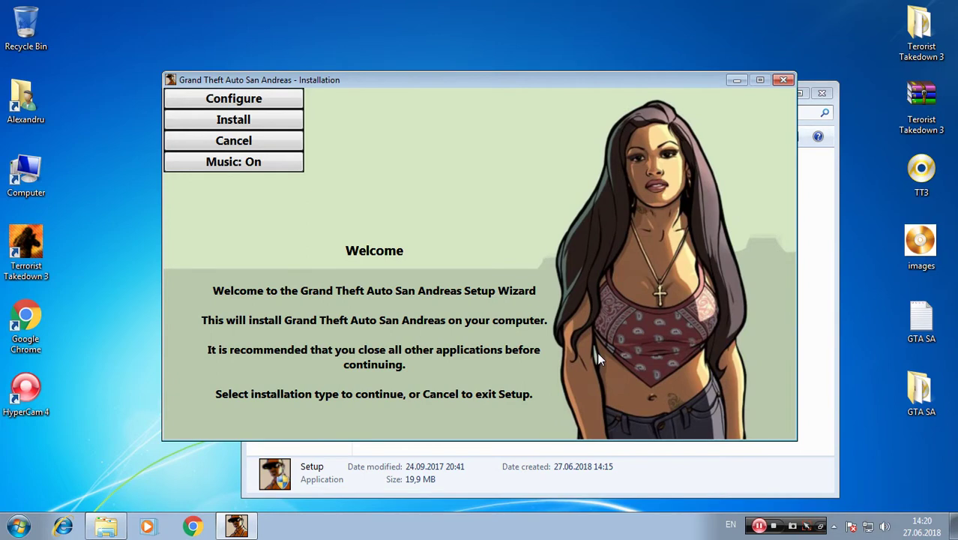
click(258, 120)
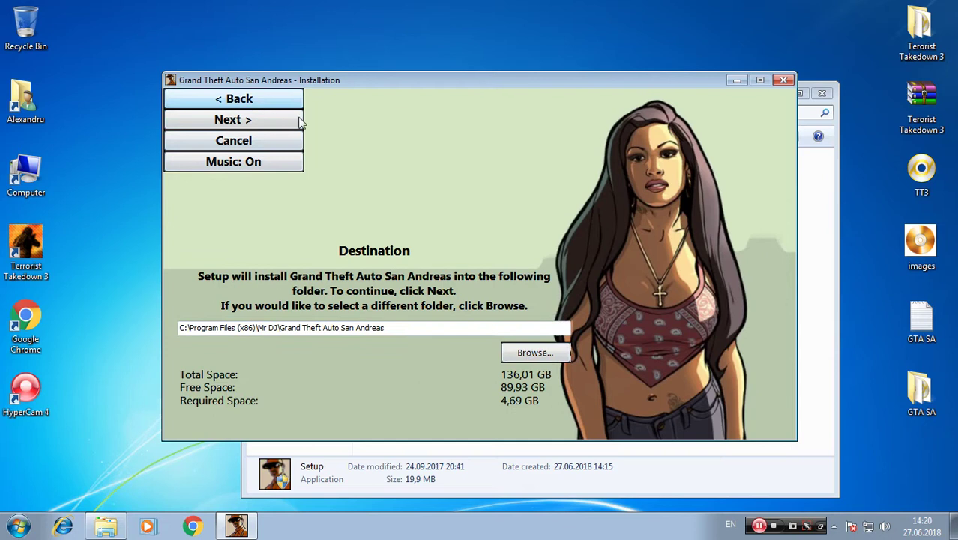
click(529, 353)
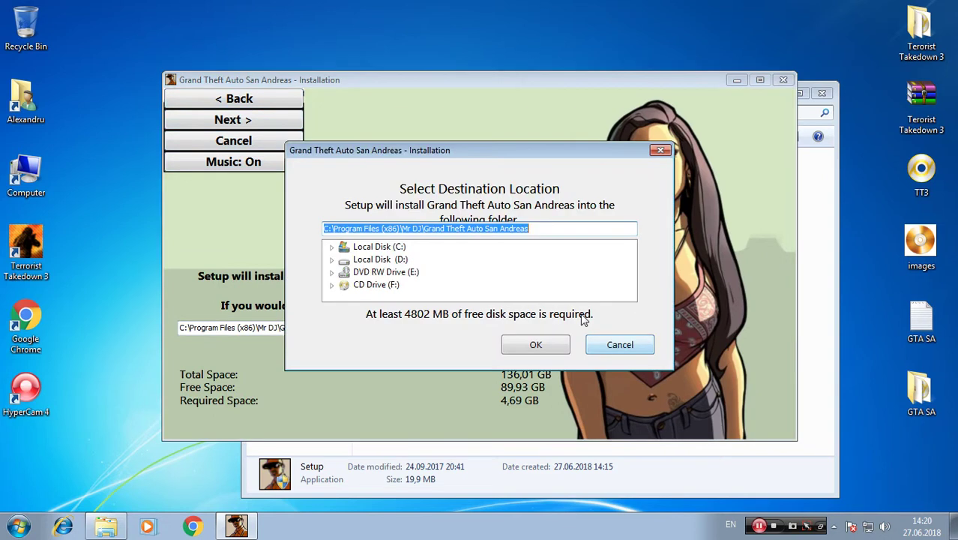
click(398, 260)
click(619, 345)
Create a folder named Grand Theft Auto San Andreas on Local Disk (D:) and close the file window
double_click(26, 174)
double_click(662, 114)
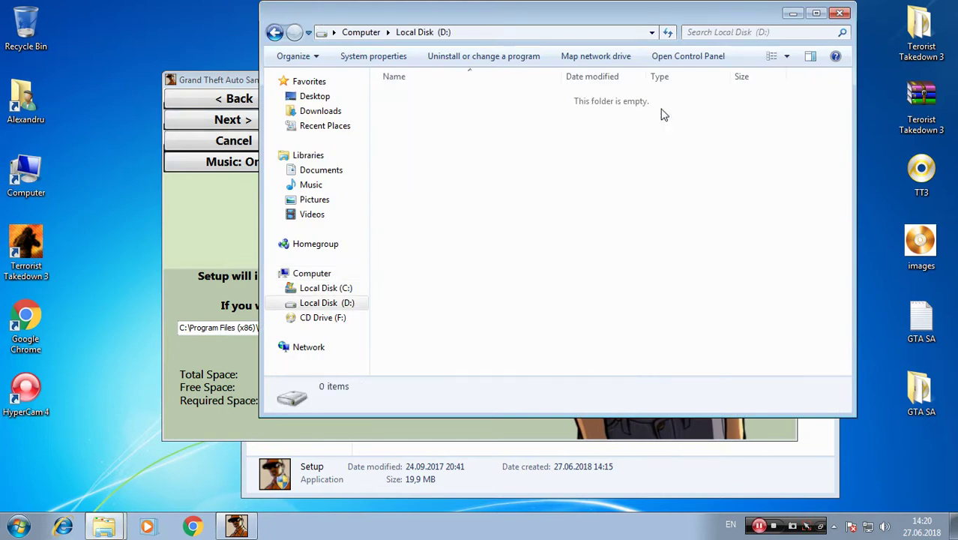
right_click(578, 253)
mouse_move(633, 423)
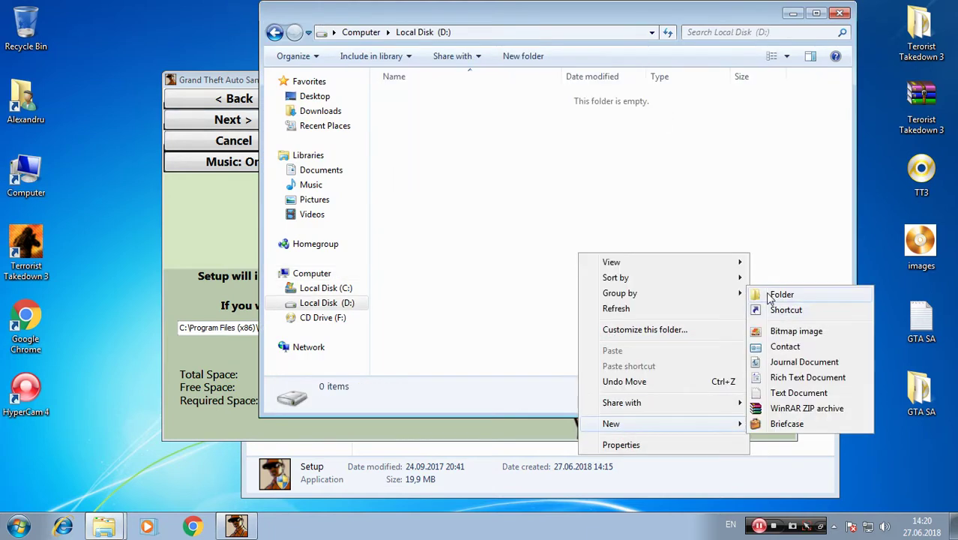
click(779, 294)
text(Gran)
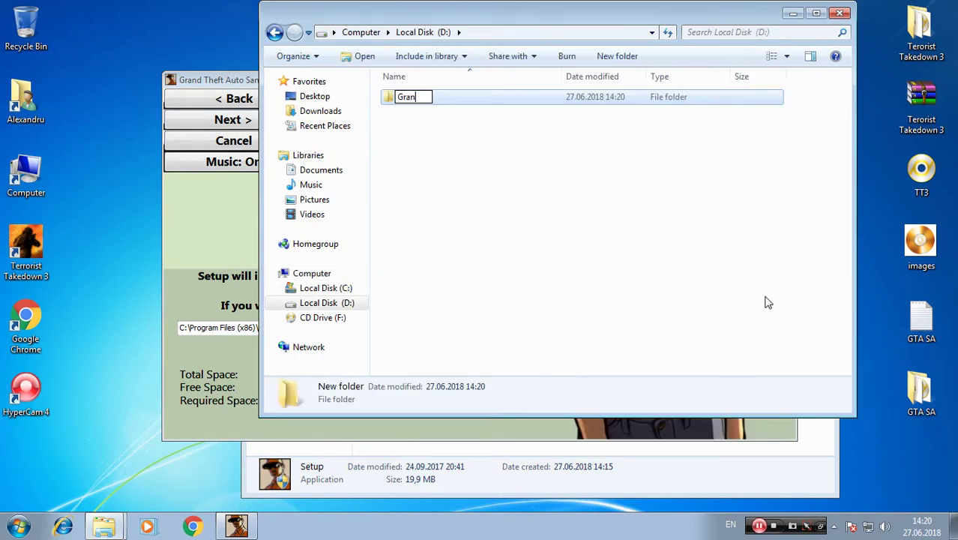
text(d Theft Auto S)
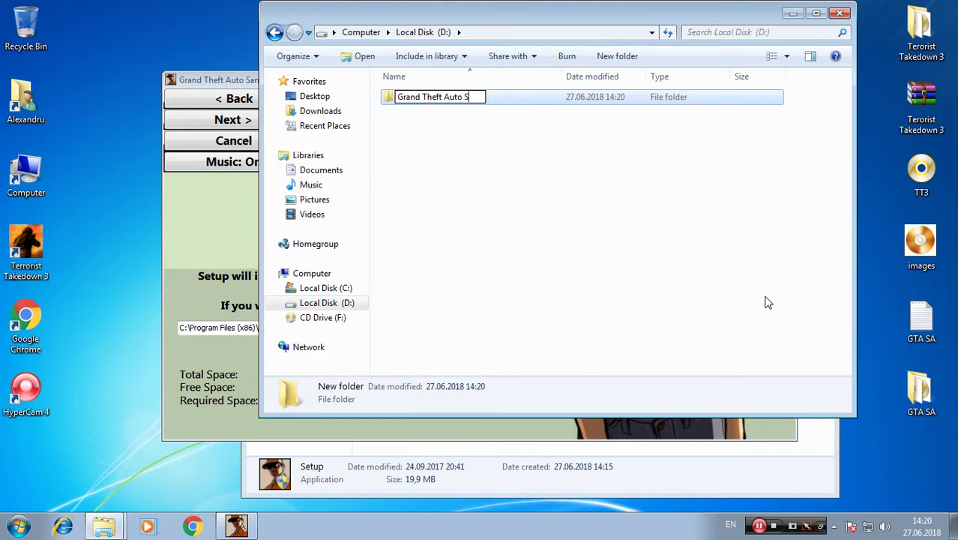
text(an Andr)
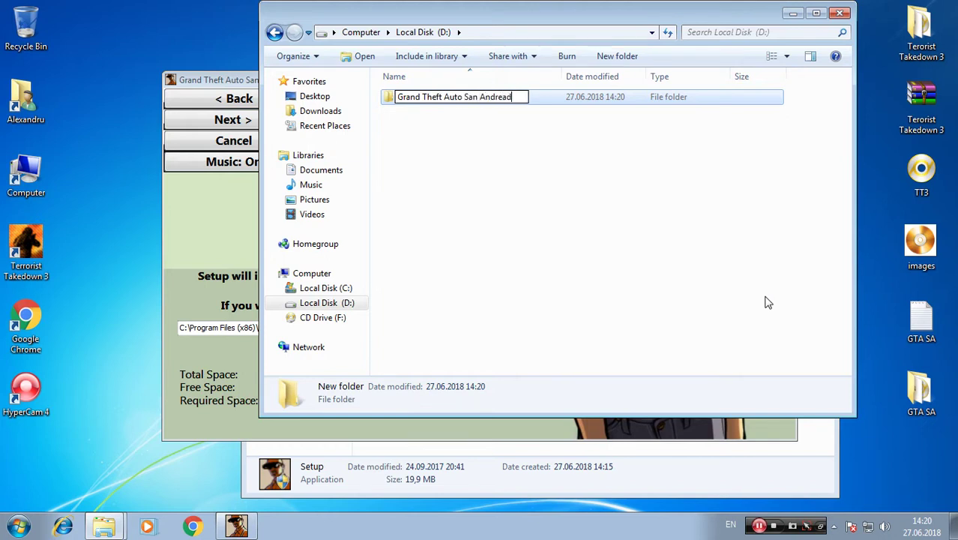
text(ead)
click(630, 266)
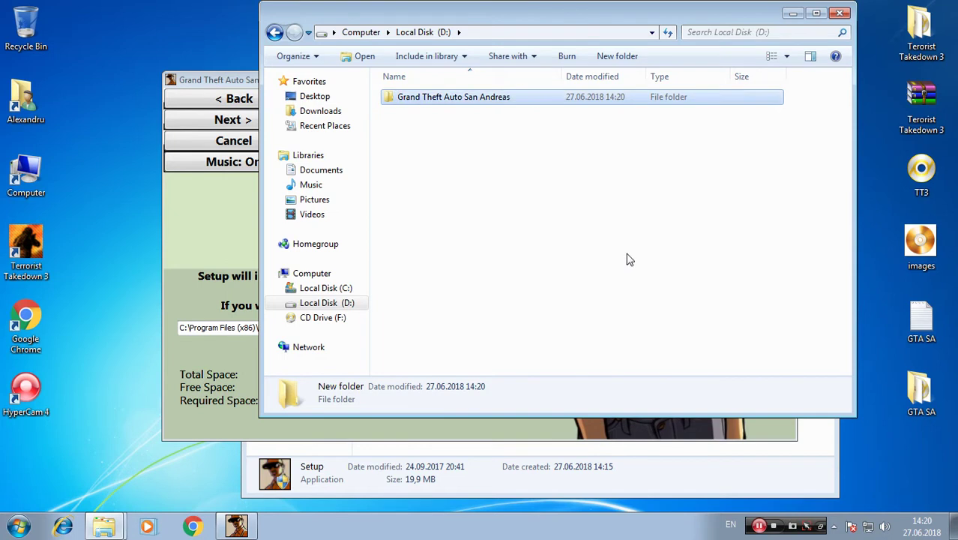
click(839, 13)
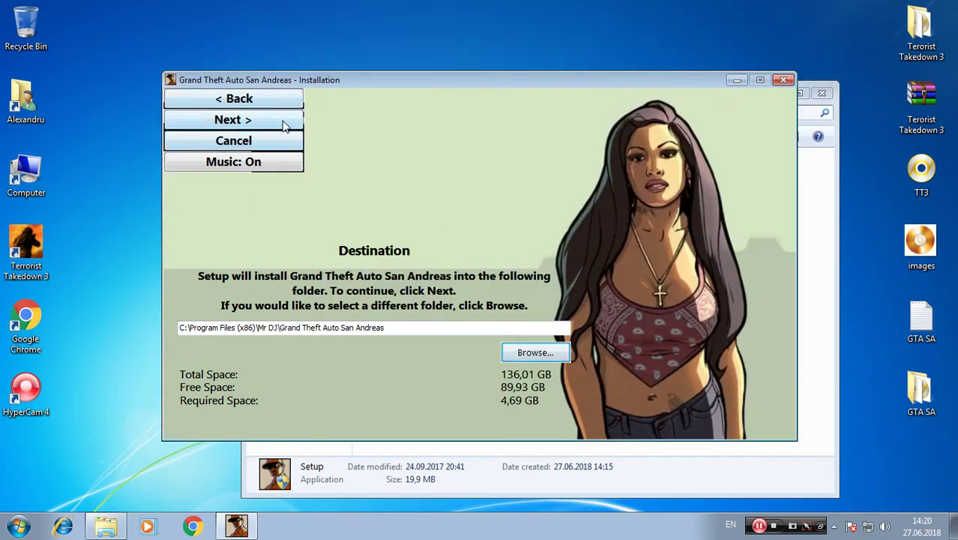
click(537, 350)
click(380, 259)
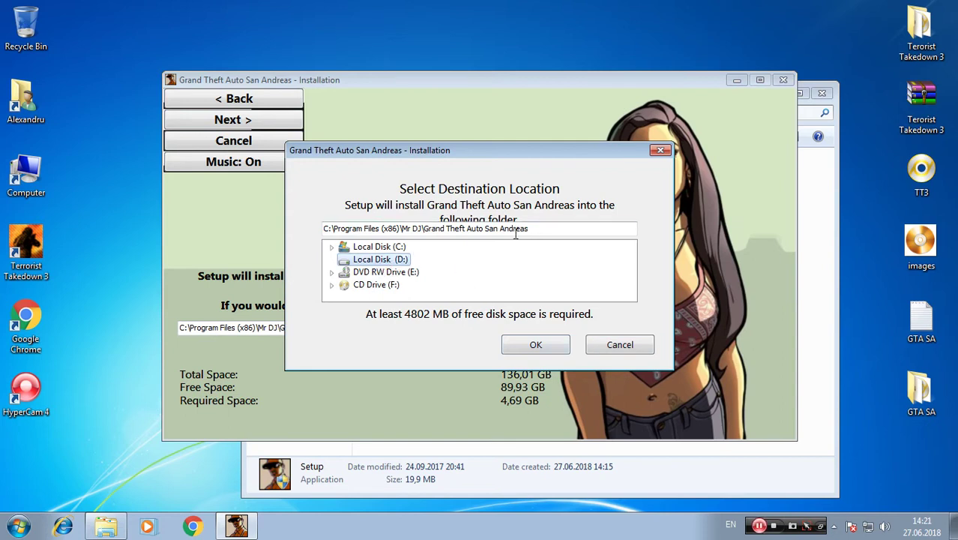
click(619, 346)
Open the Grand Theft Auto San Andreas folder on drive D: and copy its full path
double_click(26, 174)
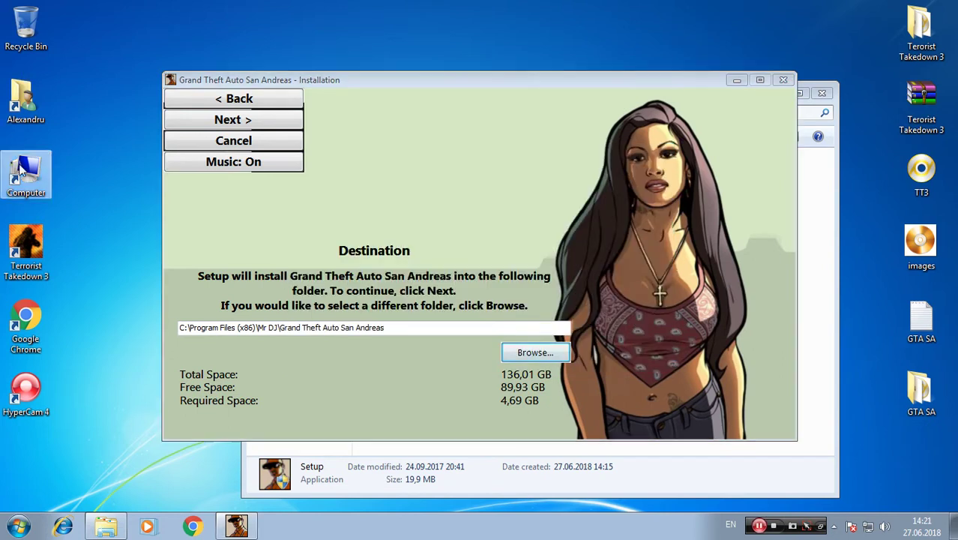
double_click(679, 128)
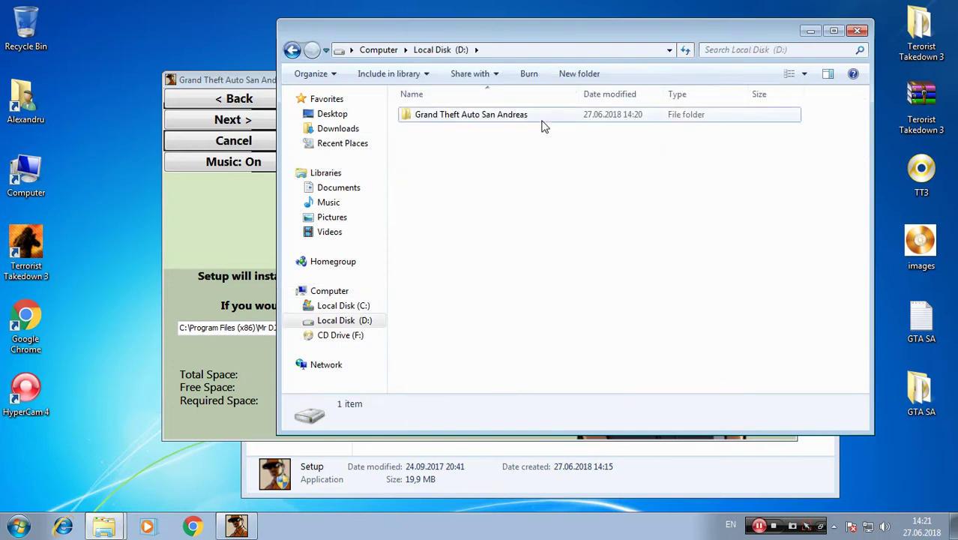
double_click(544, 123)
click(601, 51)
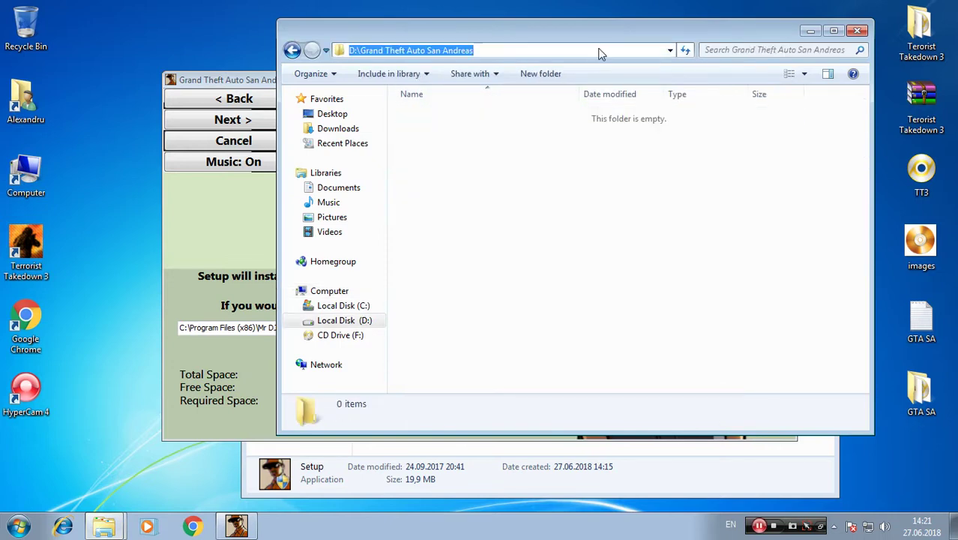
right_click(600, 48)
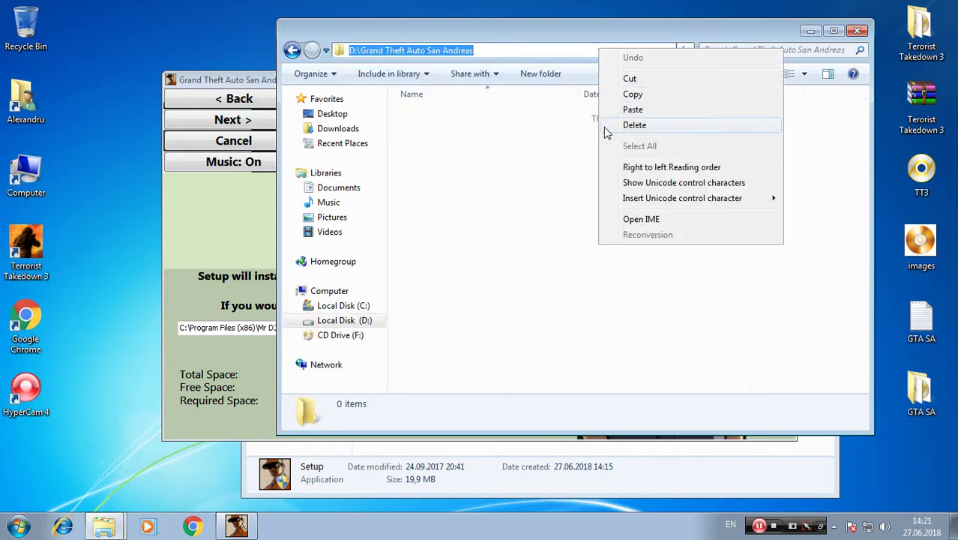
click(633, 94)
Permanently delete the Grand Theft Auto San Andreas folder from drive D: and close the file window
key(BackSpace)
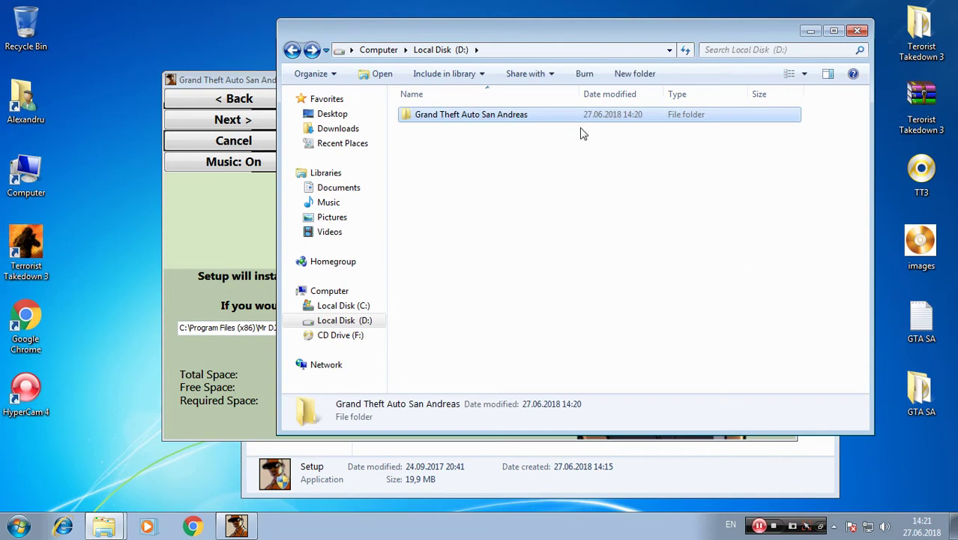
key(shift+Delete)
click(549, 322)
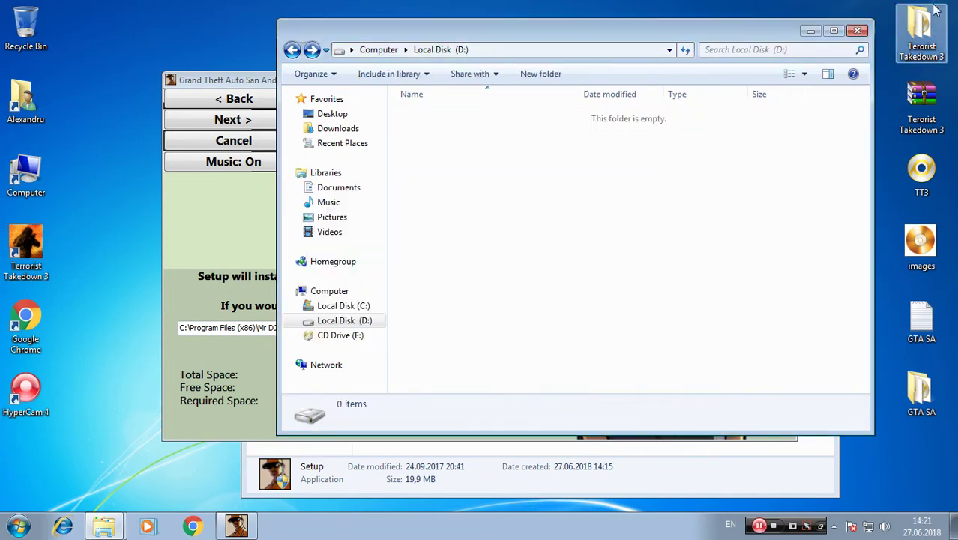
click(856, 30)
click(562, 357)
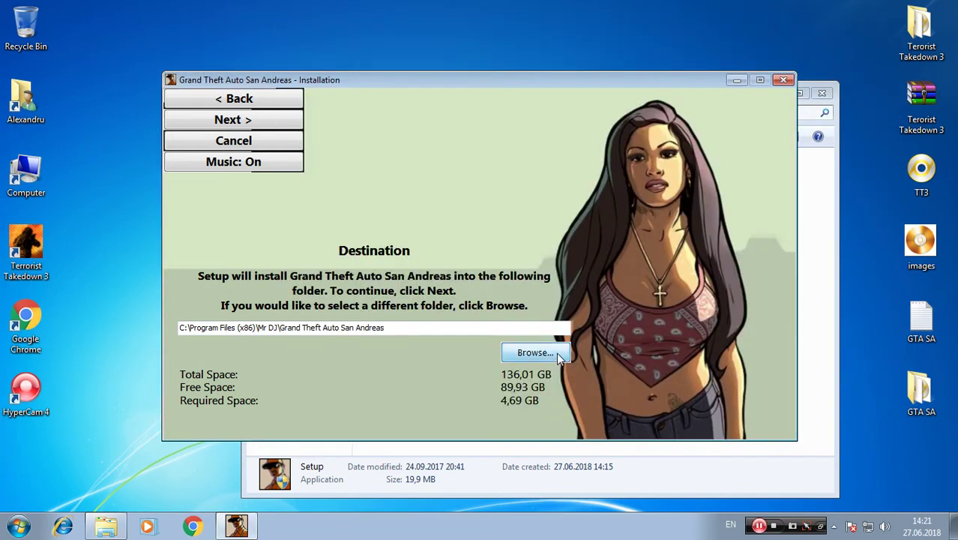
click(378, 259)
click(619, 345)
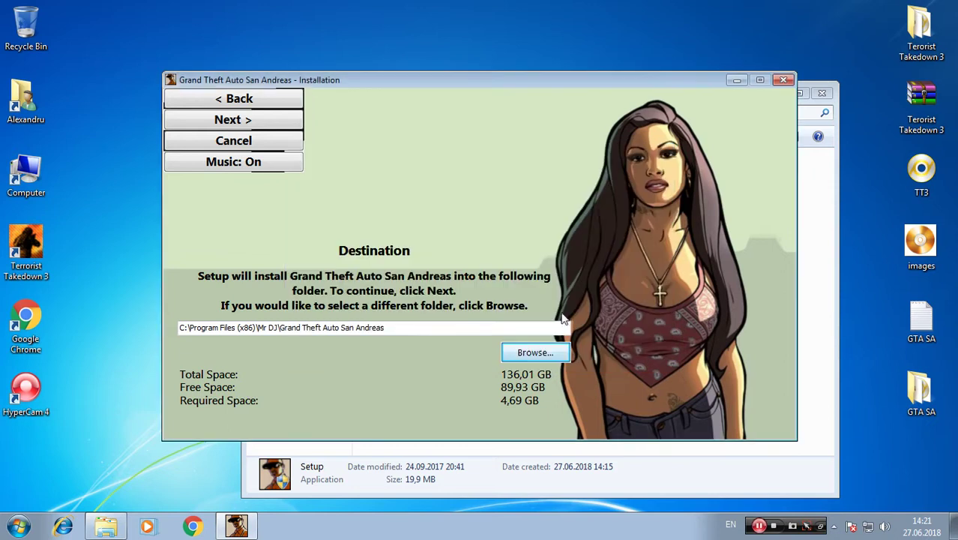
Open Local Disk (D:), copy its path, and close the file window
double_click(25, 176)
double_click(633, 139)
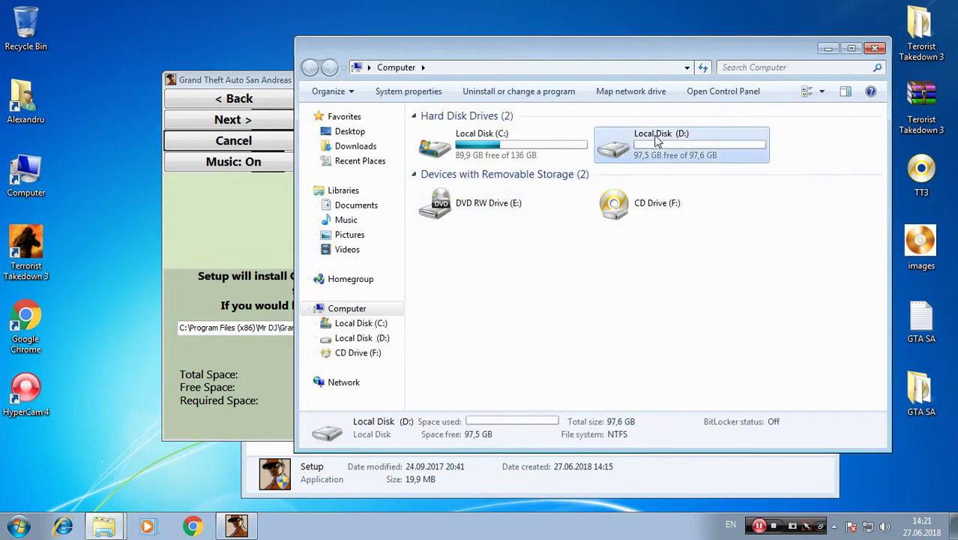
click(535, 66)
right_click(520, 71)
click(592, 118)
click(874, 49)
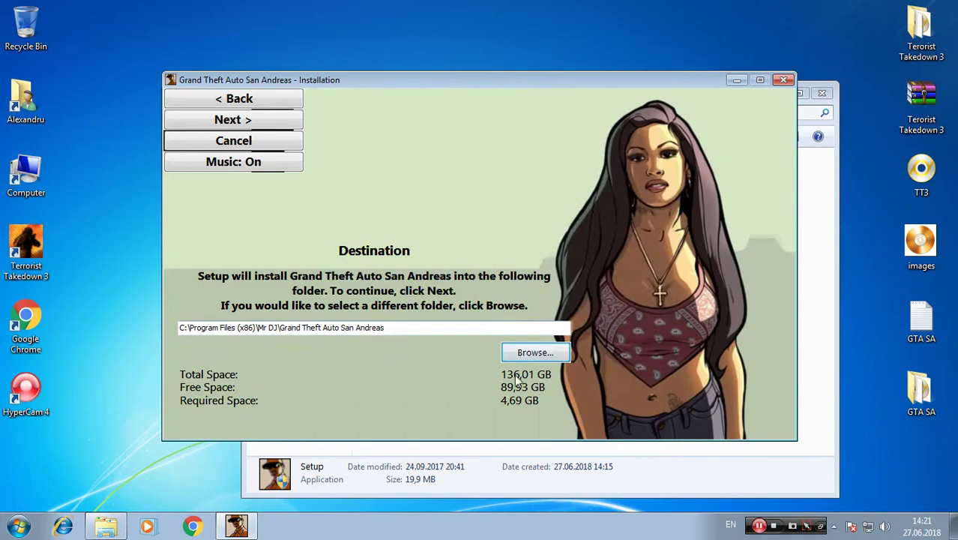
Set the game's installation destination to D:\
click(531, 356)
click(543, 229)
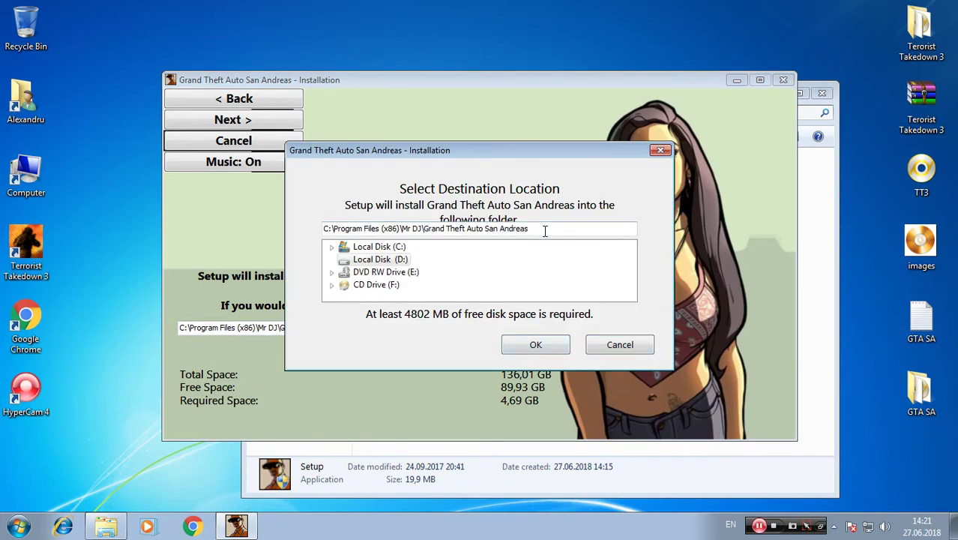
drag(545, 230, 253, 226)
key(BackSpace)
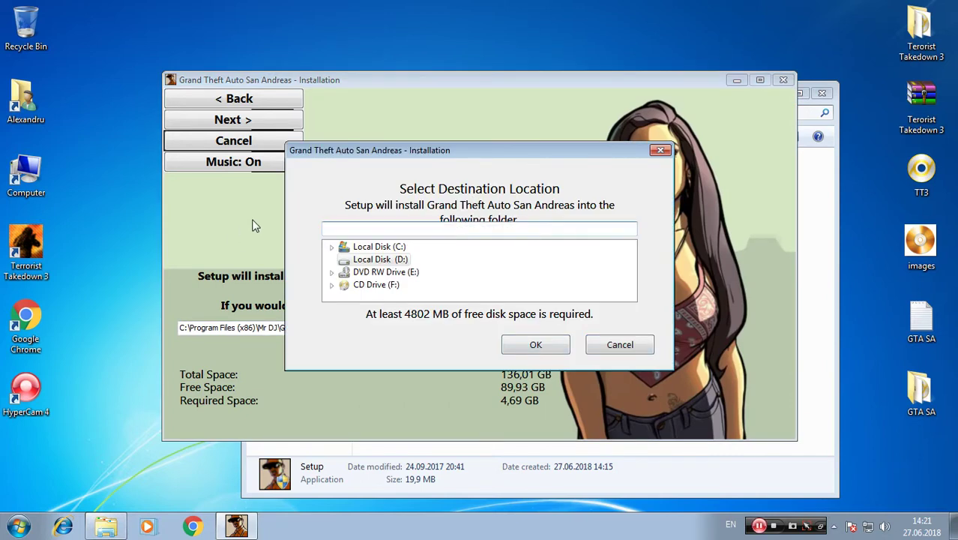
text(D:\)
click(529, 342)
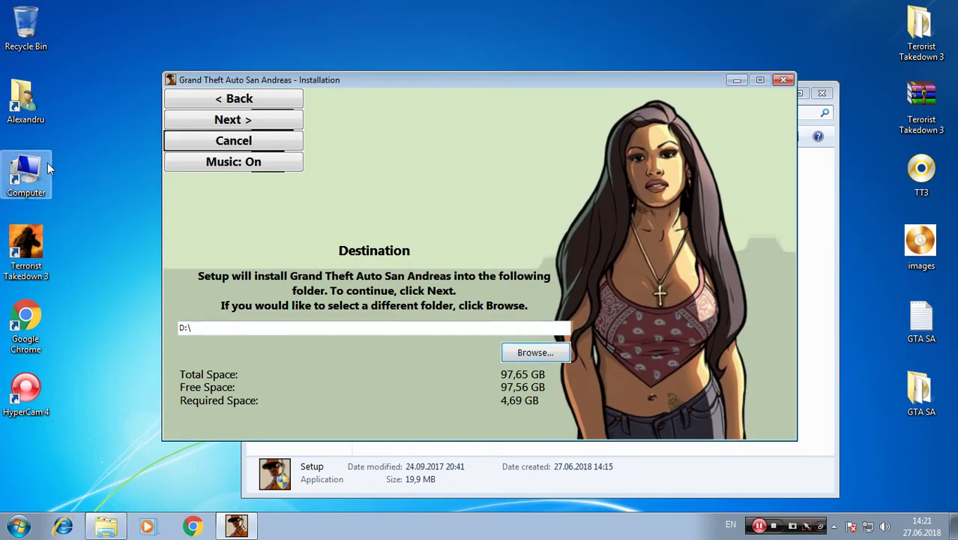
Create a folder named Mr DJ on Local Disk (D:)
double_click(49, 166)
double_click(758, 174)
right_click(519, 231)
mouse_move(549, 398)
click(700, 399)
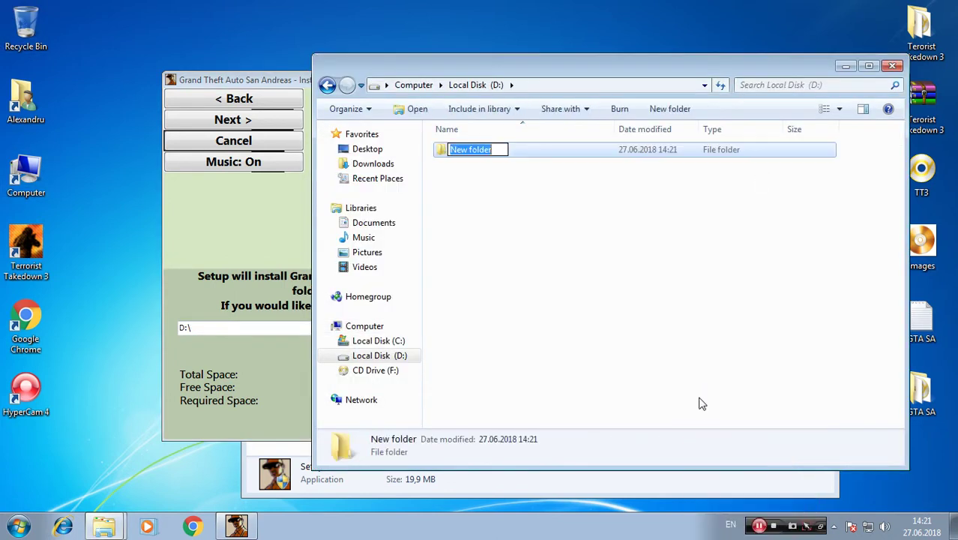
text(Mr DJ)
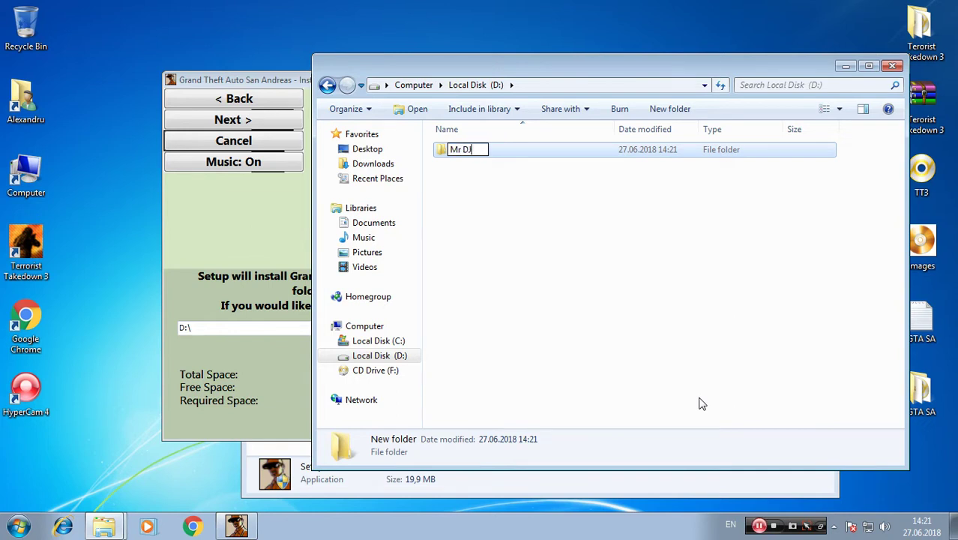
key(Return)
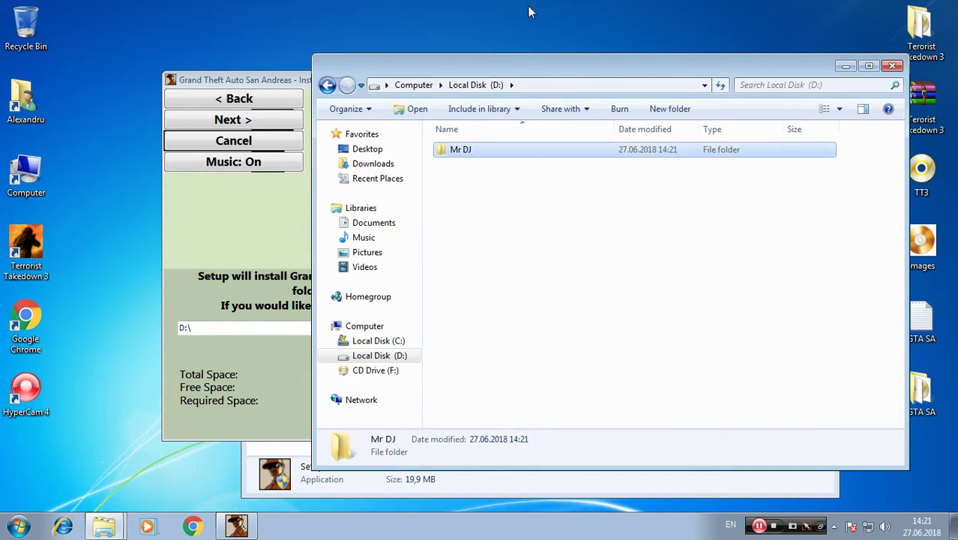
Create a subfolder named Grand Theft Auto San Andreas inside the Mr DJ folder
double_click(507, 149)
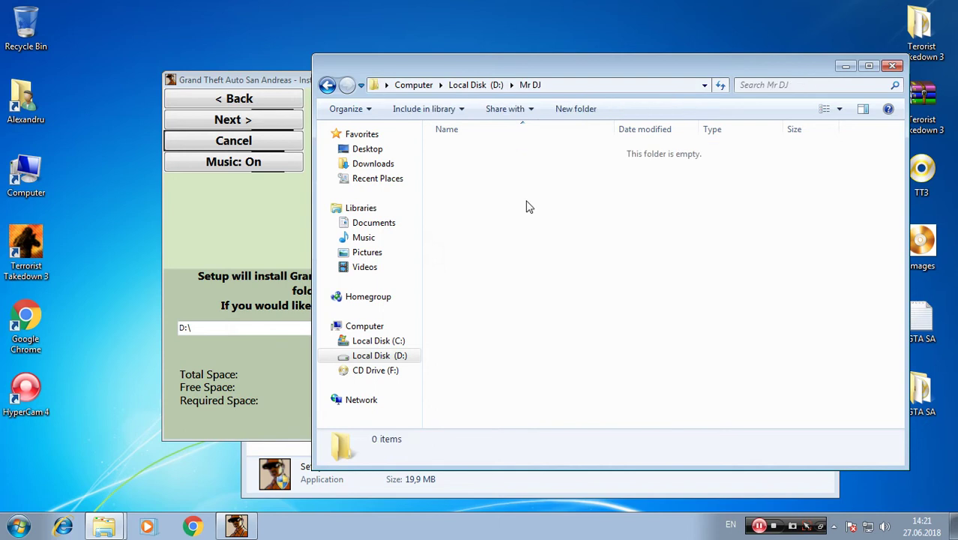
right_click(599, 248)
mouse_move(658, 419)
click(838, 287)
text(Gr)
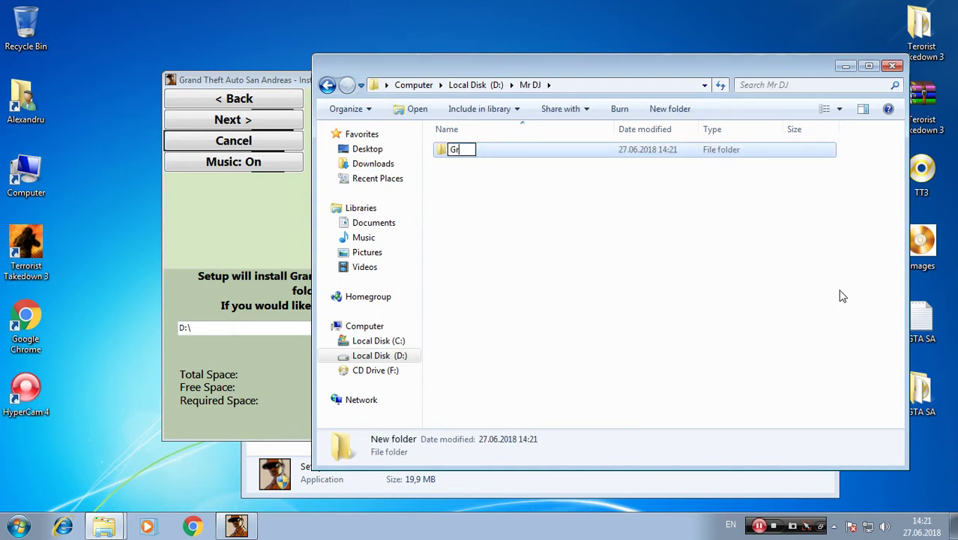
text(and Thefg)
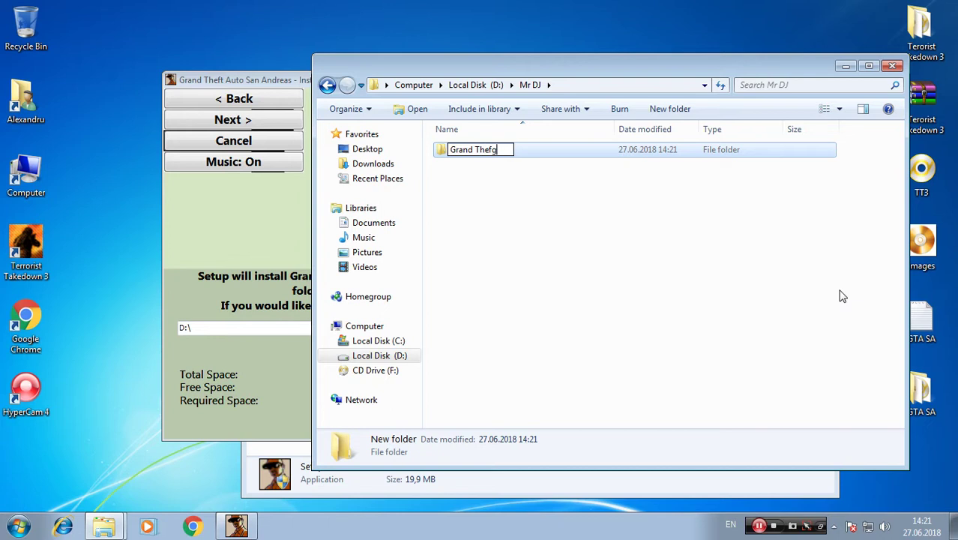
key(BackSpace)
text(t Auto San Andreas)
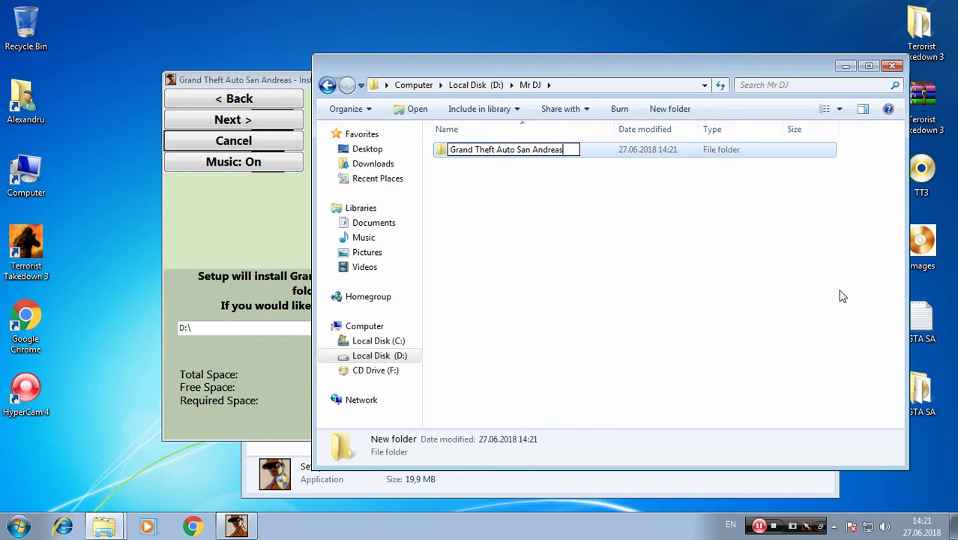
click(494, 210)
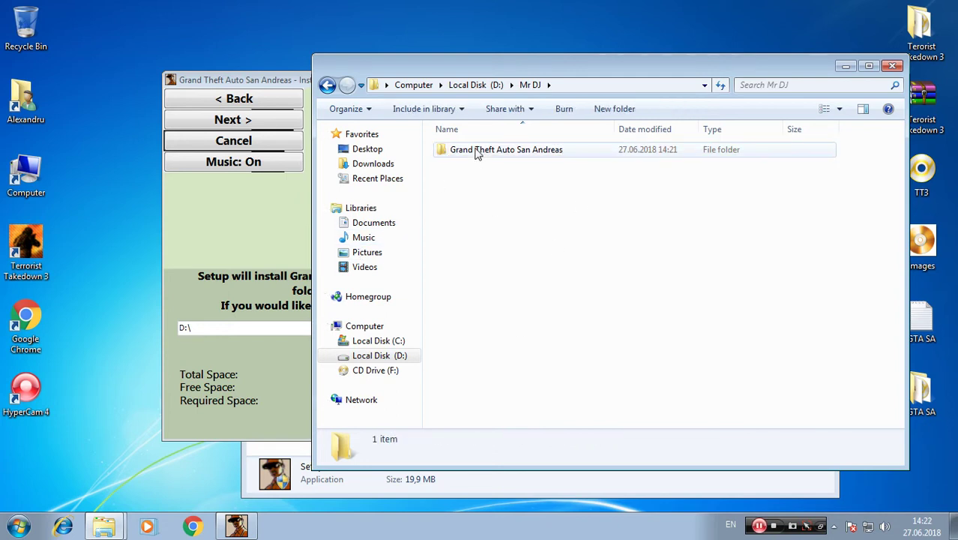
Copy the full path of the Grand Theft Auto San Andreas subfolder and close the file window
double_click(549, 150)
click(651, 89)
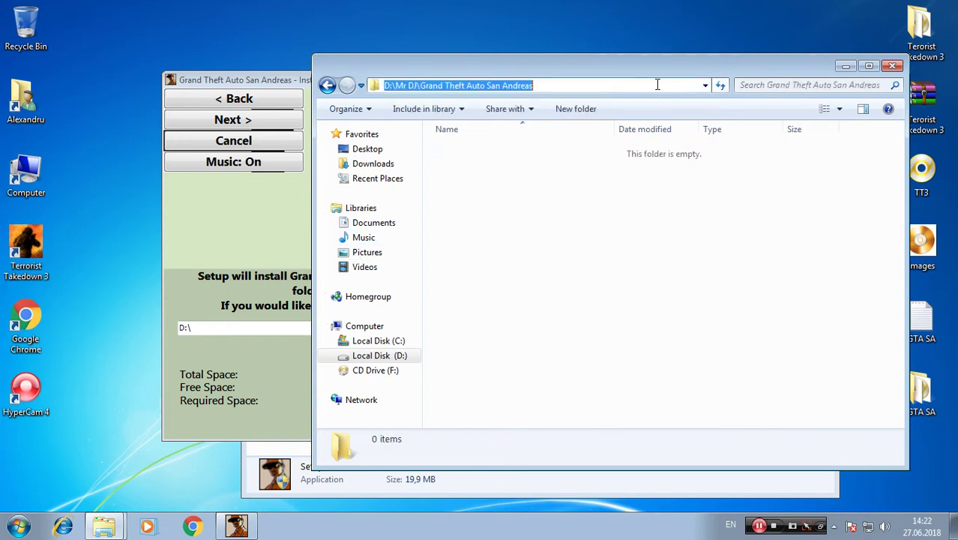
right_click(657, 90)
click(691, 129)
click(892, 65)
Set the game's installation destination to D:\Mr DJ\Grand Theft Auto San Andreas and continue to the Start Menu folder settings
click(534, 352)
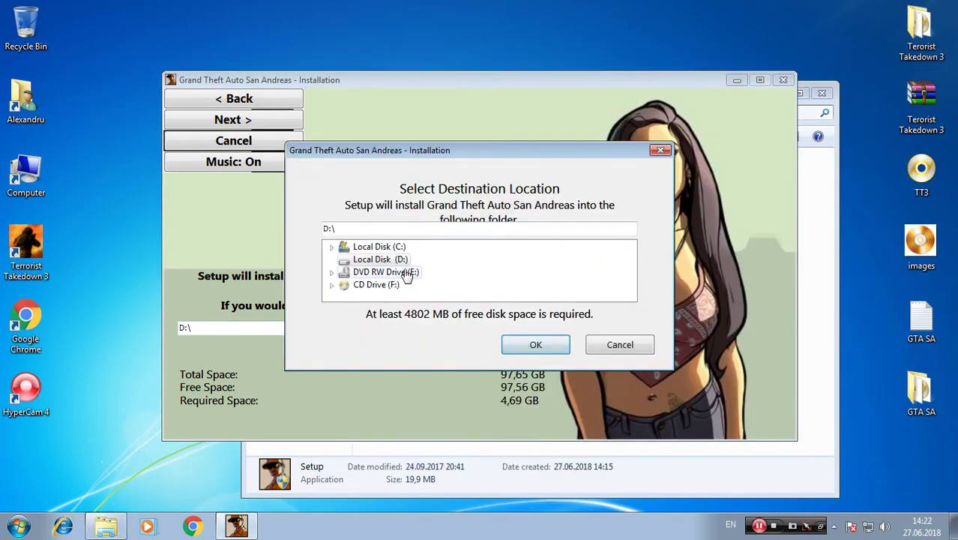
click(413, 231)
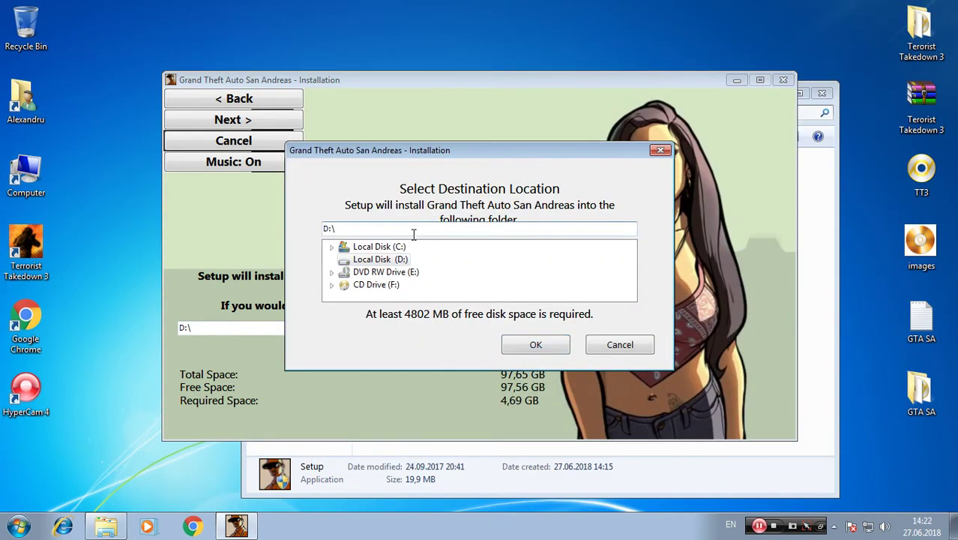
key(ctrl+v)
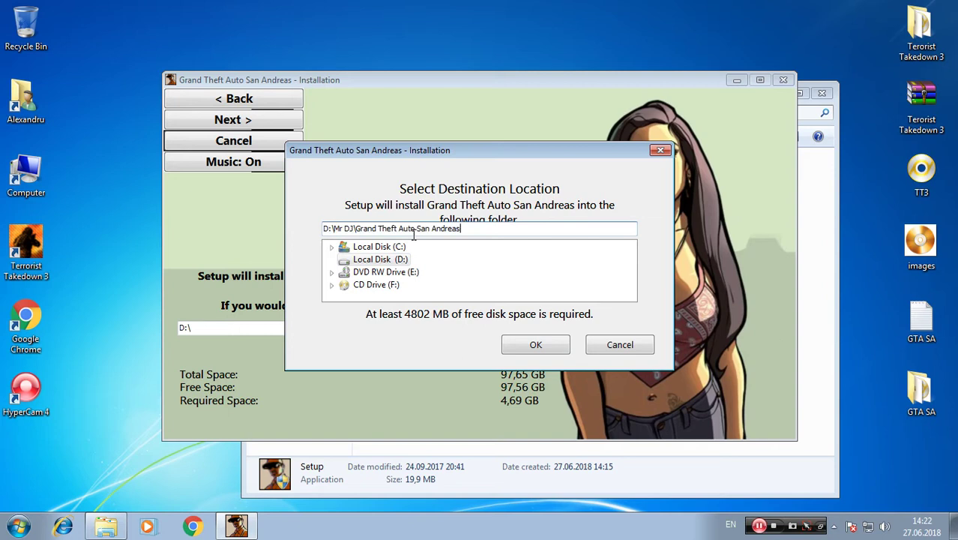
click(530, 349)
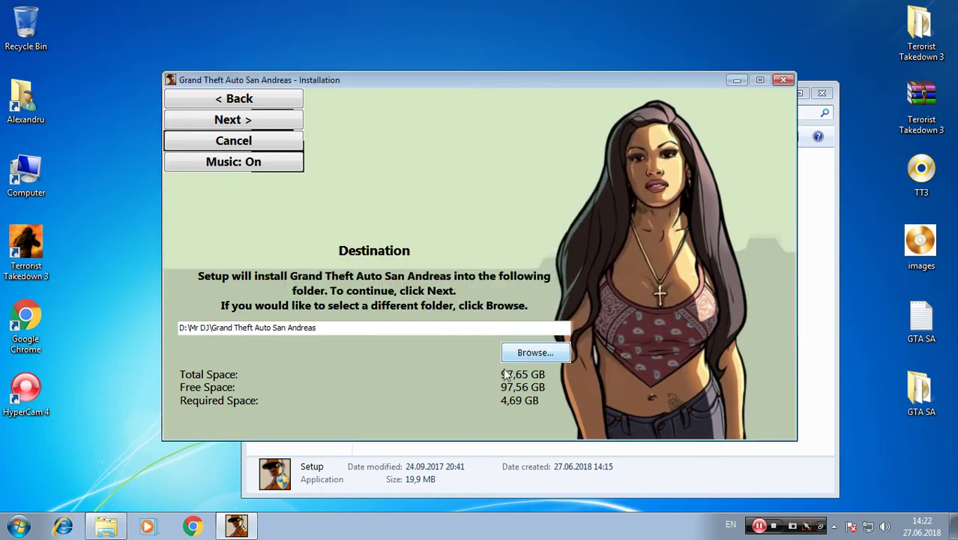
click(248, 122)
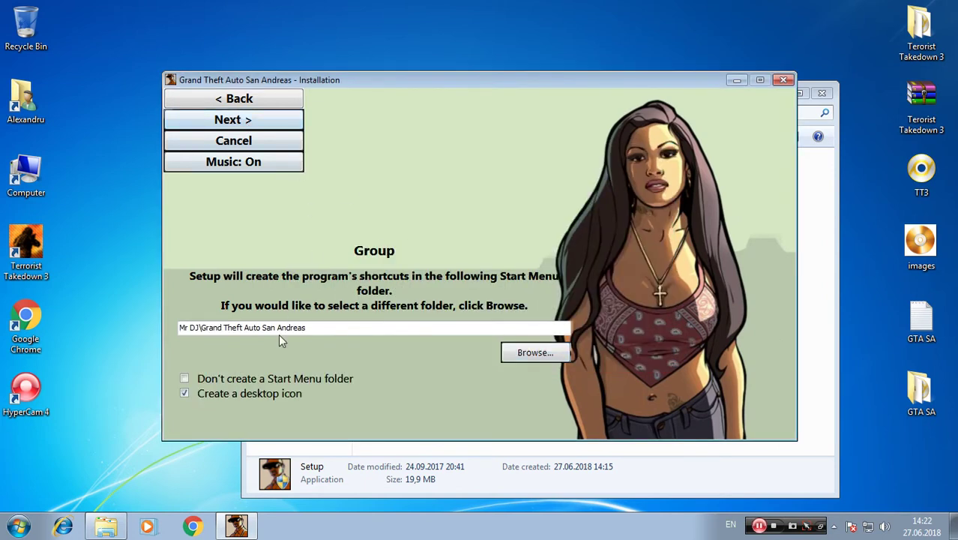
Keep the default Start Menu folder and the Direct X installation task, and start installing the game
click(523, 352)
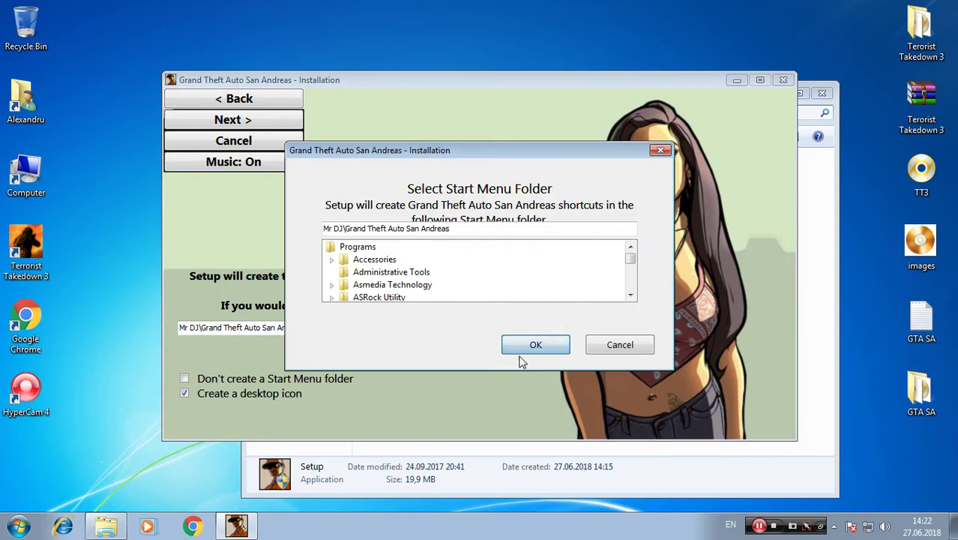
click(604, 344)
click(253, 120)
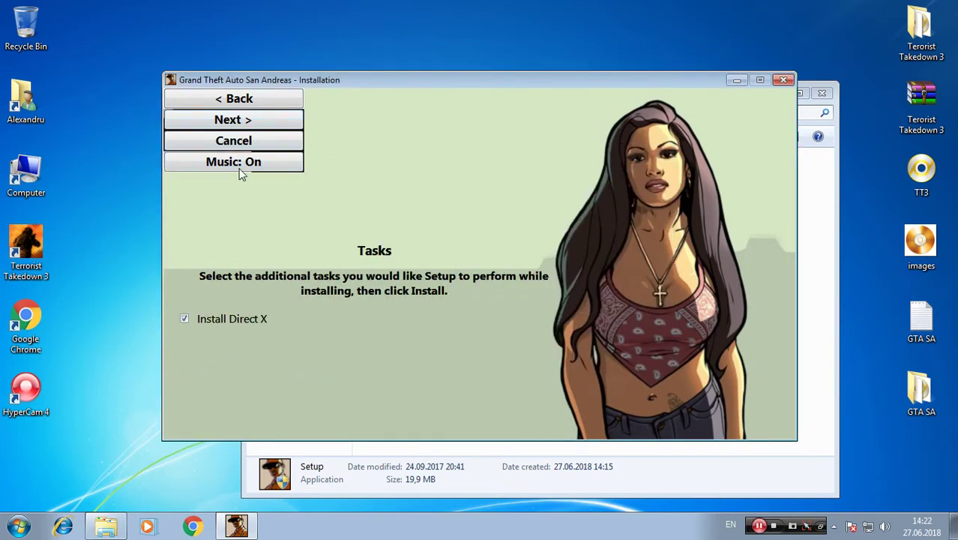
click(183, 319)
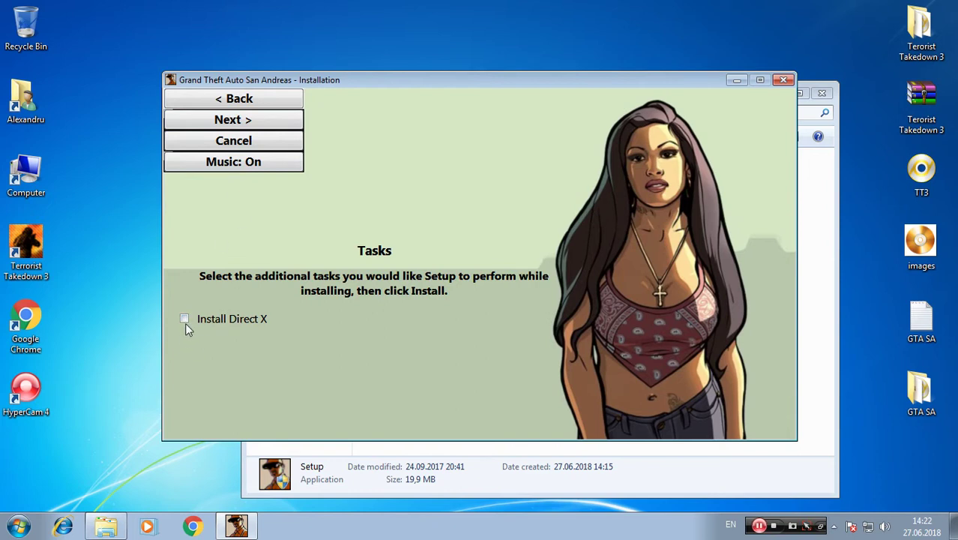
click(256, 124)
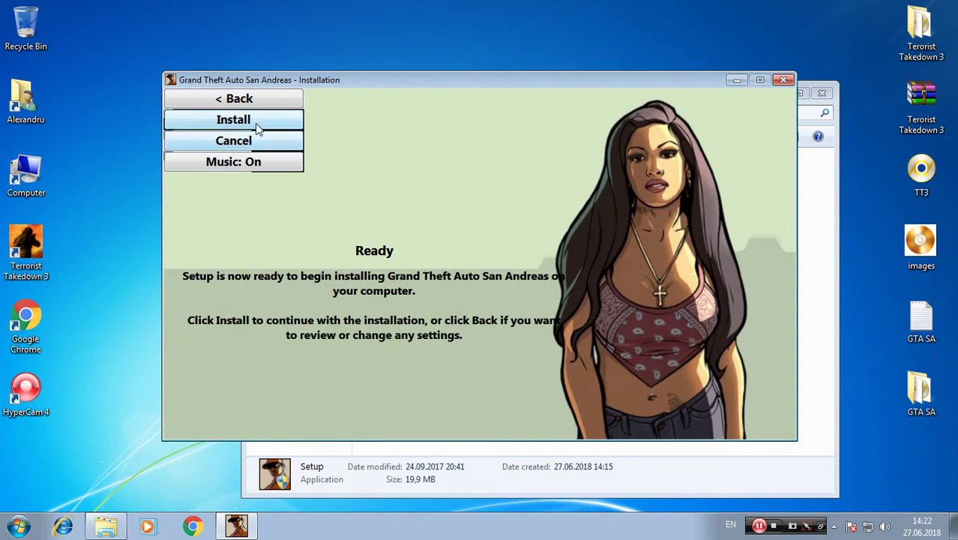
click(255, 124)
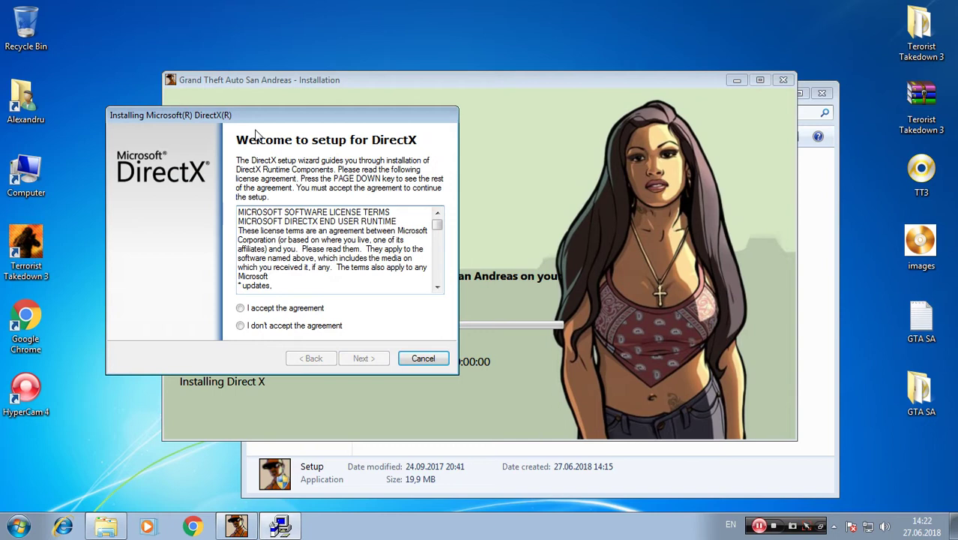
Accept the DirectX agreement and install its runtime components without the Bing Bar, and turn the game setup's music off
click(299, 307)
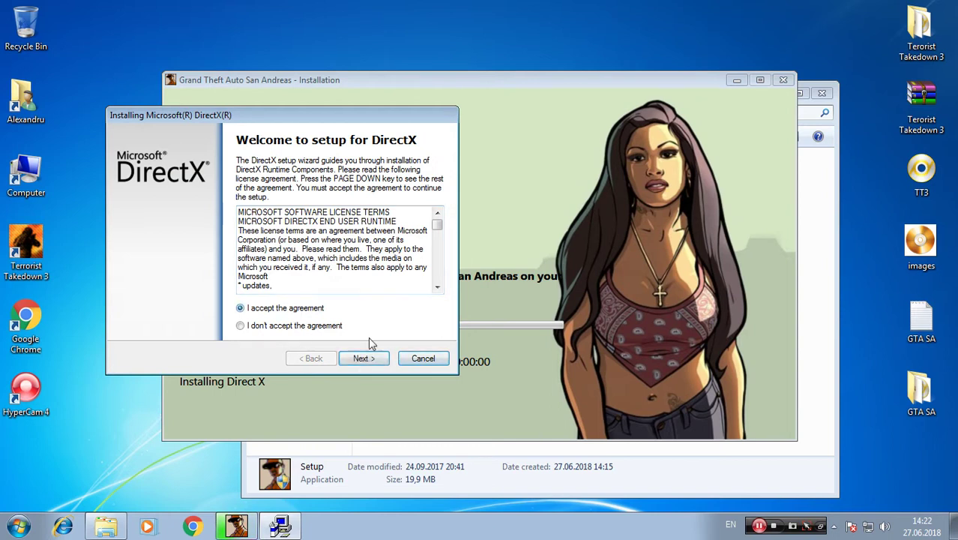
click(362, 358)
click(268, 260)
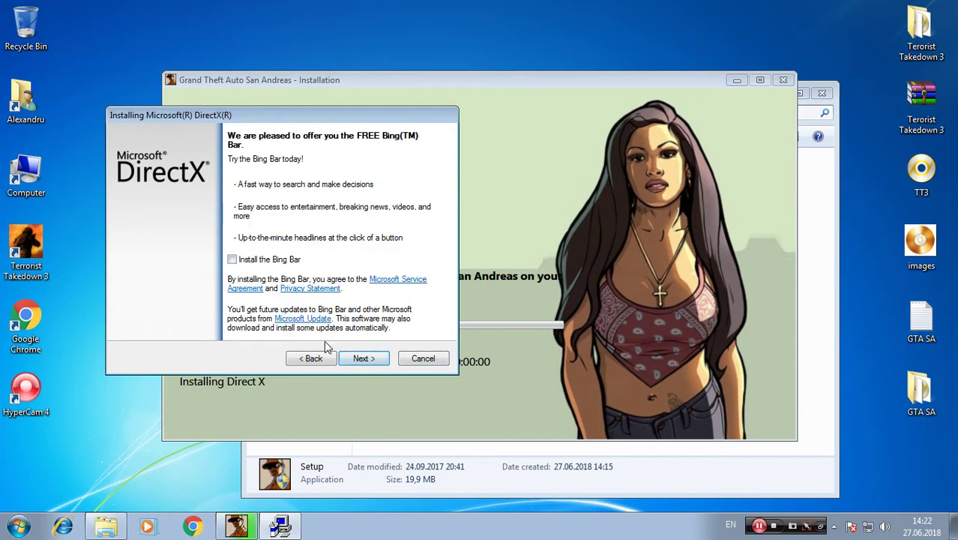
click(361, 358)
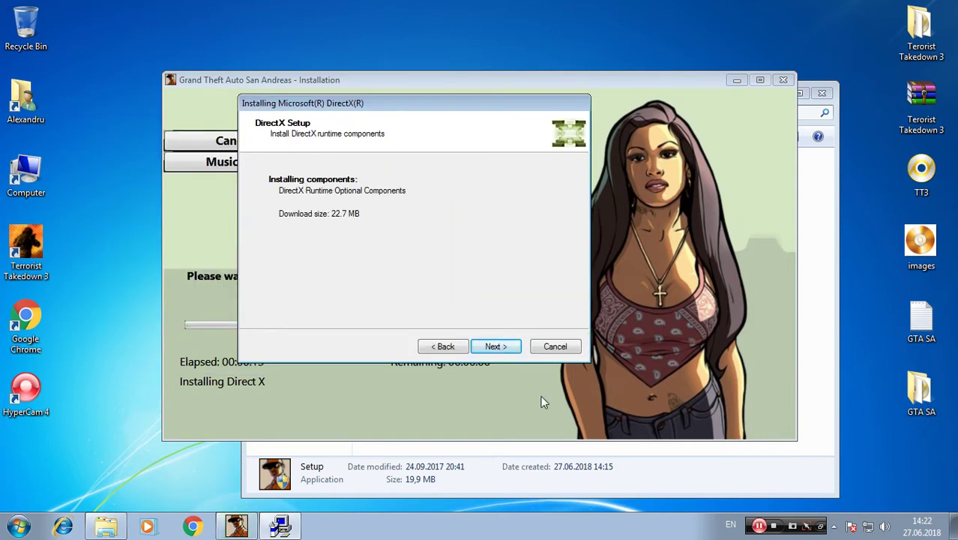
click(500, 346)
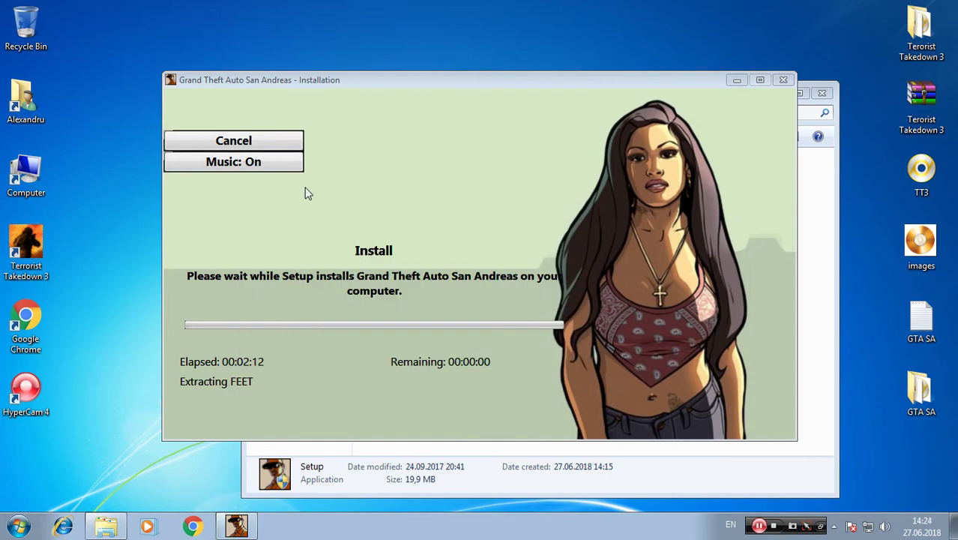
click(255, 163)
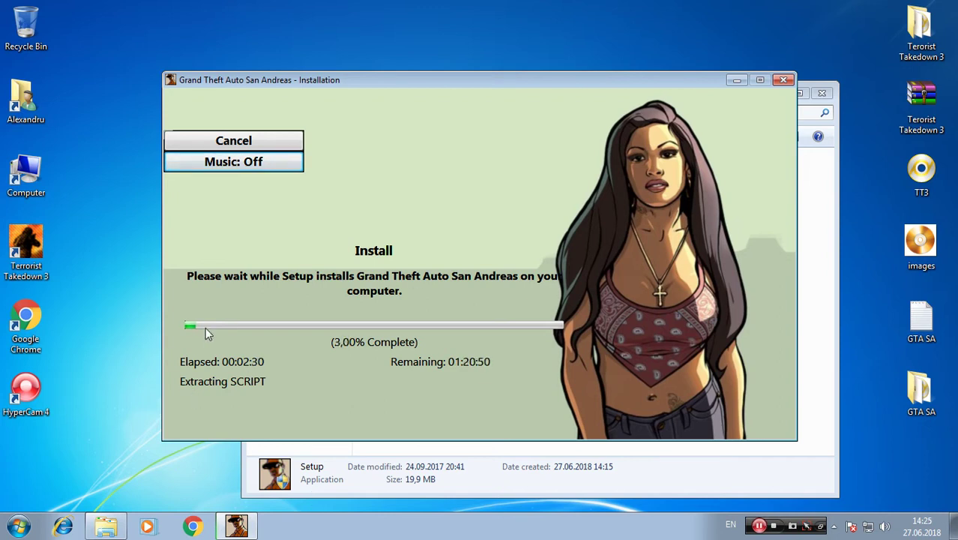
Switch to Google Chrome and go to sa-mp.com
click(199, 526)
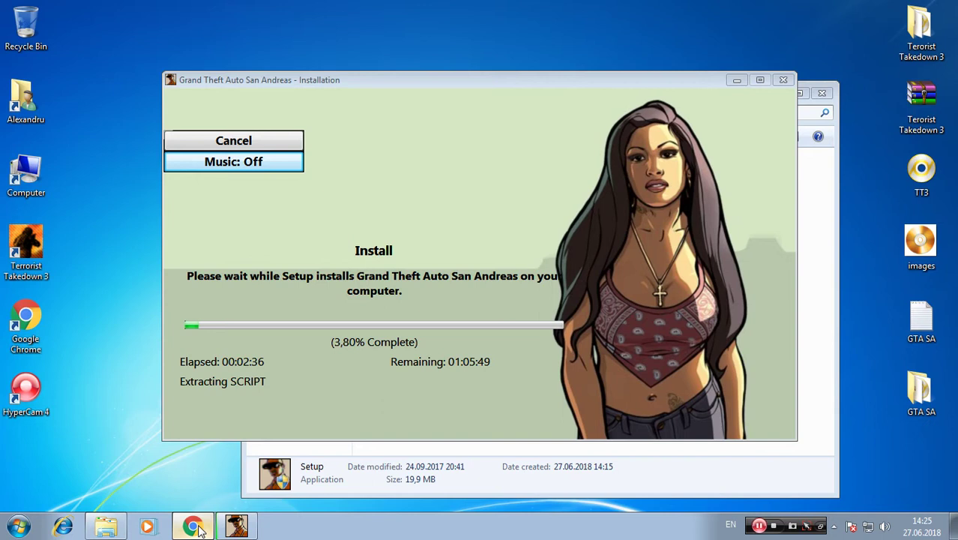
click(194, 527)
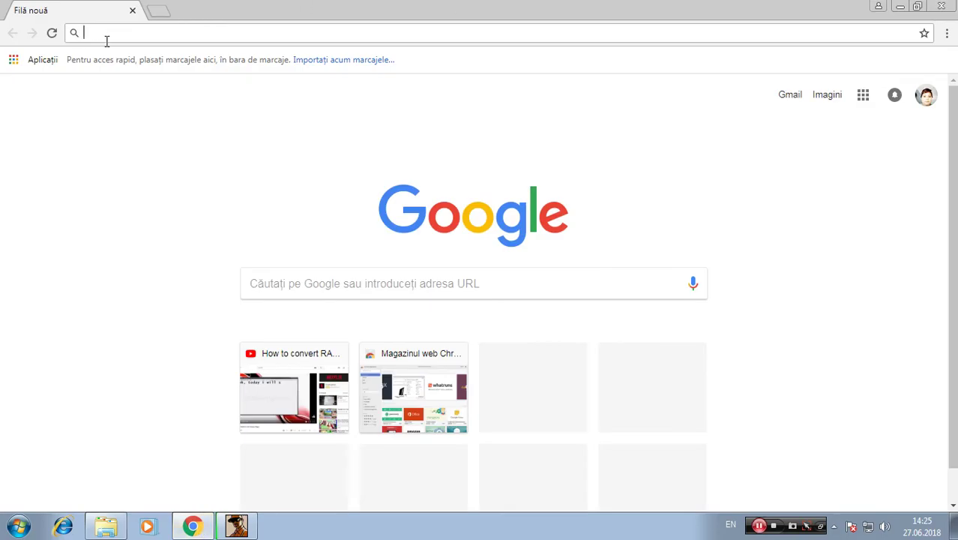
text(sa-mp.com)
key(Return)
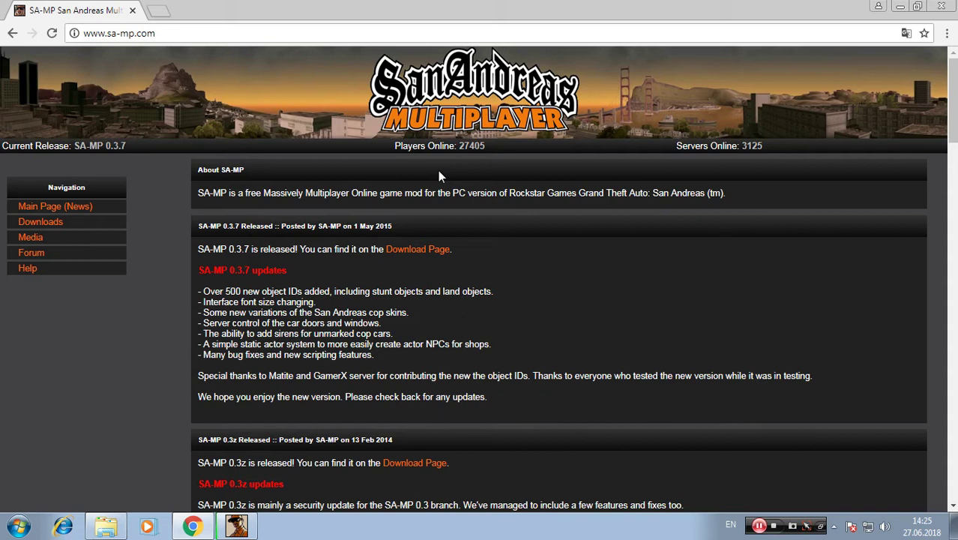
Download the SA-MP 0.3.7-R2 client from the SA-MP Team mirror on the site's download page
scroll(389, 201, down, 1)
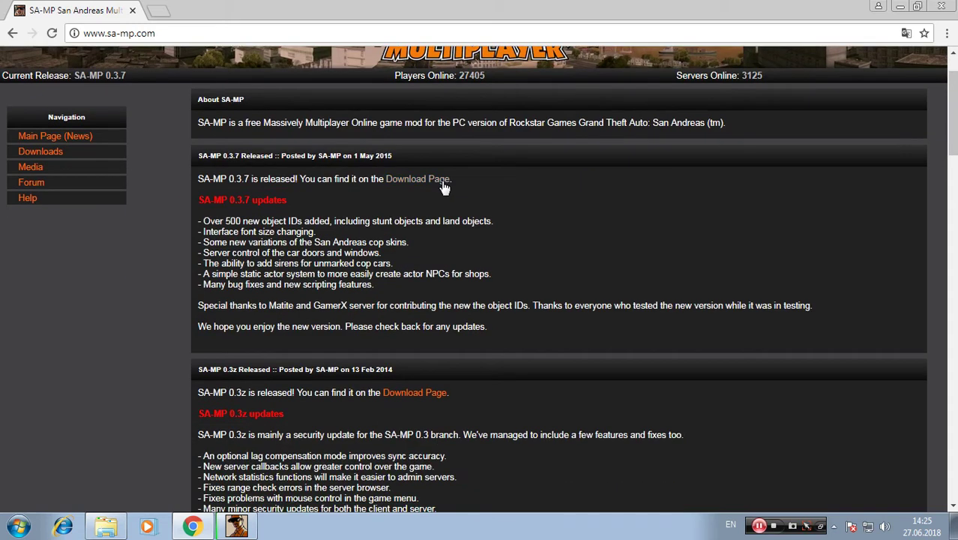
click(441, 181)
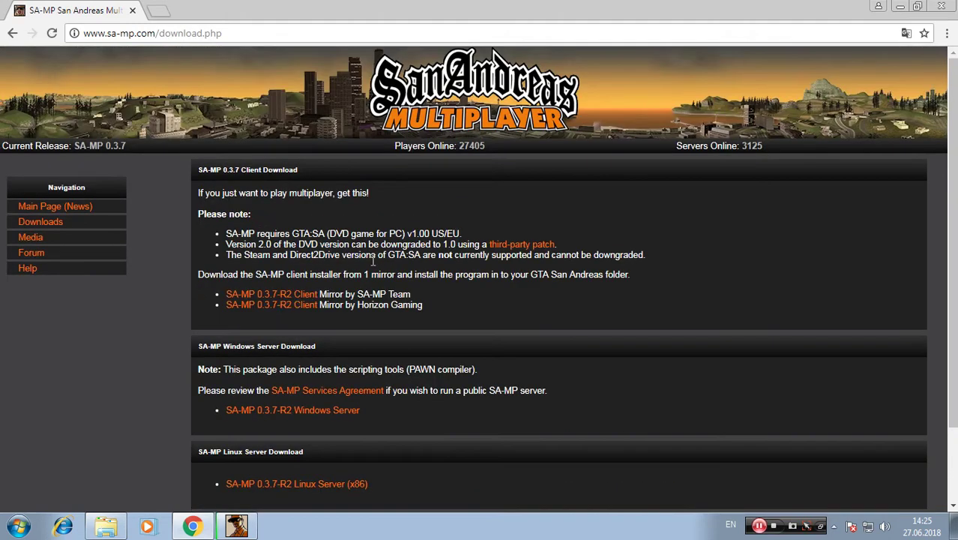
click(284, 296)
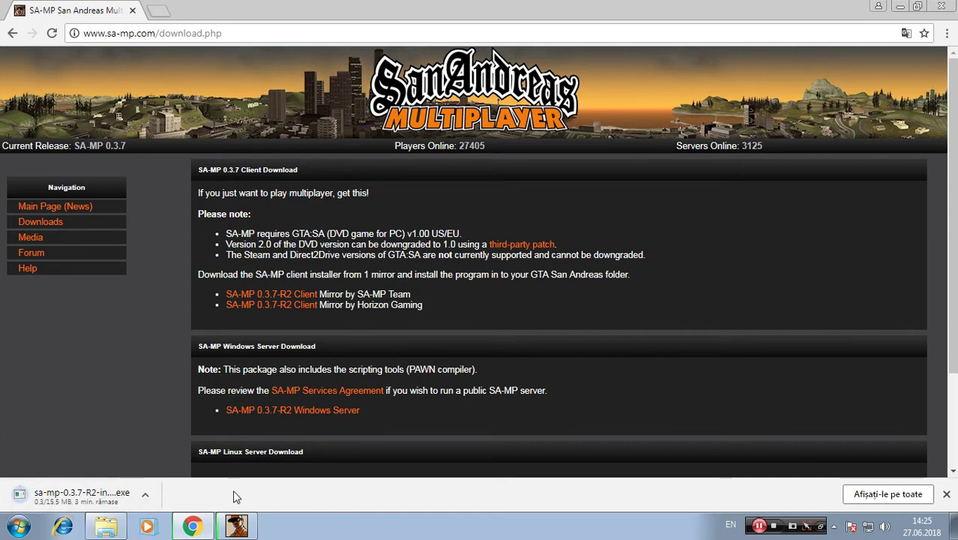
Return to the Grand Theft Auto San Andreas installation window and finish the setup
click(236, 524)
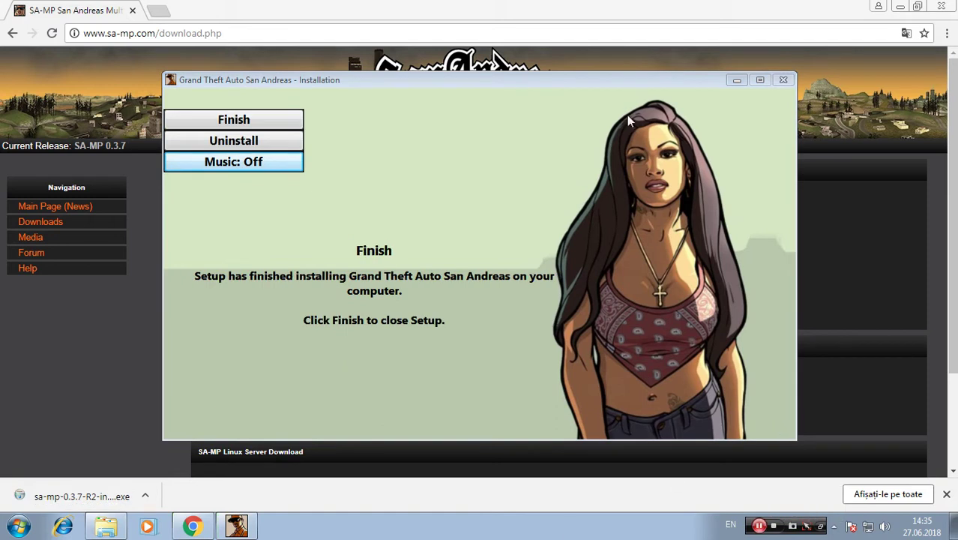
drag(330, 78, 311, 67)
click(268, 110)
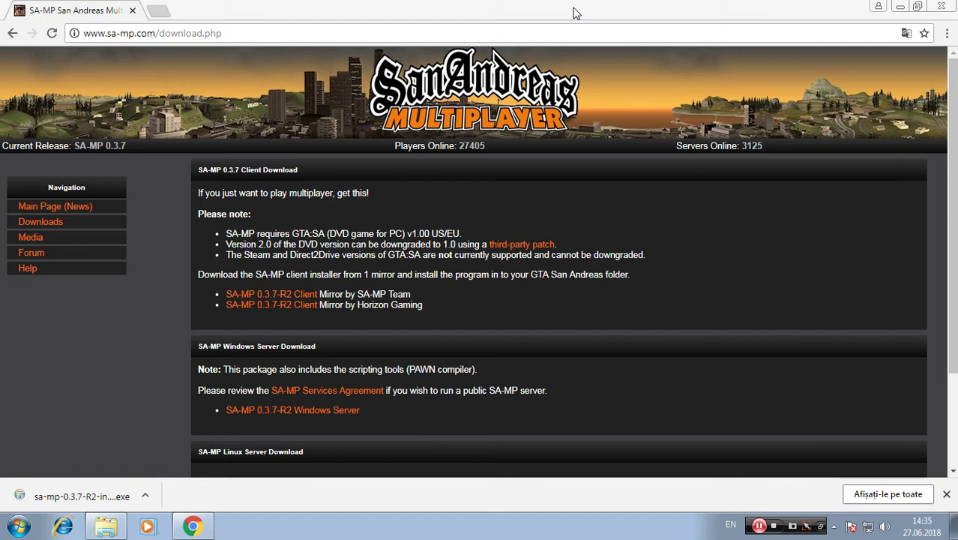
Shrink the browser window from full screen, run the downloaded sa-mp-0.3.7-R2 installer and allow it to make changes
drag(573, 17, 550, 28)
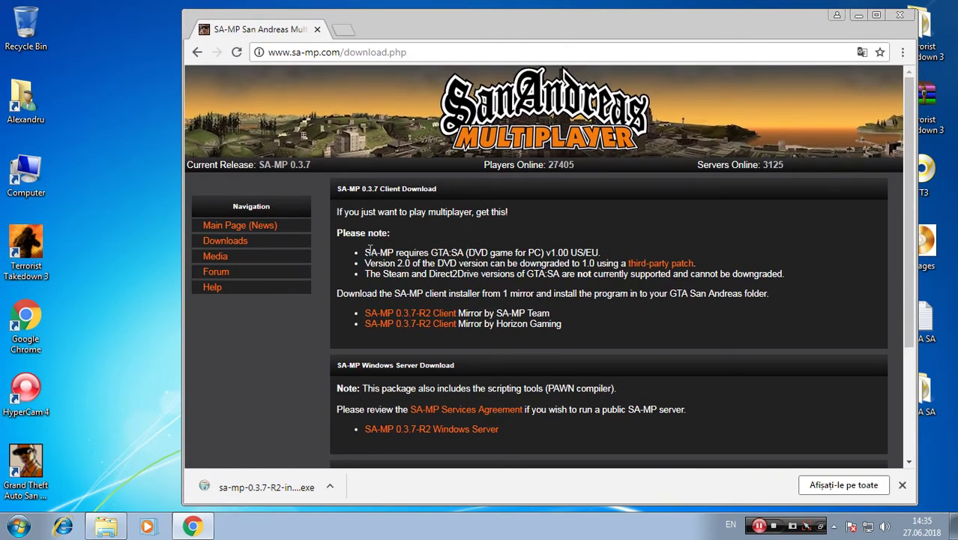
drag(365, 250, 2, 241)
drag(190, 259, 337, 268)
click(337, 267)
click(267, 488)
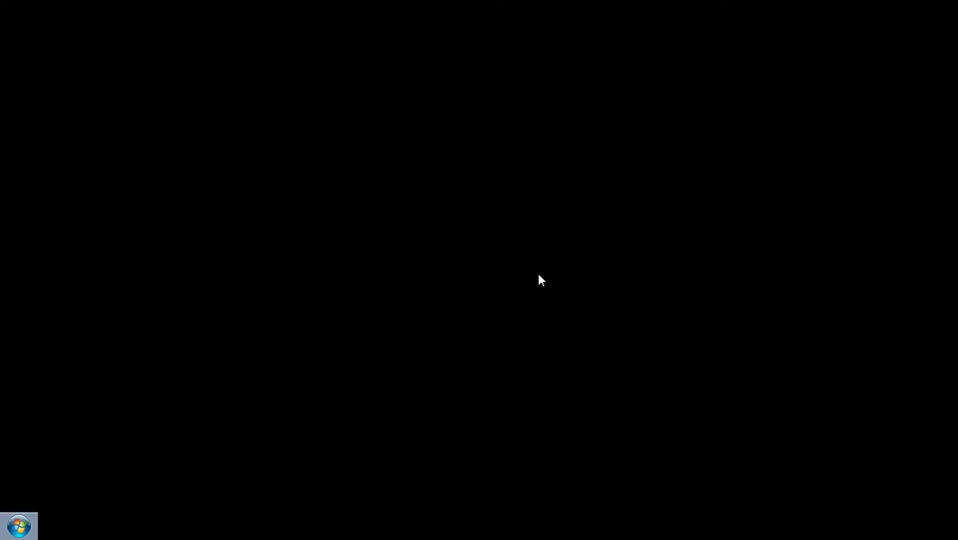
click(539, 278)
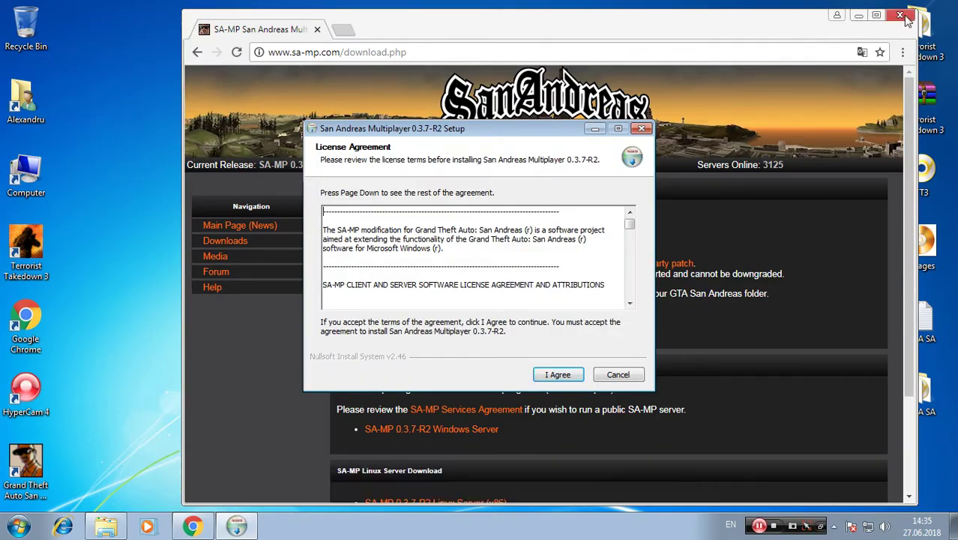
Accept the license and install San Andreas Multiplayer 0.3.7-R2 into D:\Mr DJ\Grand Theft Auto San Andreas\, and finish the wizard
click(858, 14)
click(557, 374)
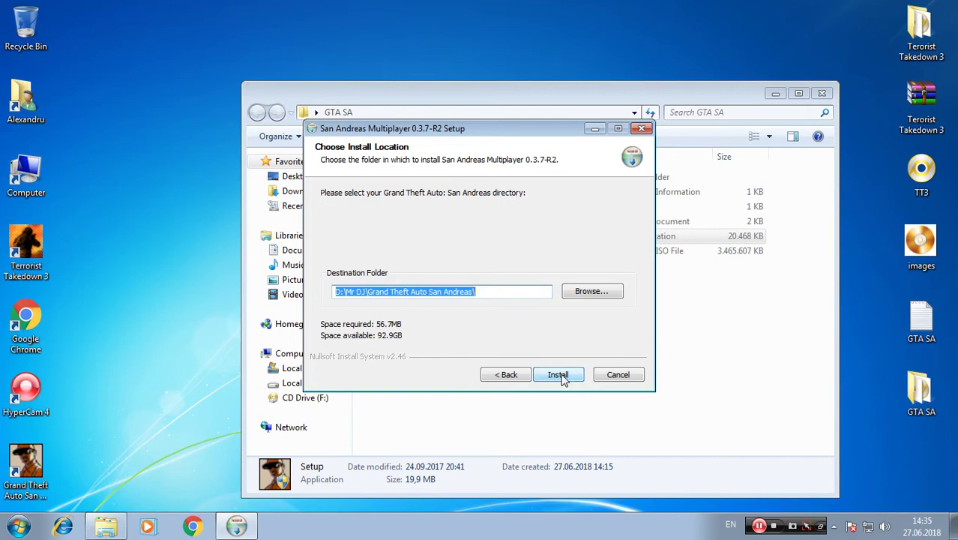
click(591, 294)
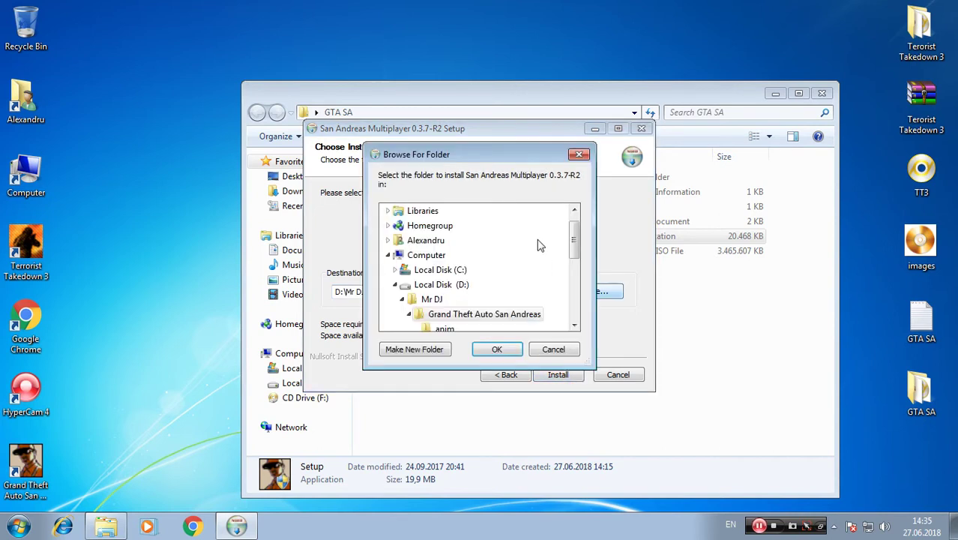
click(578, 155)
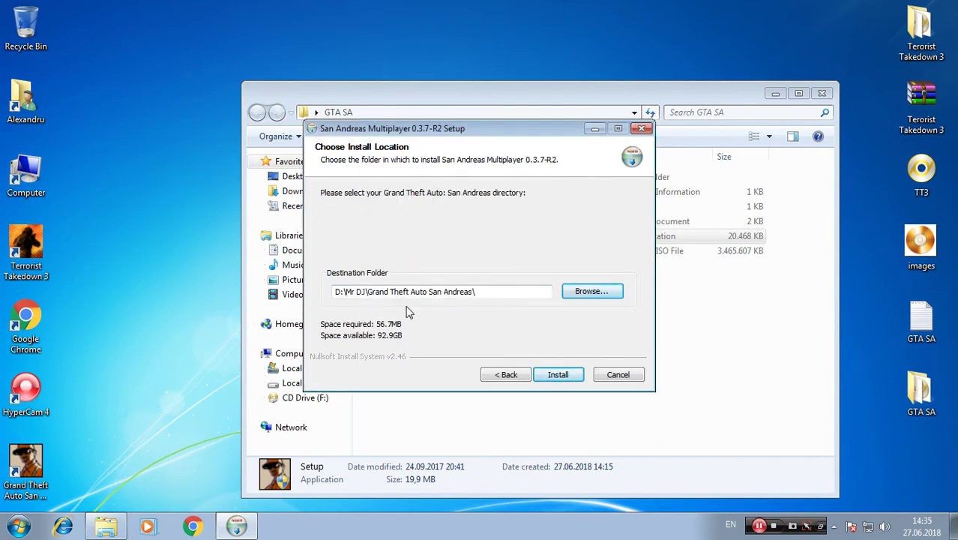
click(557, 374)
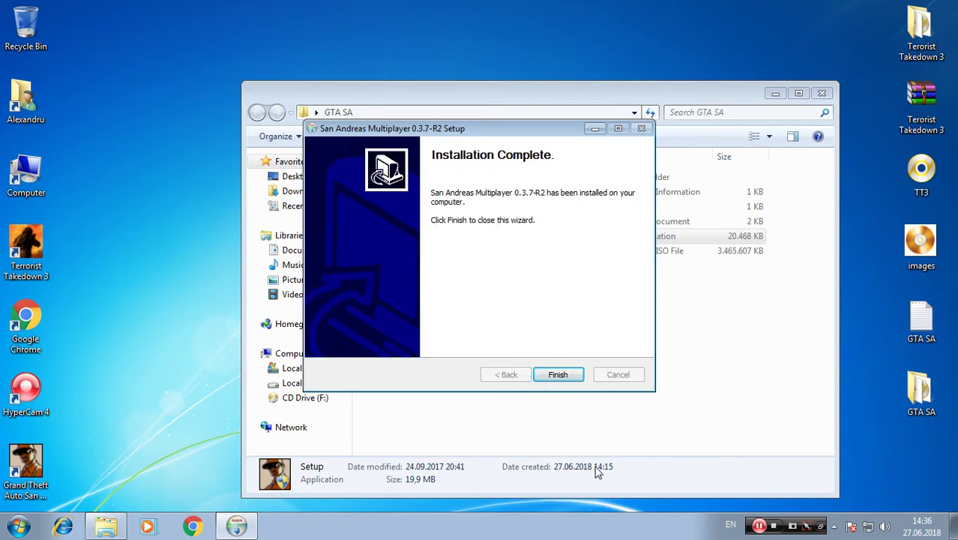
click(558, 375)
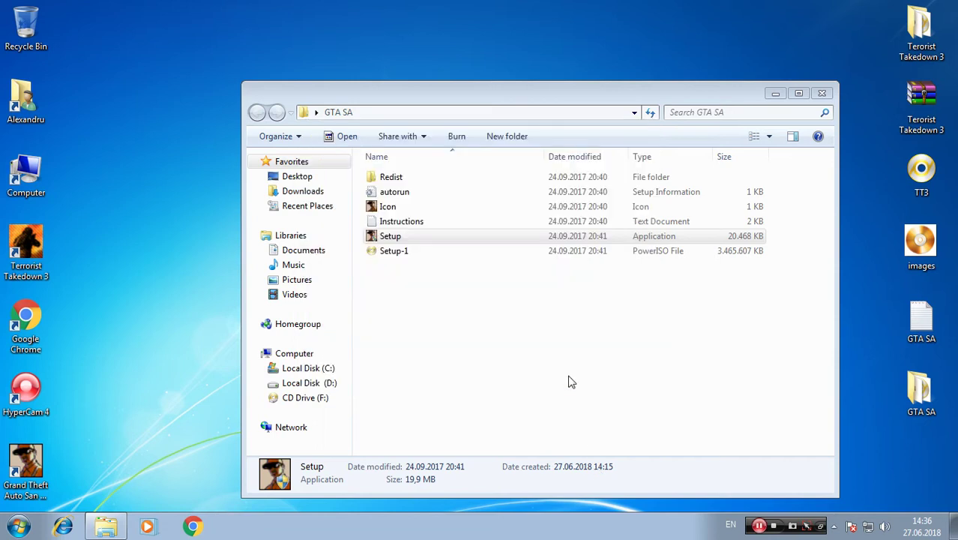
Close the GTA SA folder and open the file location of the Grand Theft Auto San Andreas desktop shortcut
click(822, 93)
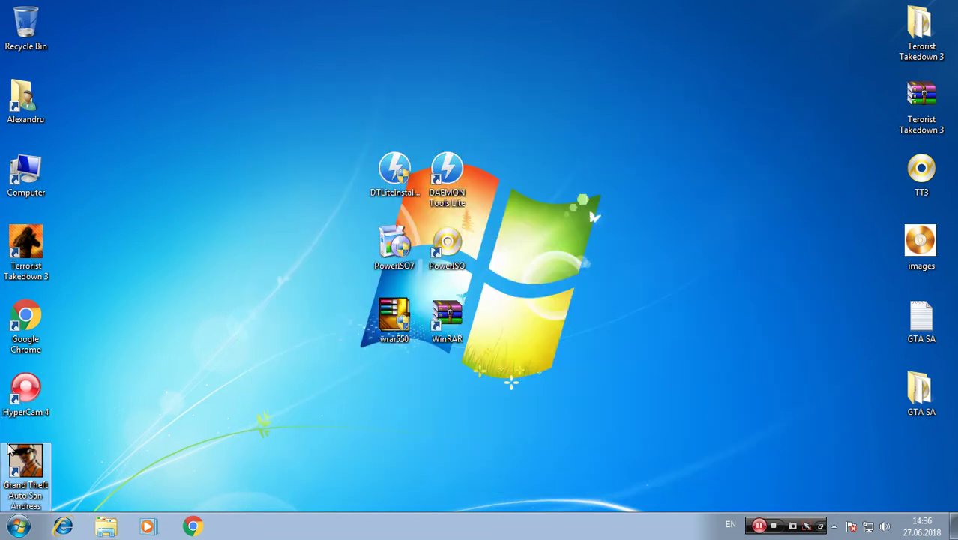
right_click(9, 446)
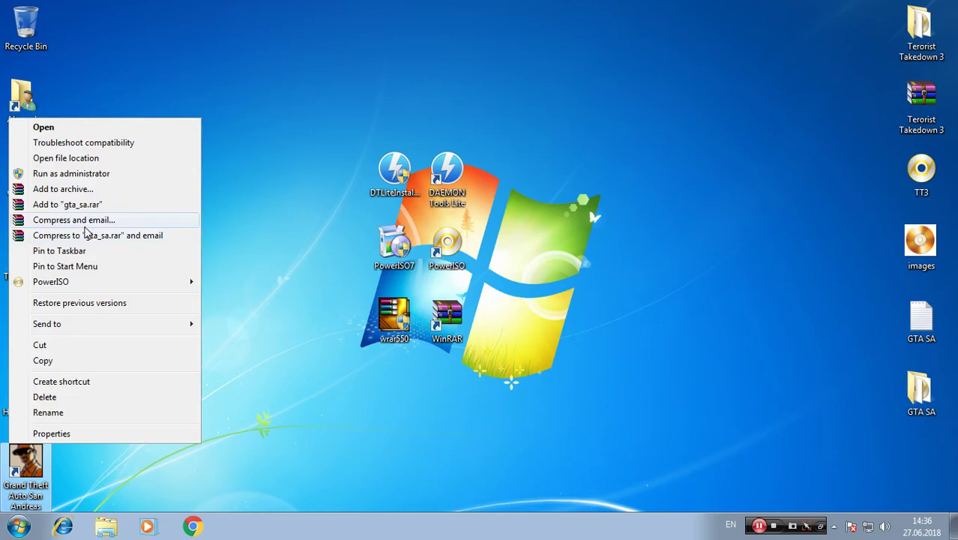
click(89, 158)
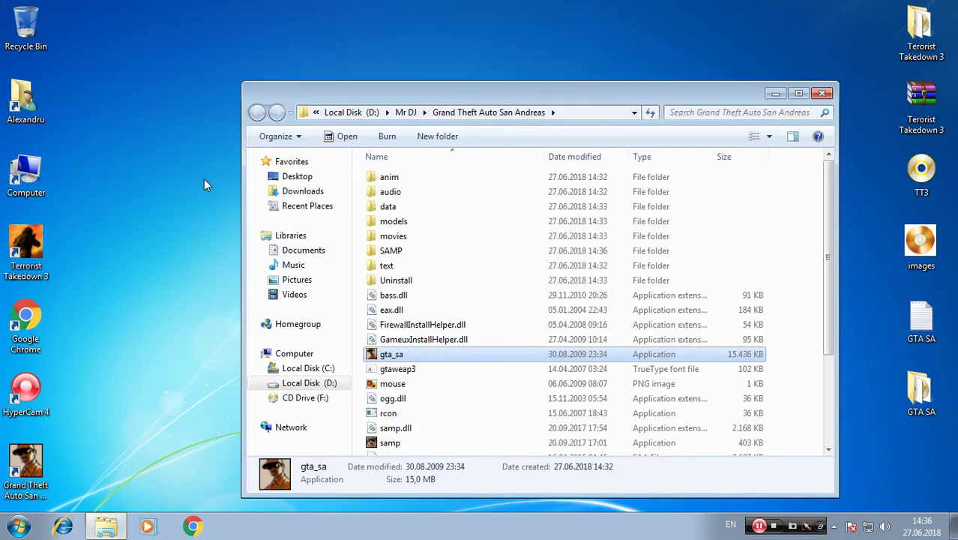
Create a desktop shortcut to the samp application from the game folder and close the folder window
click(385, 442)
right_click(385, 443)
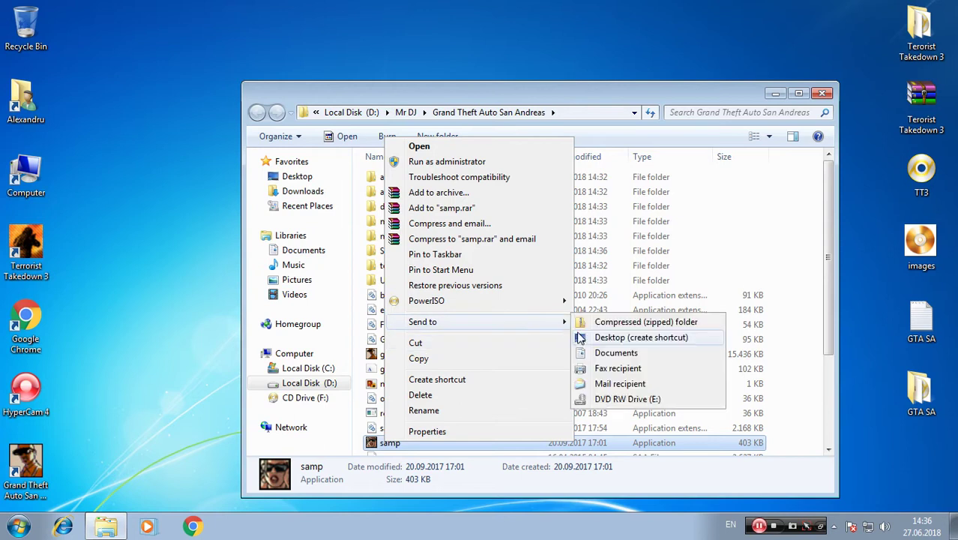
mouse_move(567, 326)
click(596, 338)
click(822, 92)
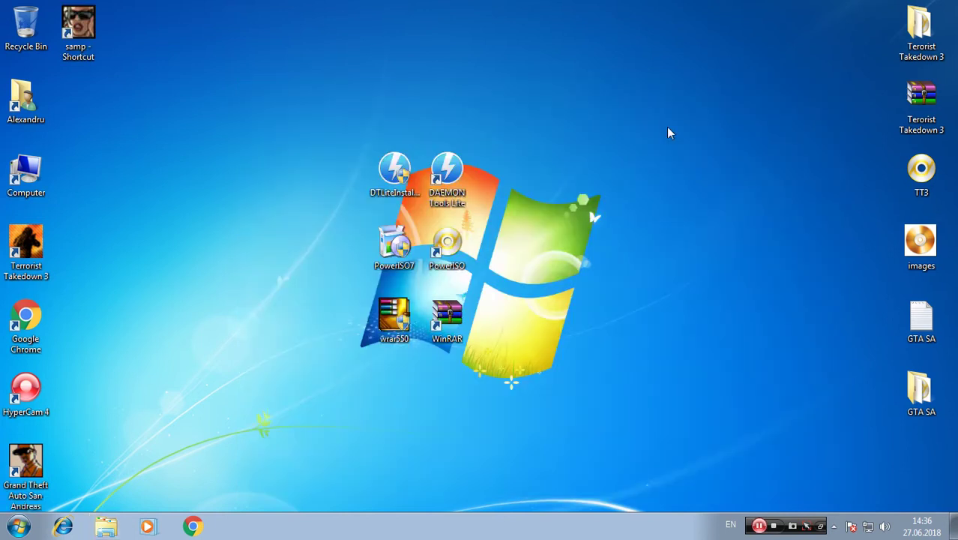
Rename the samp desktop shortcut to San Andreas MultiPlayer
click(93, 34)
right_click(94, 35)
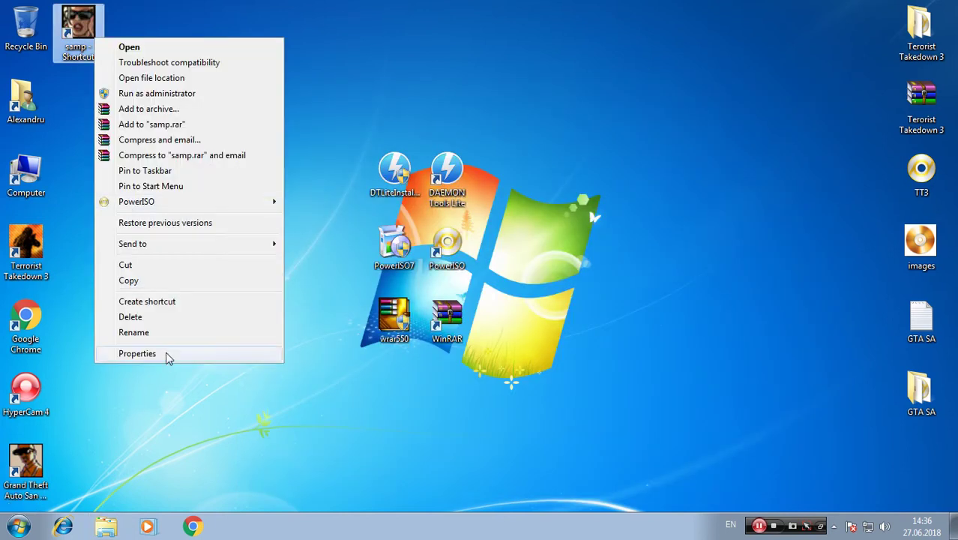
click(166, 339)
key(BackSpace)
text(San Andr)
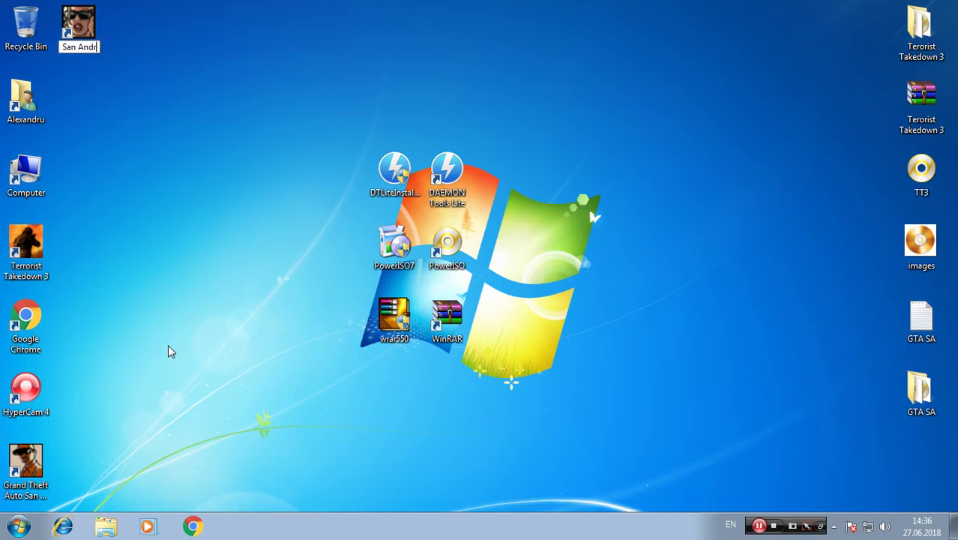
text(eas M)
text(ulty)
text(P)
text(layer)
key(Left)
key(Left)
key(Left)
key(Left)
key(Left)
key(Left)
key(BackSpace)
text(i)
key(Return)
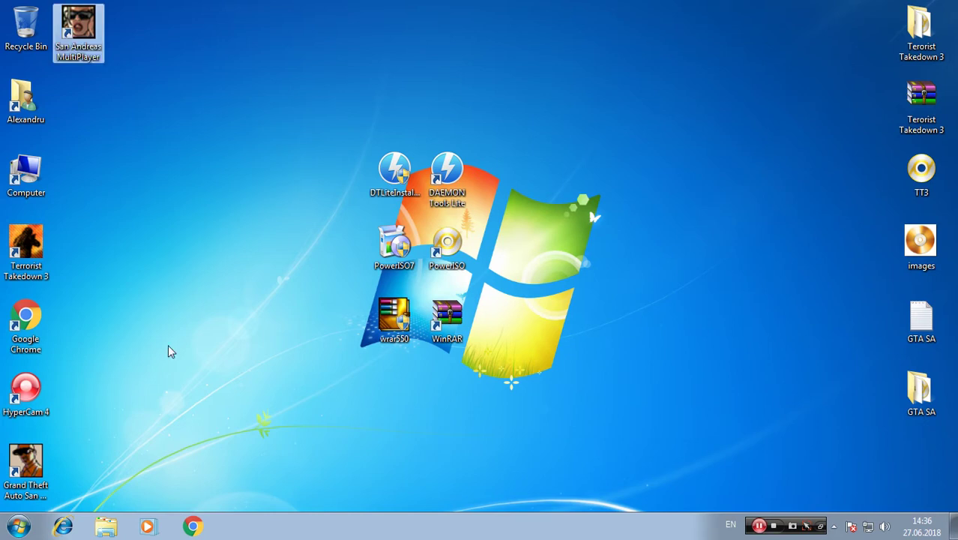
click(162, 262)
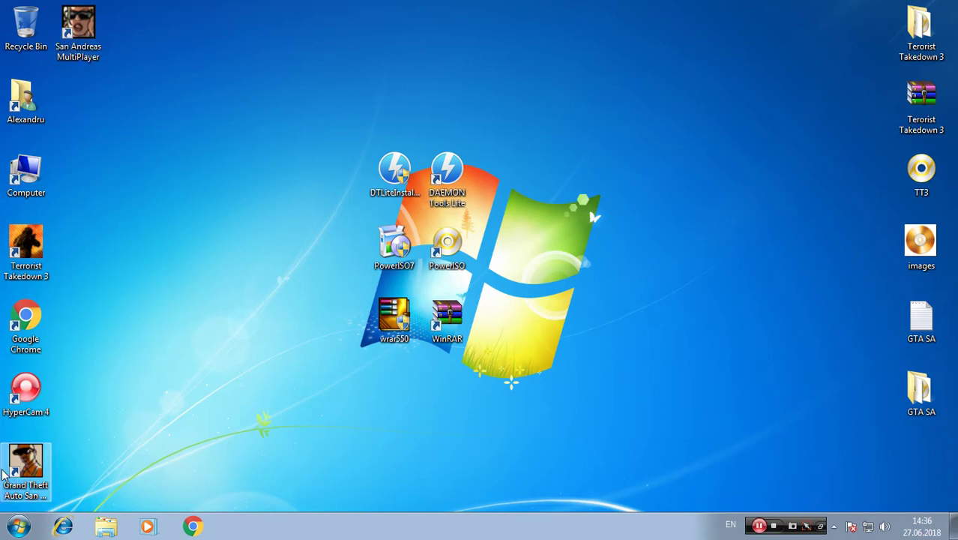
Launch Grand Theft Auto San Andreas from its desktop shortcut and open the advanced display settings
double_click(22, 469)
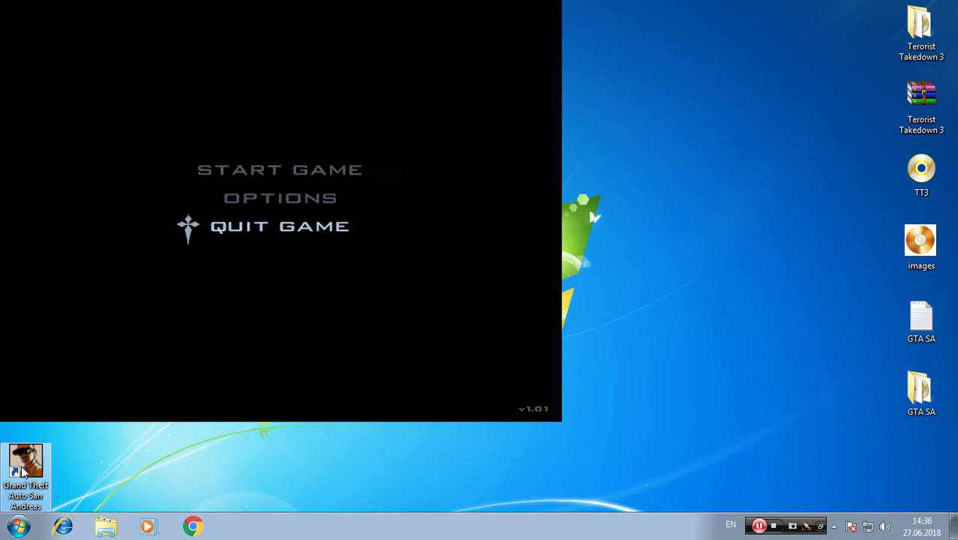
key(Down)
key(Down)
key(Return)
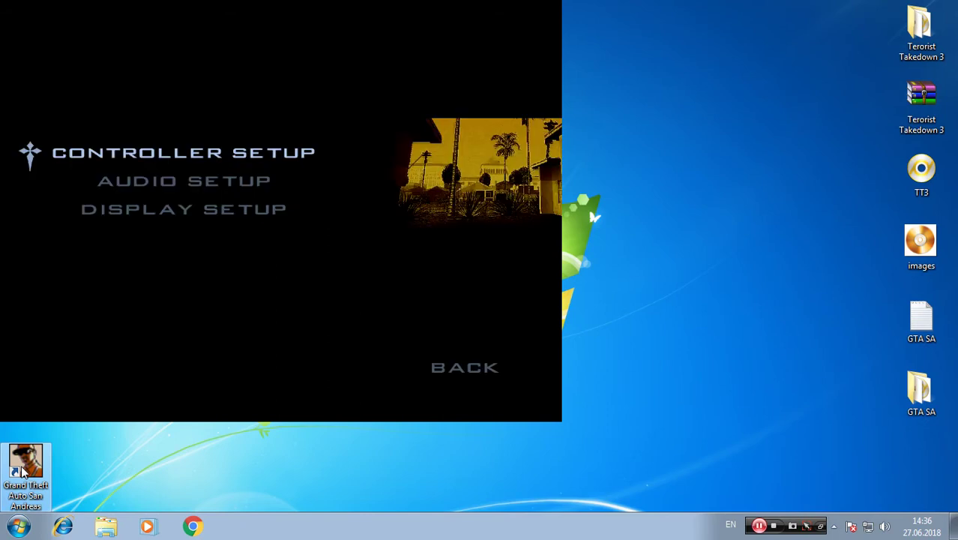
key(Down)
key(Down)
key(Return)
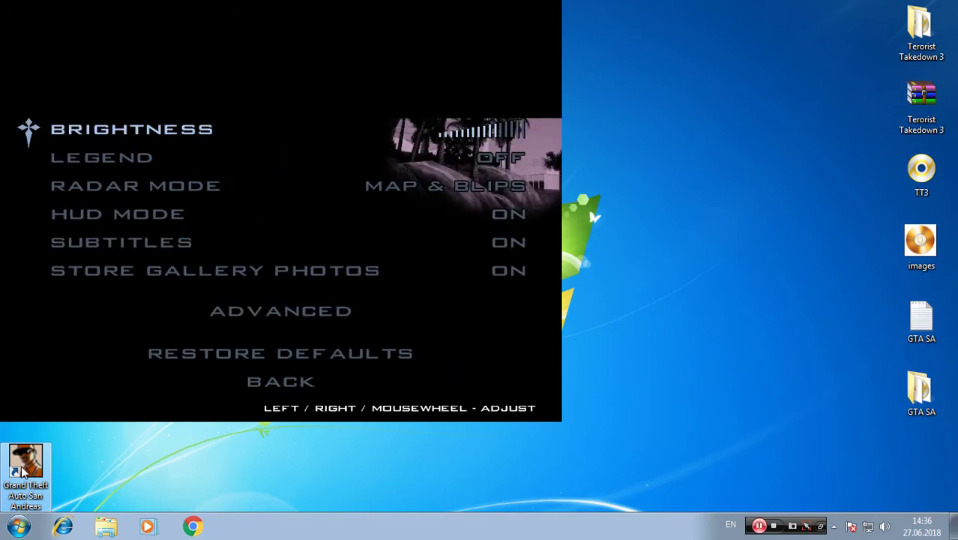
click(174, 318)
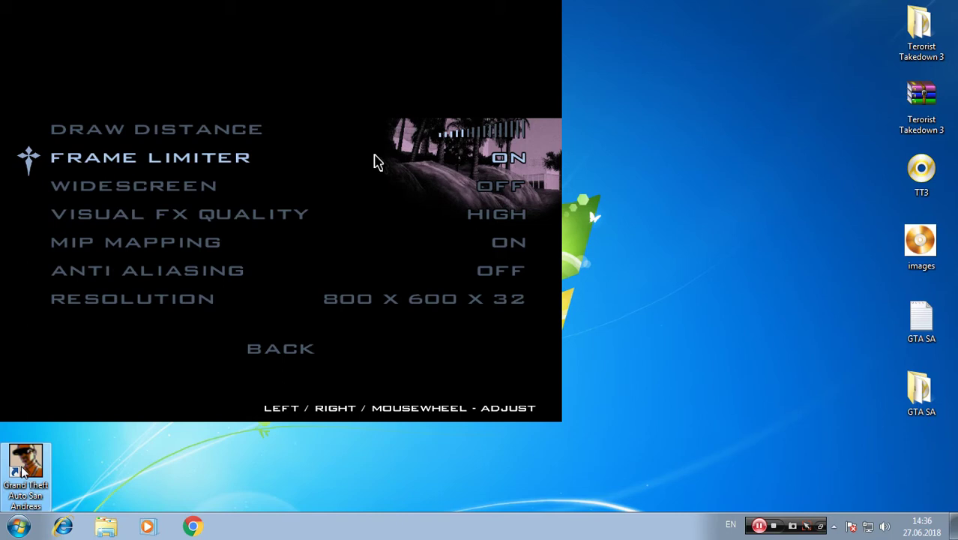
Toggle the frame limiter off and back on, and set the visual FX quality to Medium
key(Return)
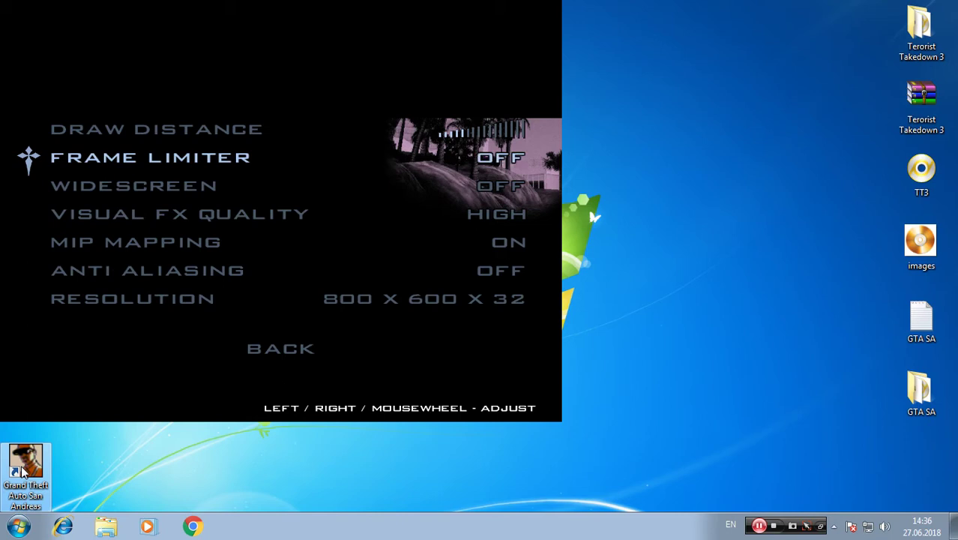
key(Return)
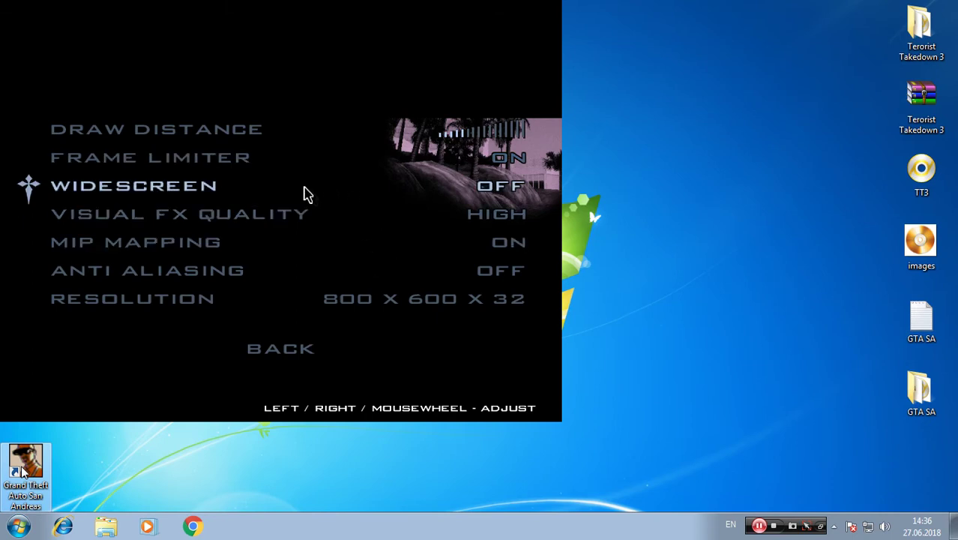
click(315, 238)
click(315, 238)
click(315, 238)
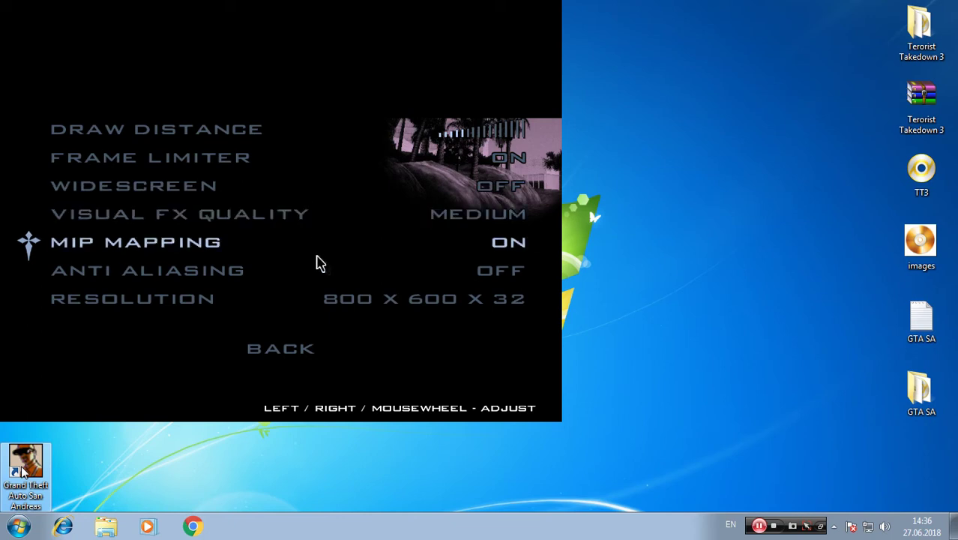
Set the game resolution to 1280 x 720 x 32 and apply it
key(Right)
key(Right)
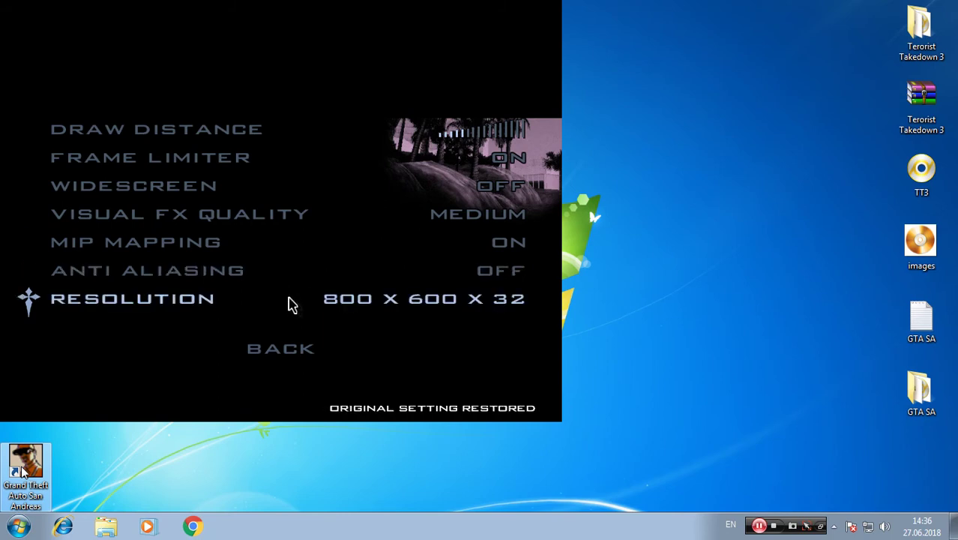
key(Right)
key(Right)
key(Return)
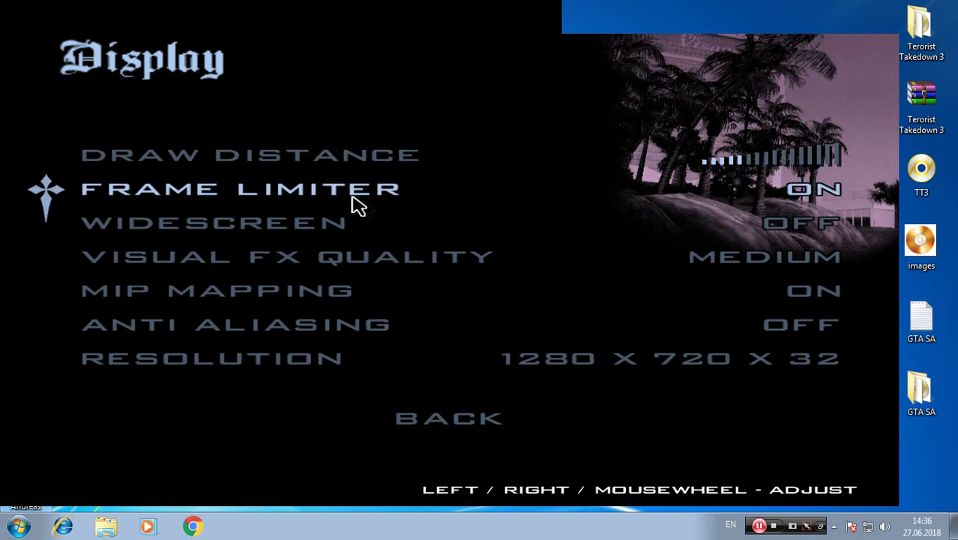
Leave the display settings to start a new game and run Carl forward through the alley
click(422, 416)
key(Escape)
key(Escape)
click(397, 202)
click(389, 178)
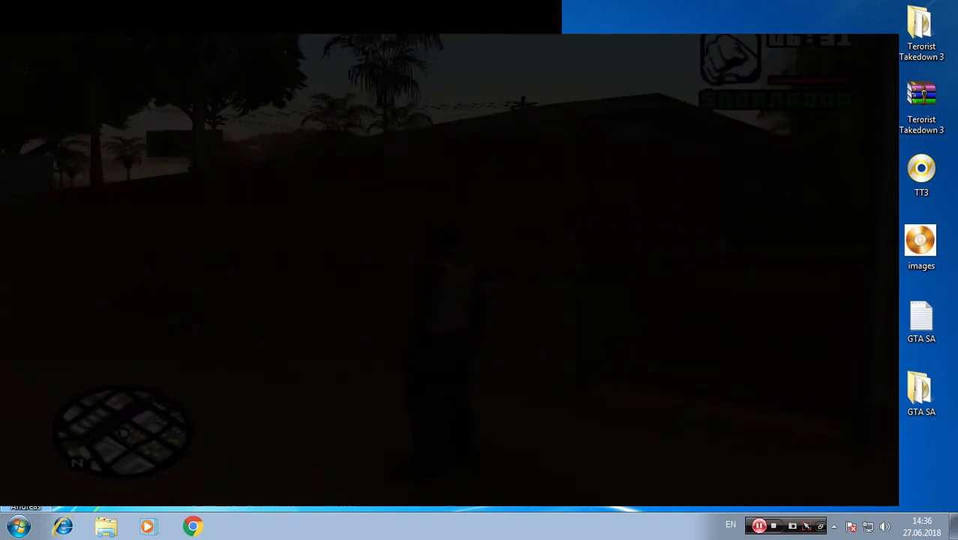
key(w)
key(w)
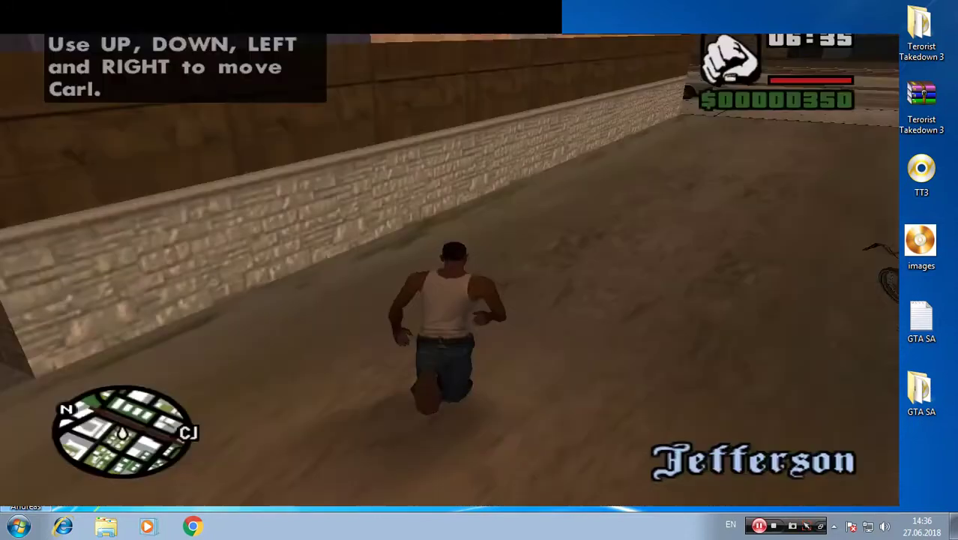
Pause the game and look over the display setup and its advanced settings
key(Escape)
key(Down)
key(Return)
click(380, 252)
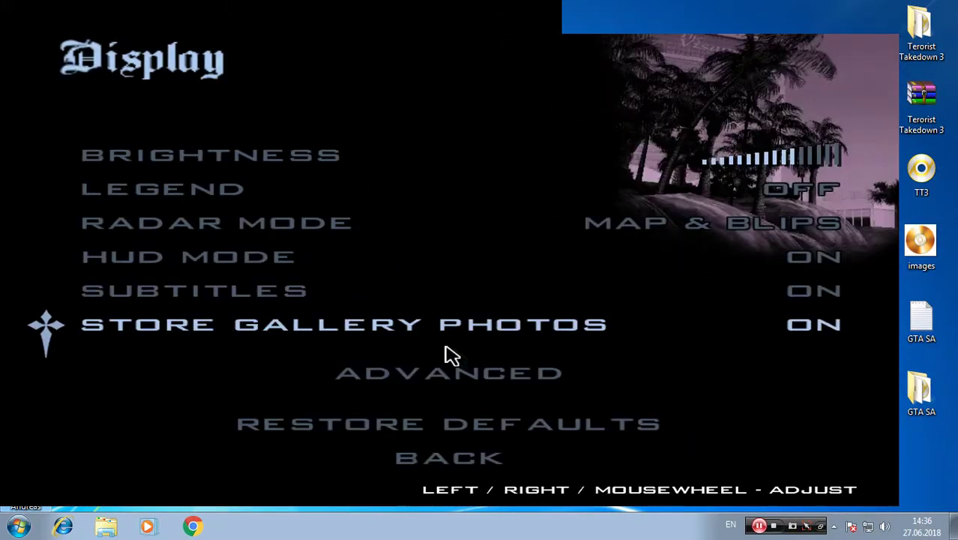
click(455, 378)
key(Escape)
key(Escape)
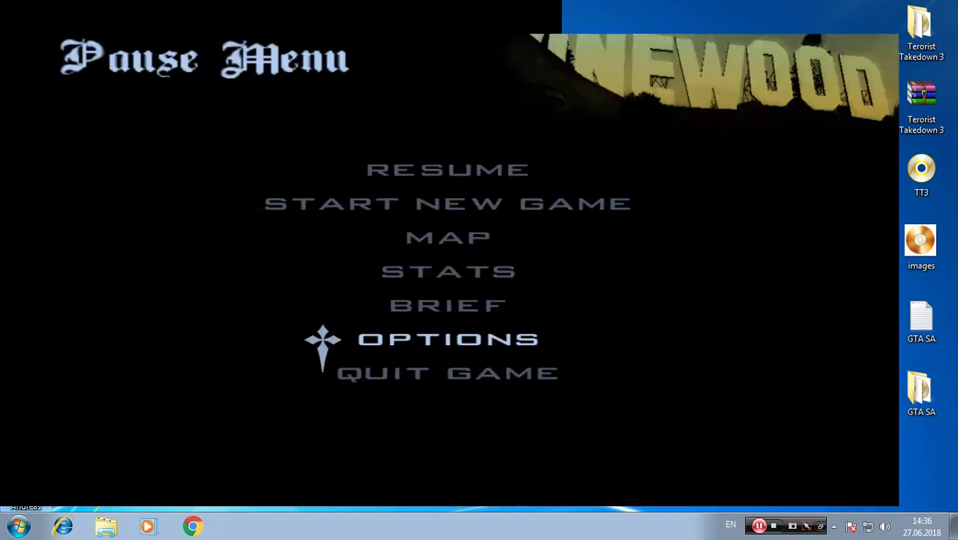
Resume the game and run Carl along the alley near the bike
key(Escape)
key(Escape)
key(w)
key(w)
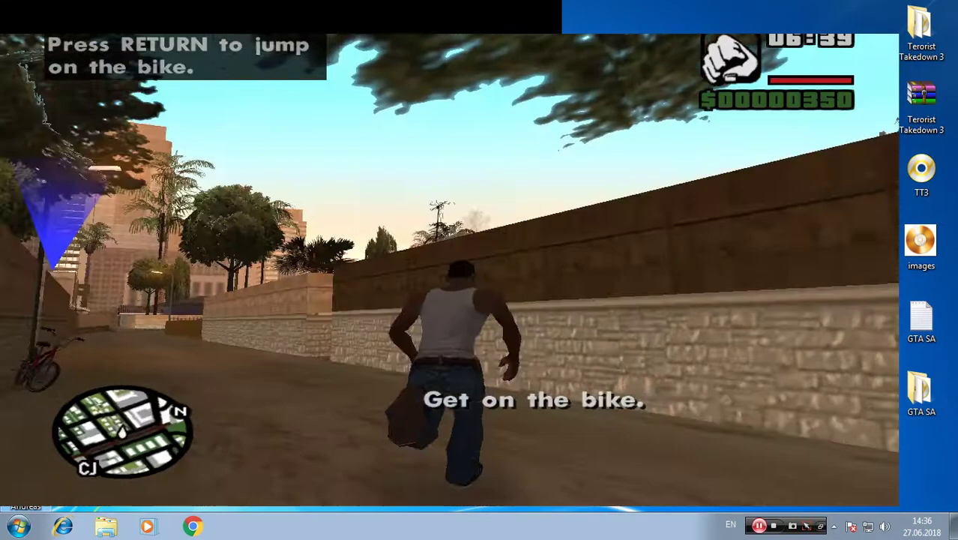
Pause the game again and recheck the advanced display settings
key(Escape)
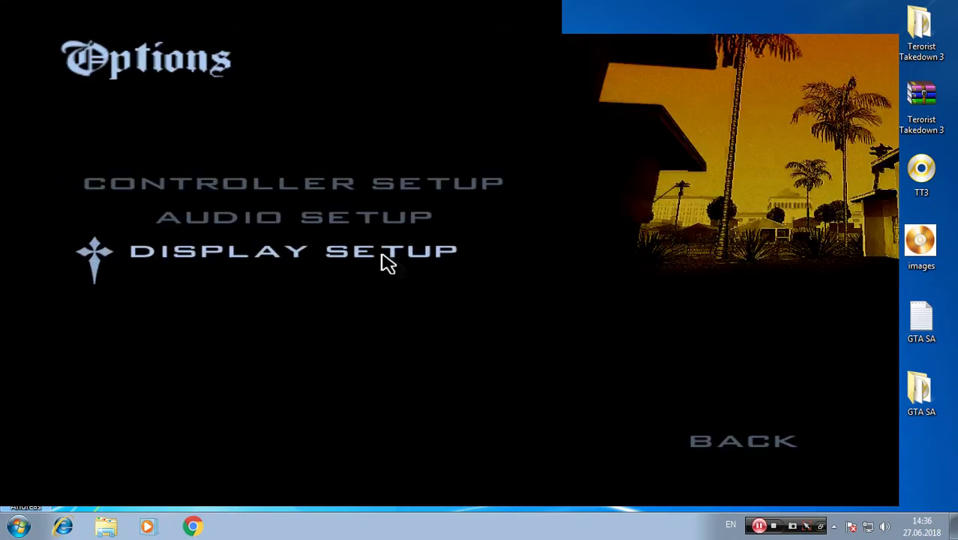
click(387, 262)
click(466, 374)
key(Escape)
key(Escape)
key(Escape)
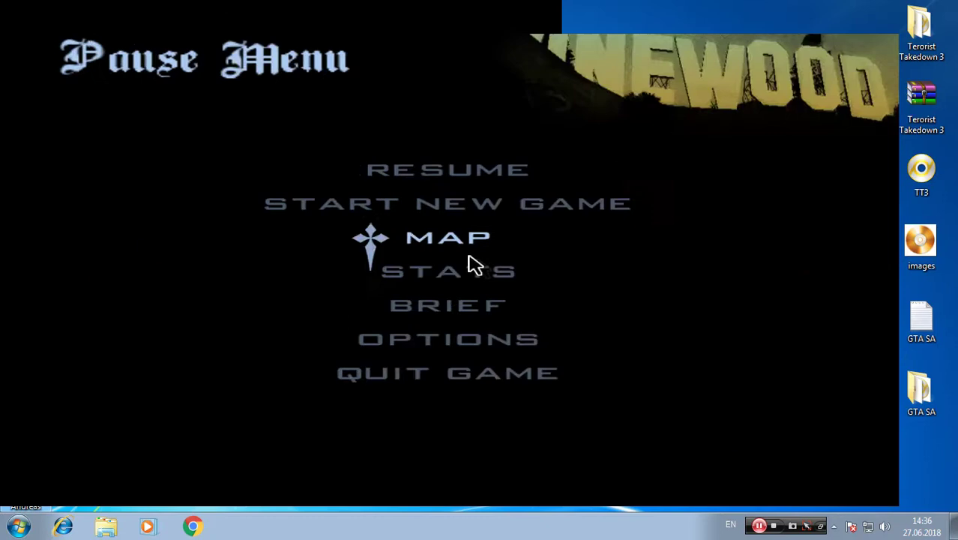
Return to the game and run Carl around the red bicycle in the alley to test movement
key(Escape)
key(w)
key(w)
key(w)
key(w)
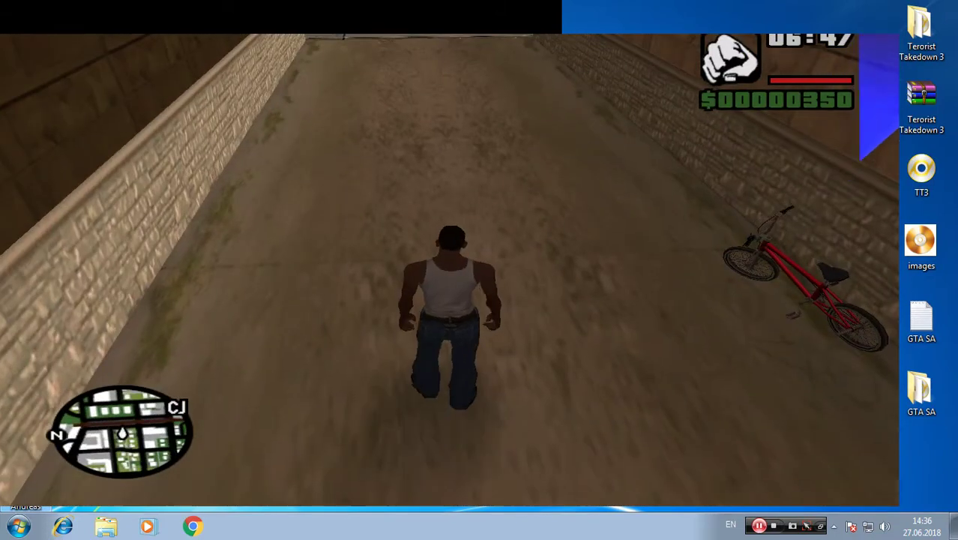
key(w)
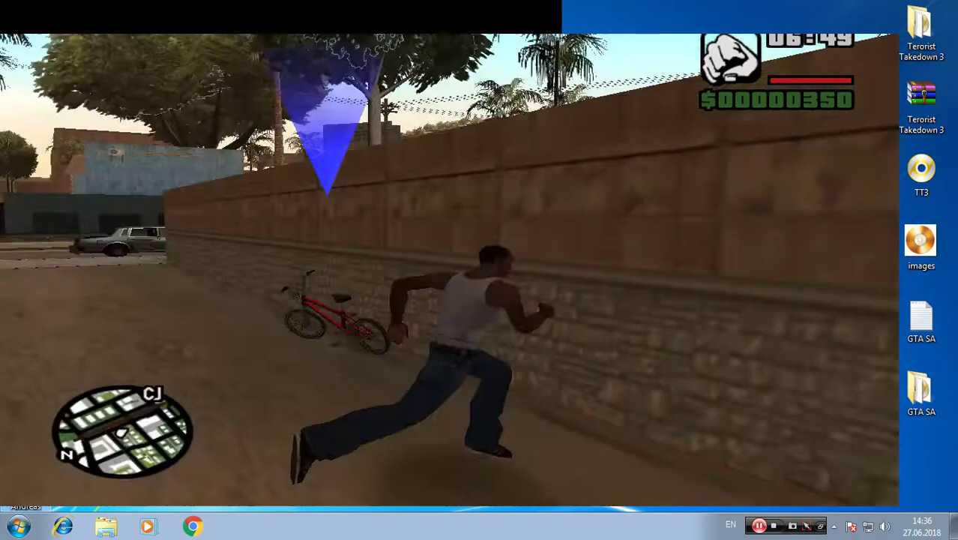
key(w)
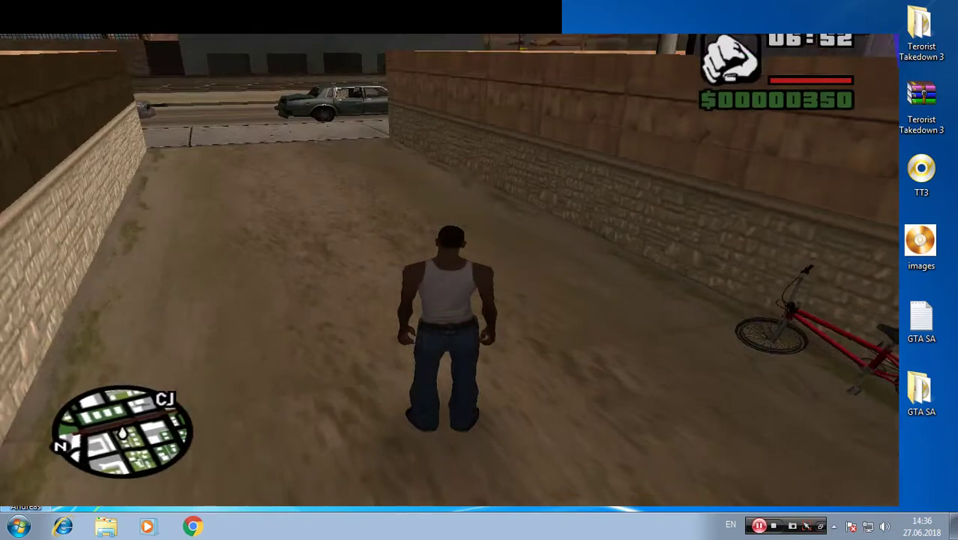
Check the mouse settings in the controller setup and go back to the game
key(Escape)
click(463, 341)
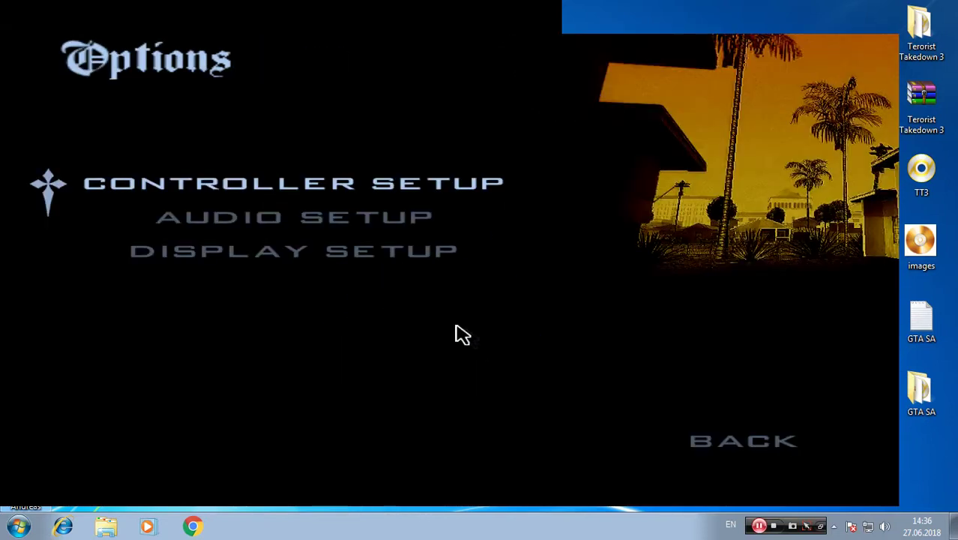
click(417, 194)
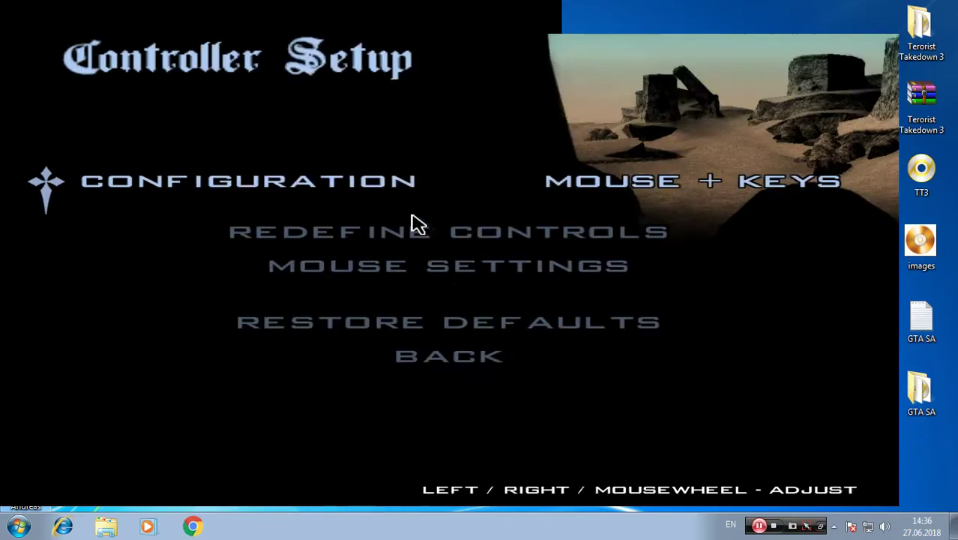
click(444, 274)
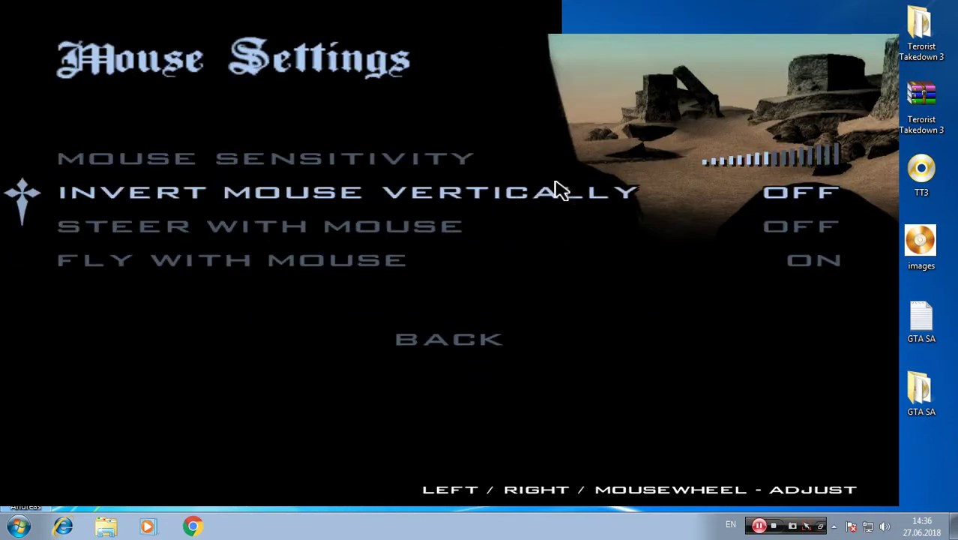
key(Escape)
key(Escape)
key(Escape)
key(Escape)
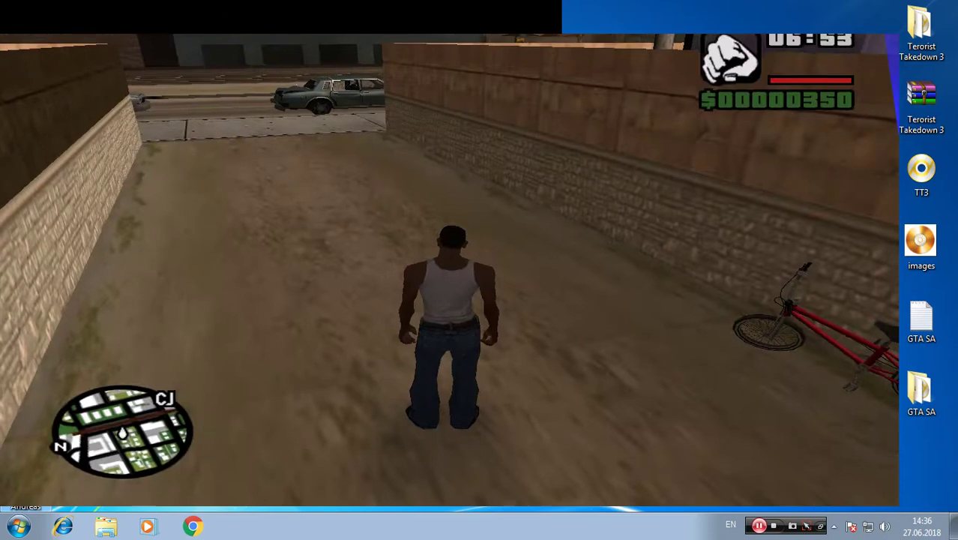
Activate the lxgiwyl cheat and cycle through Carl's weapons
text(lxgiwyl)
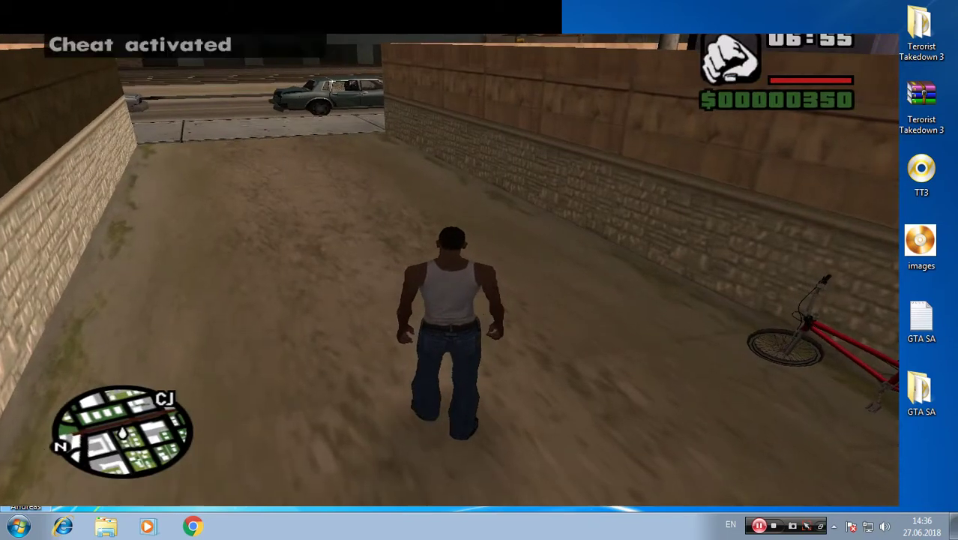
scroll(449, 270, down, 1)
scroll(449, 270, down, 3)
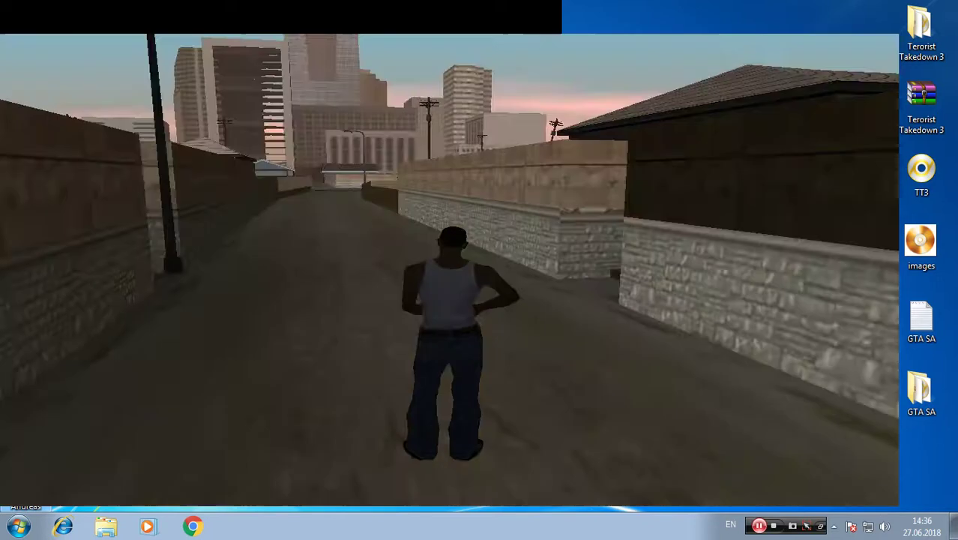
Crouch and move Carl in the alley, and switch his weapon
key(c)
key(w)
key(c)
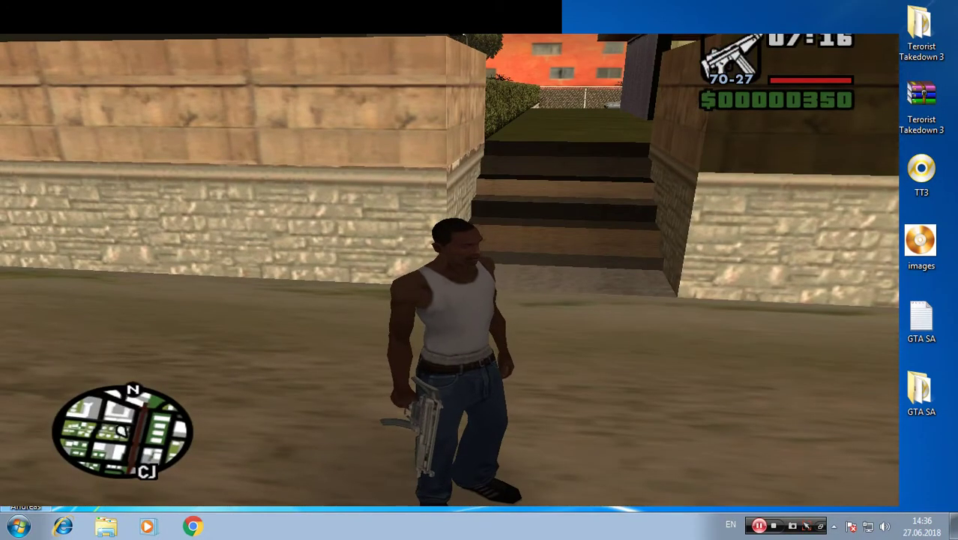
key(e)
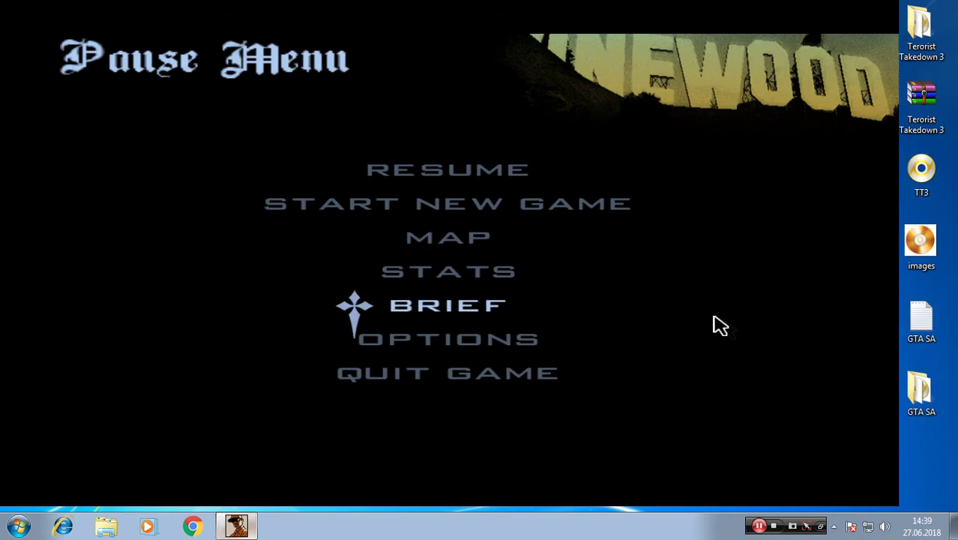
Resume the paused game and climb Carl over the alley wall into the yard
key(Escape)
key(w)
key(shift)
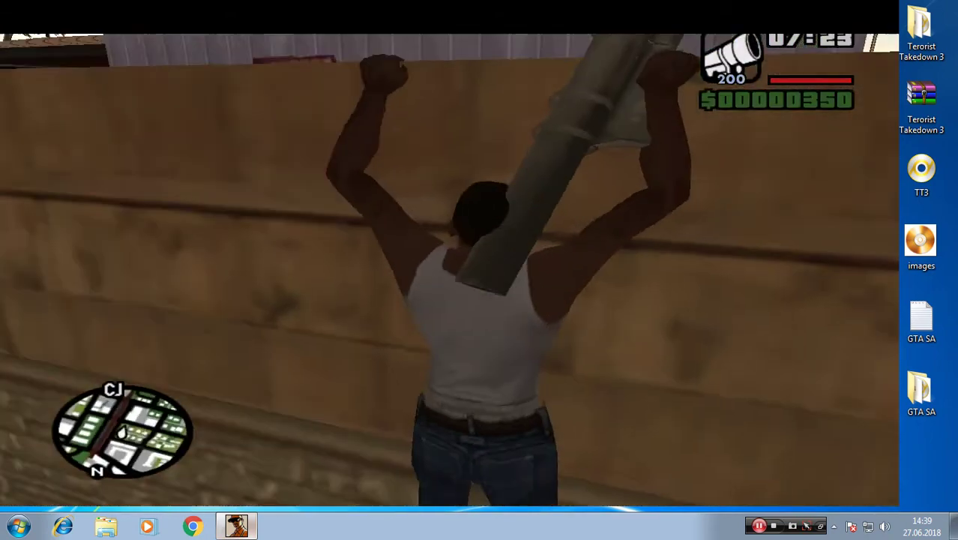
key(w)
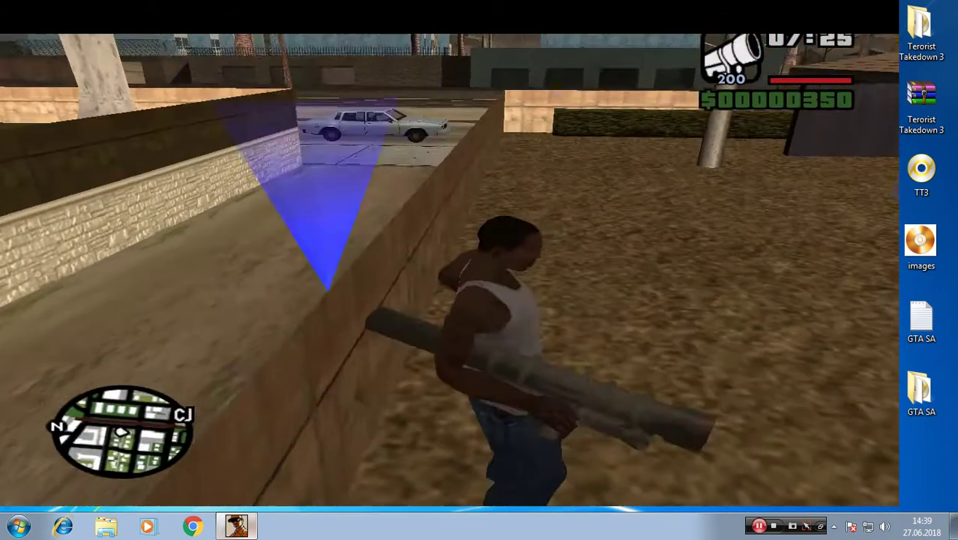
Climb Carl over the yard wall back into the alley and cycle his weapons to the assault rifle
key(w)
key(q)
key(shift)
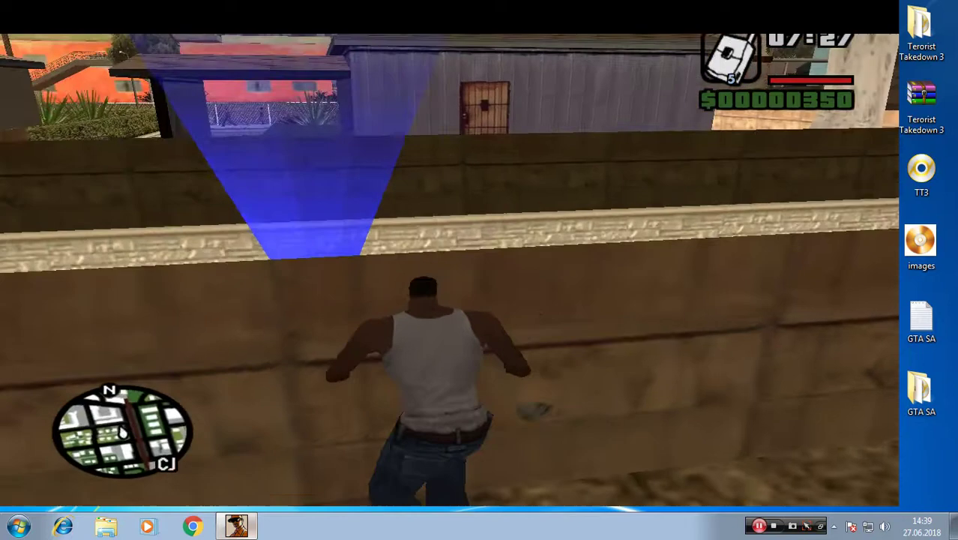
key(w)
key(e)
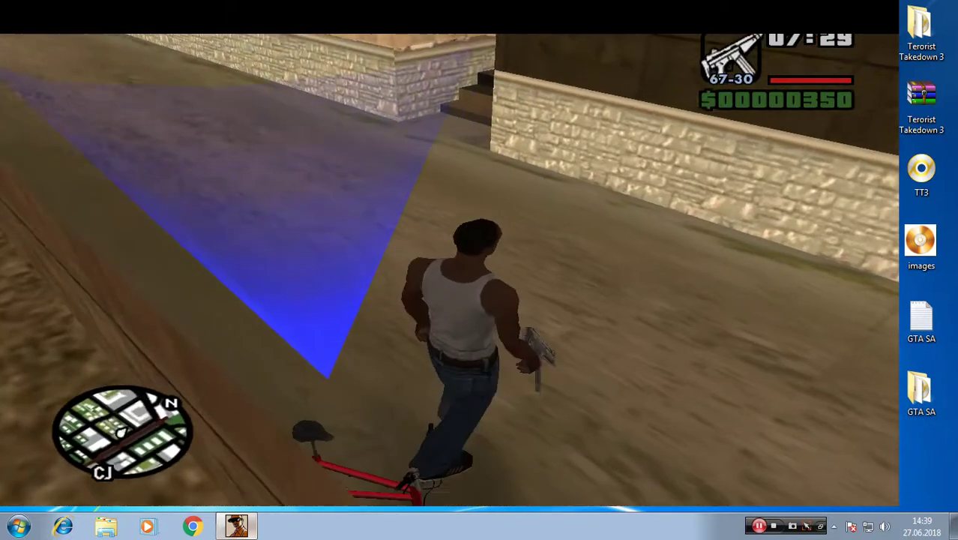
key(e)
key(w)
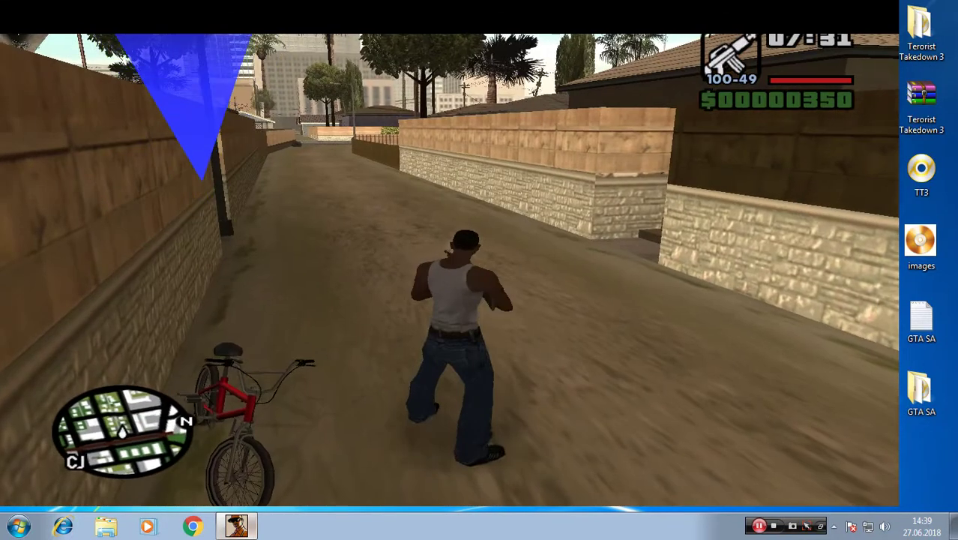
Crouch Carl beside the red bicycle, stand him up, walk him along the alley and pause the game
key(c)
key(w)
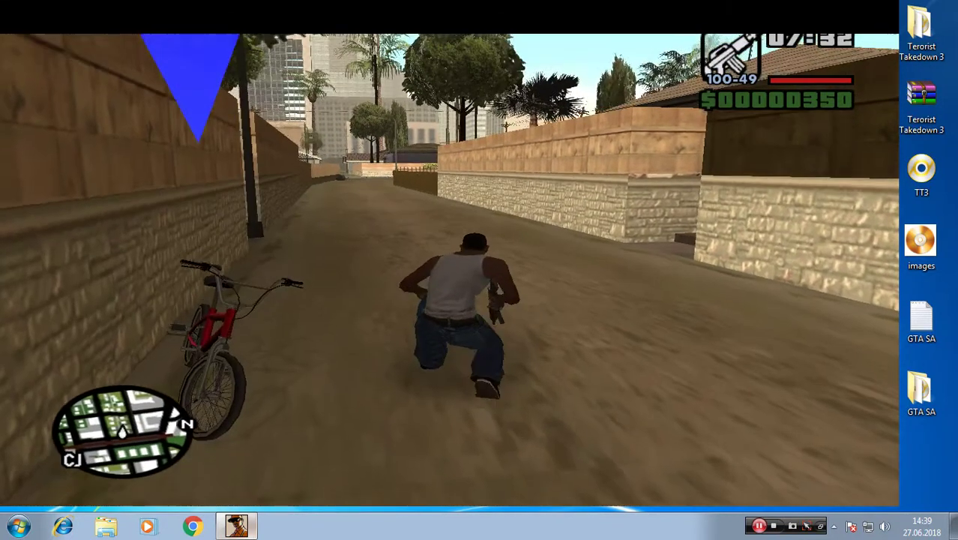
key(c)
key(w)
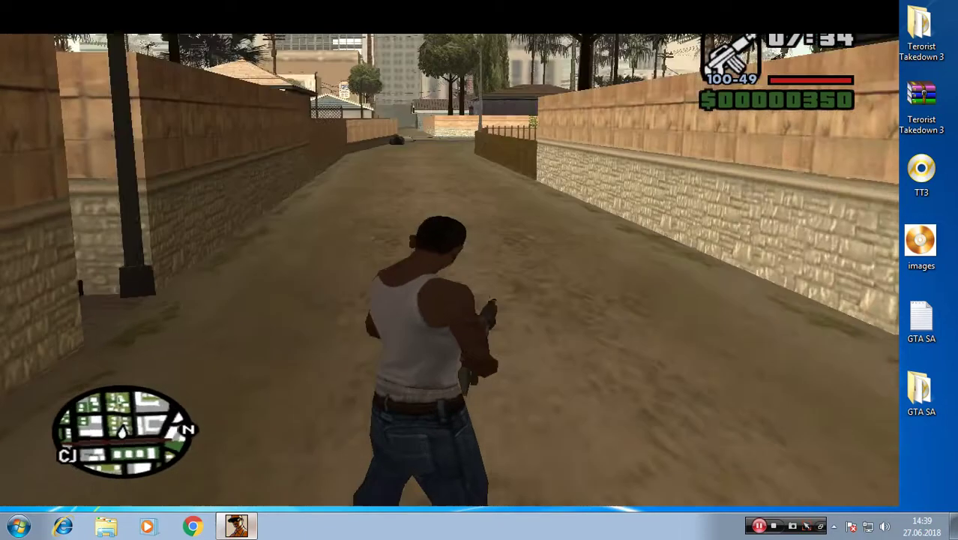
key(Escape)
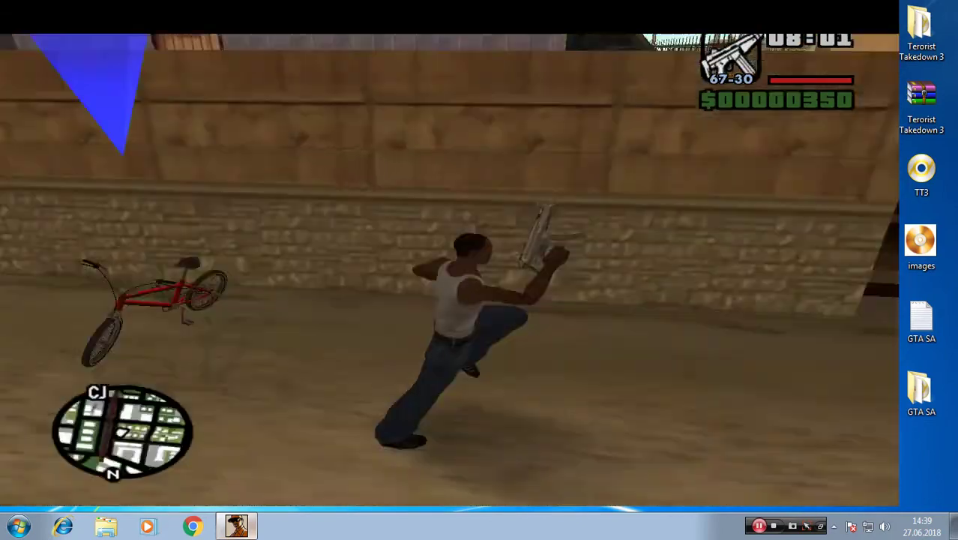
Run Carl across the alley and climb him over the walls into the neighbouring yards
key(w)
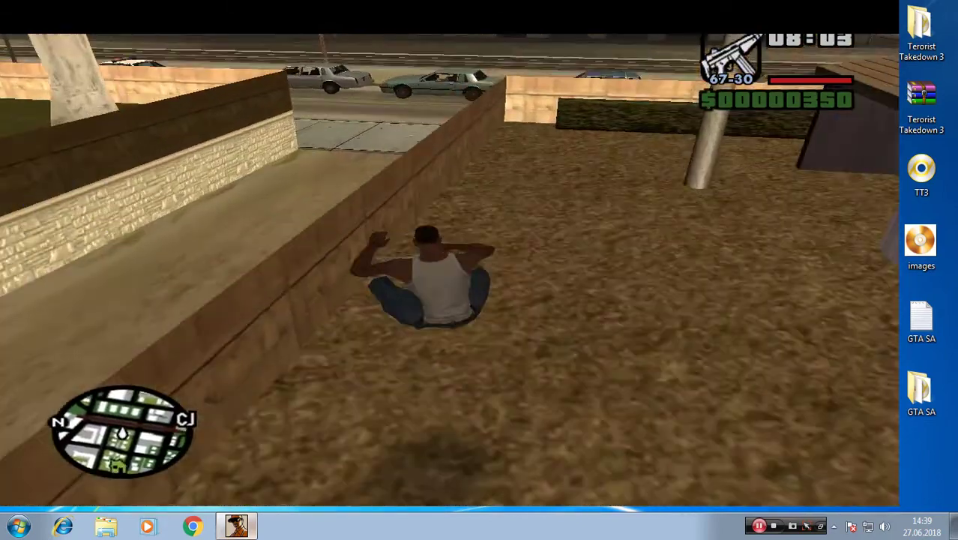
key(w)
key(w)
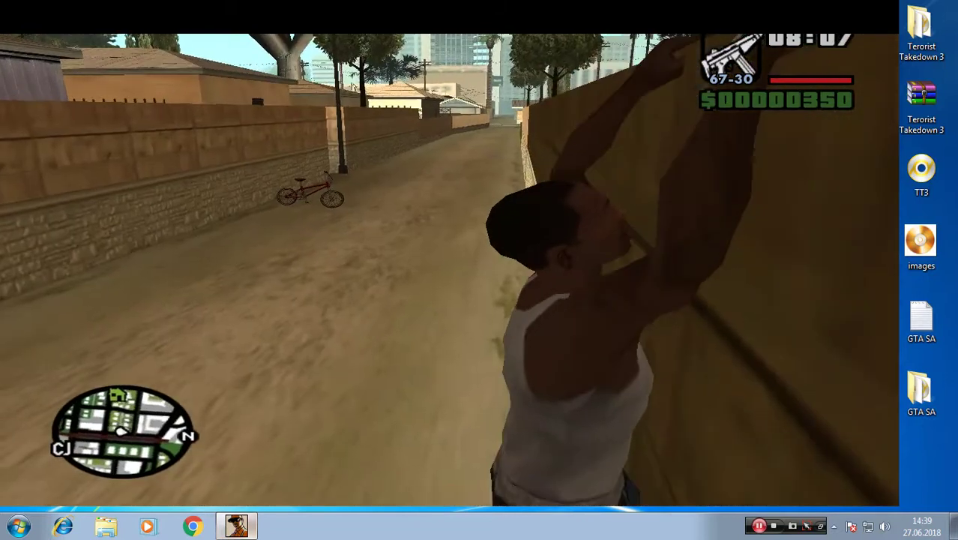
key(w)
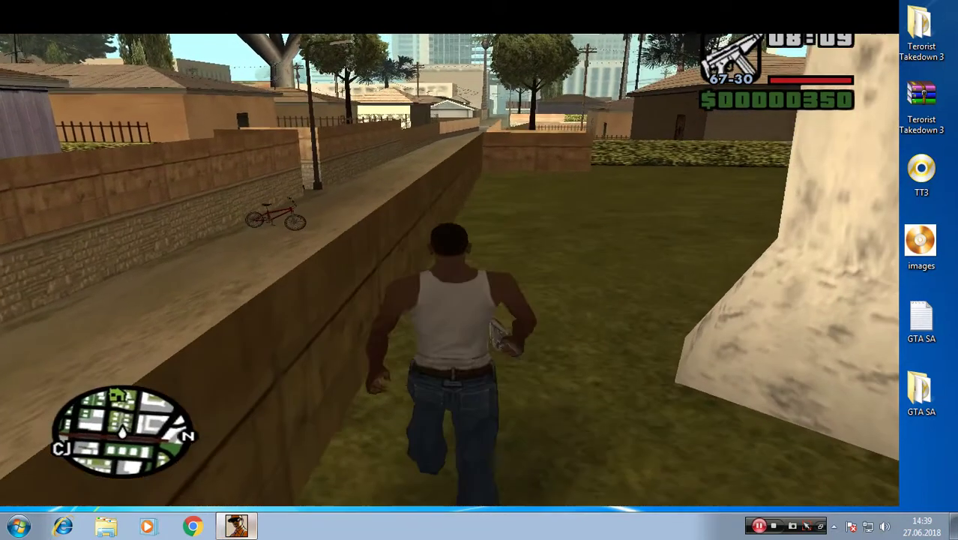
key(w)
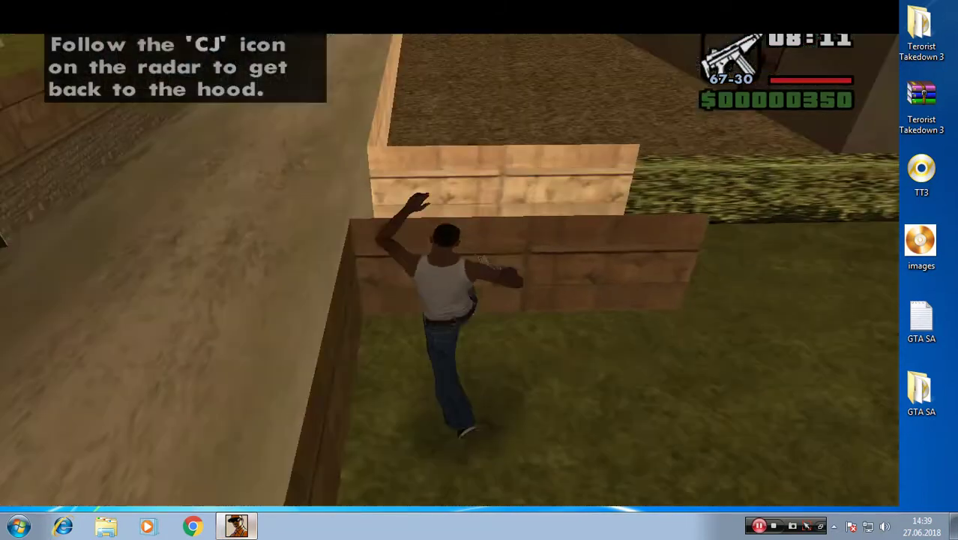
key(w)
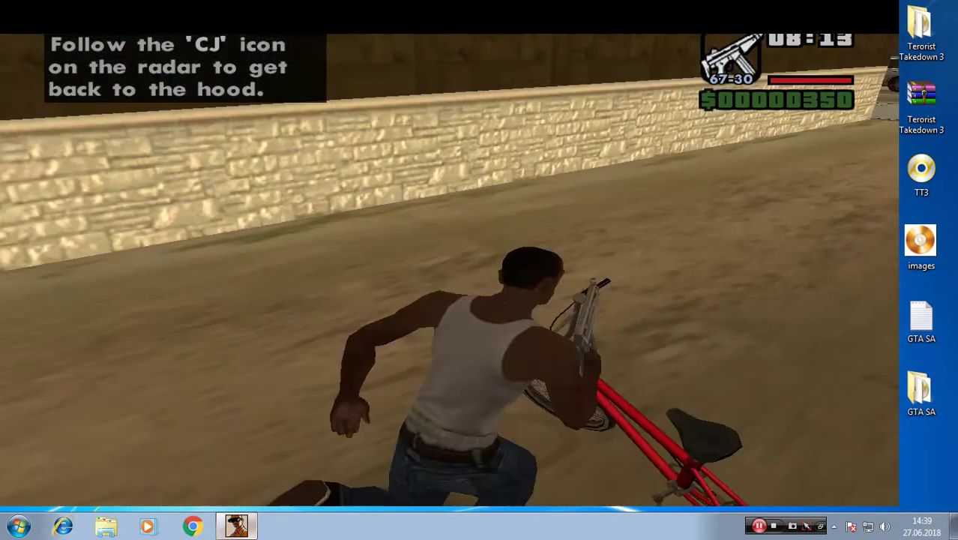
key(w)
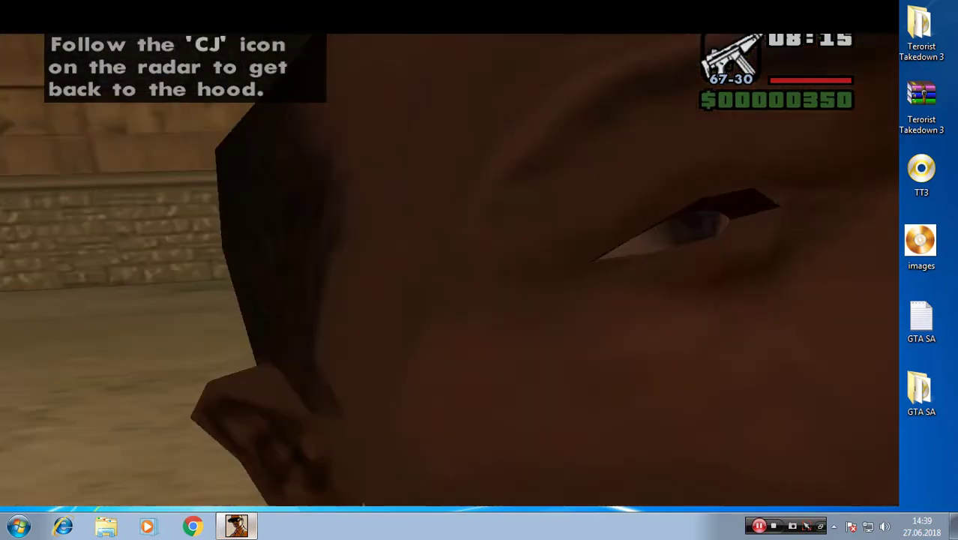
key(w)
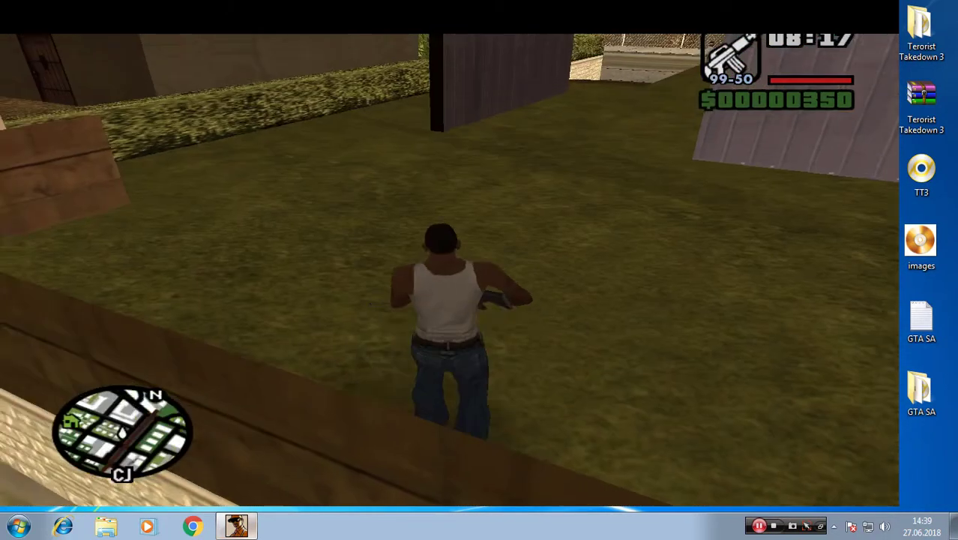
Quit the single-player game and confirm leaving without saving
key(Escape)
click(448, 374)
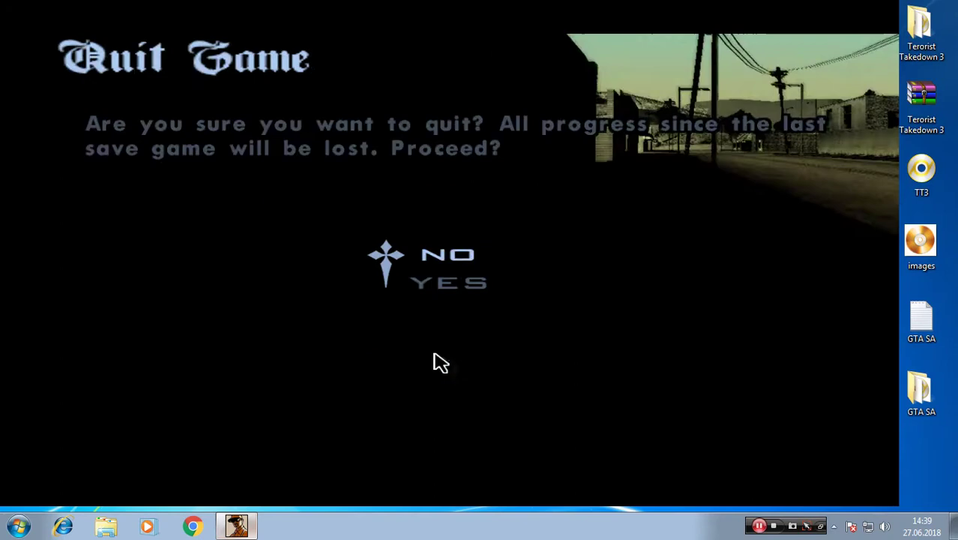
click(405, 282)
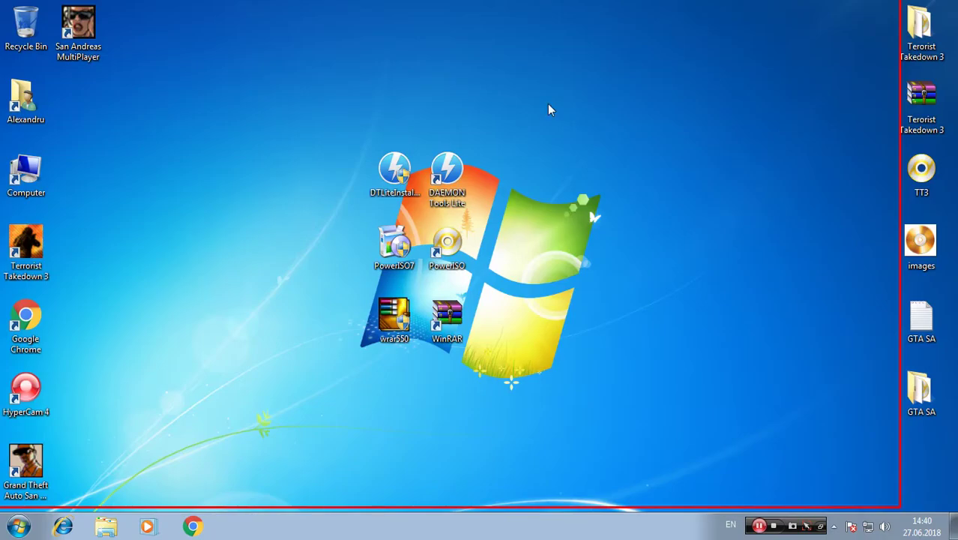
Bring up HyperCam 4 to check the recording duration and minimize its window
drag(739, 276, 844, 328)
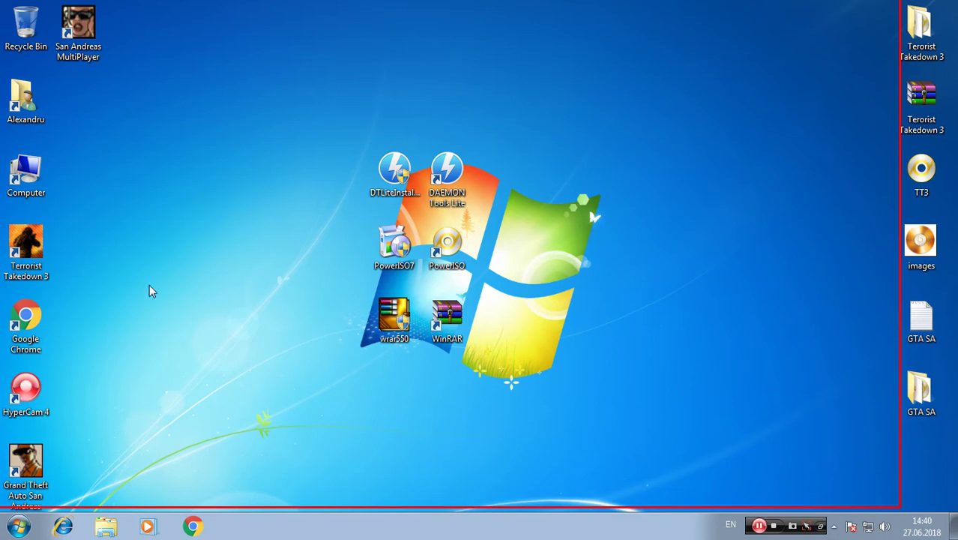
double_click(17, 408)
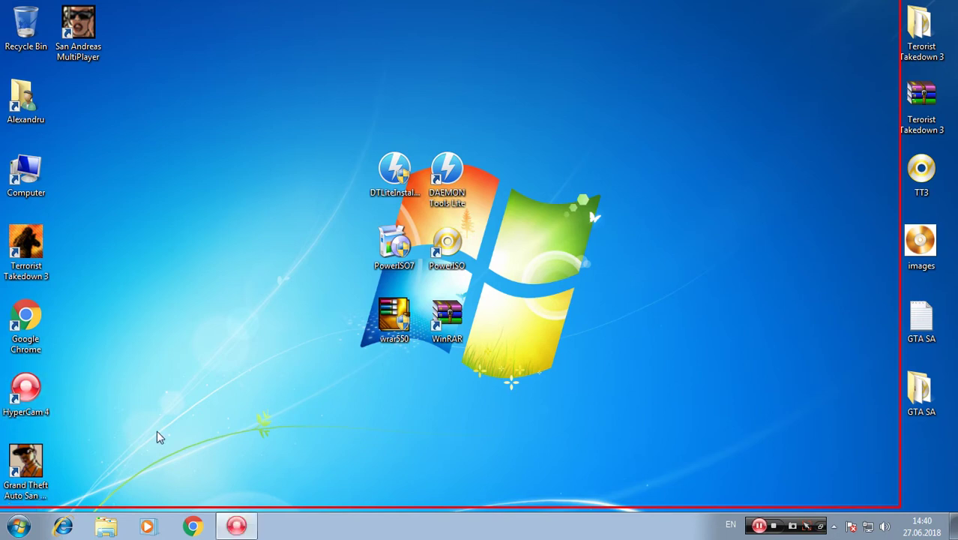
click(236, 526)
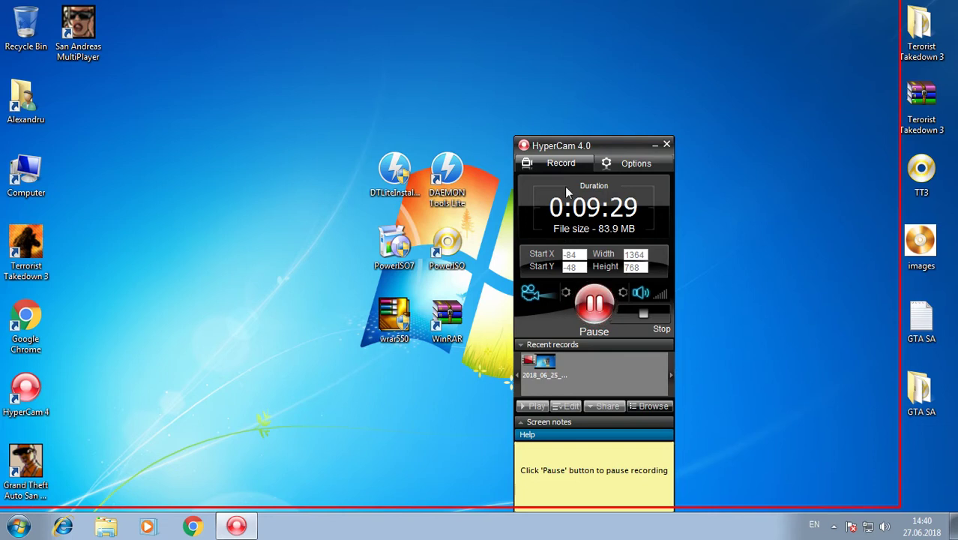
drag(851, 440, 903, 459)
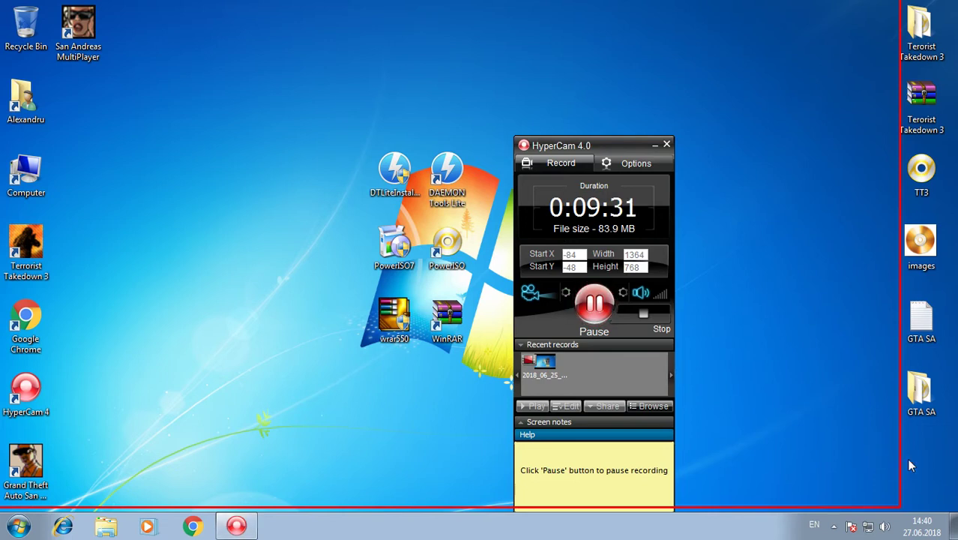
click(651, 145)
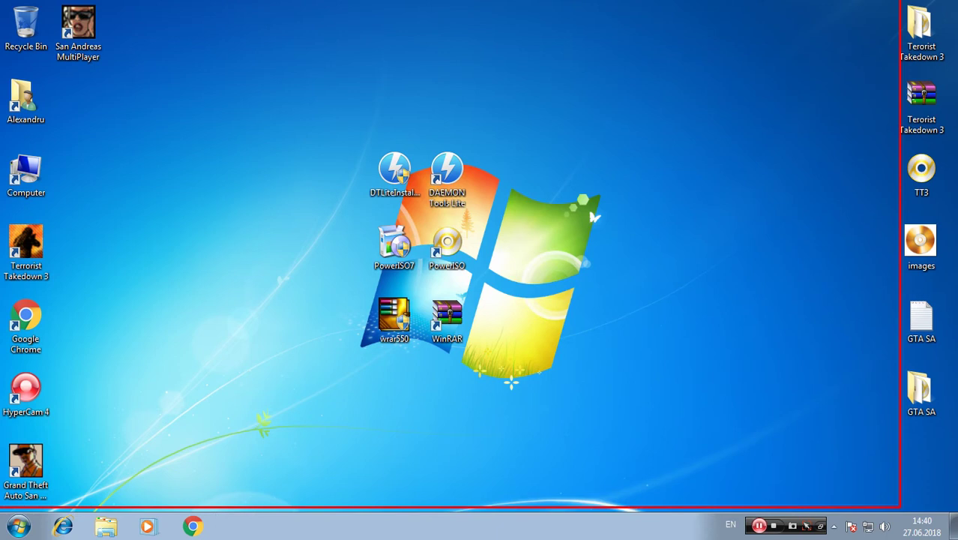
Open Google Chrome in a maximized window and go to the Romania Super Stunt website by entering "romania super stunt"
click(187, 527)
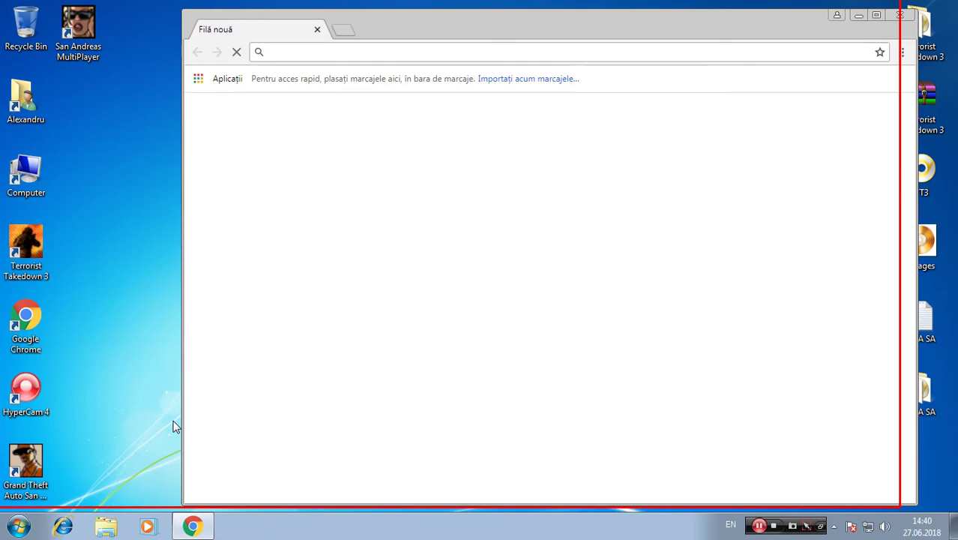
drag(357, 12, 317, 19)
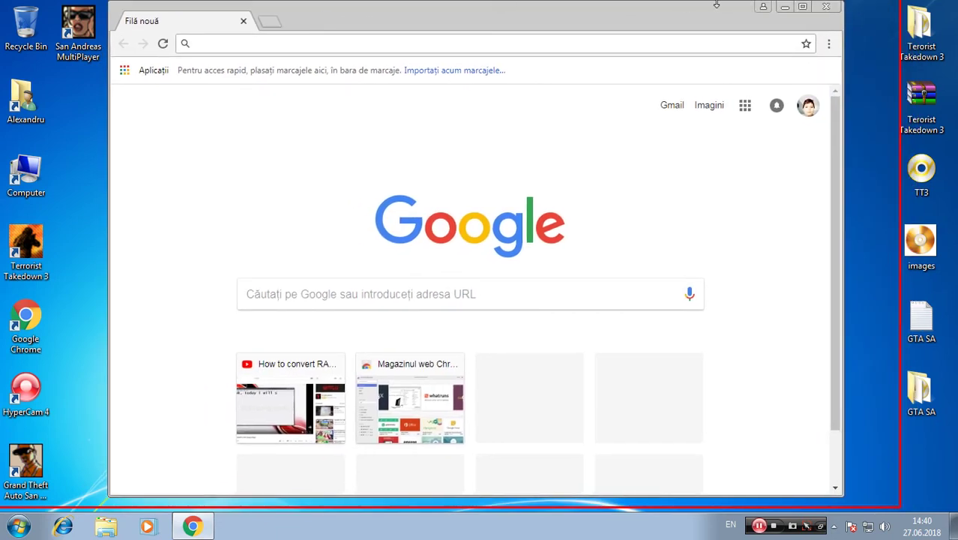
click(799, 9)
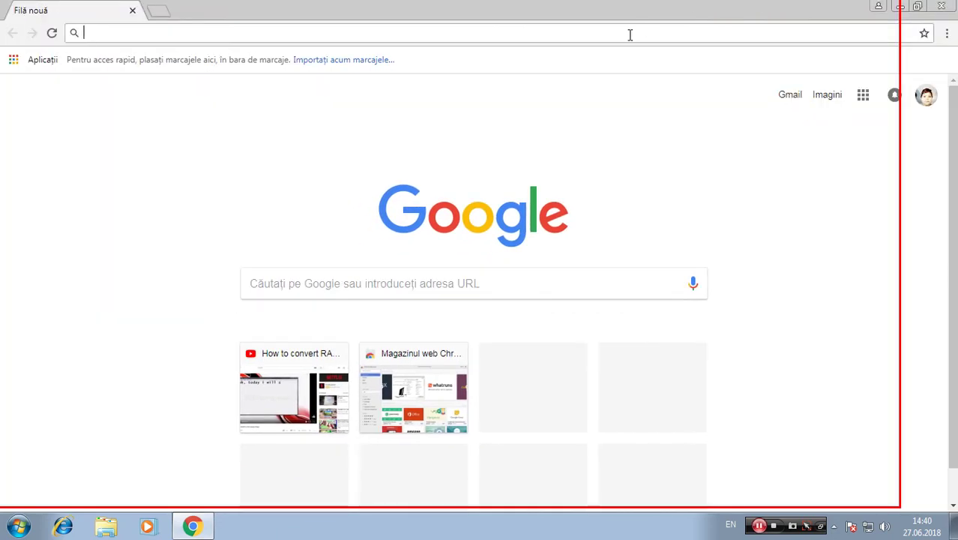
text(romania super)
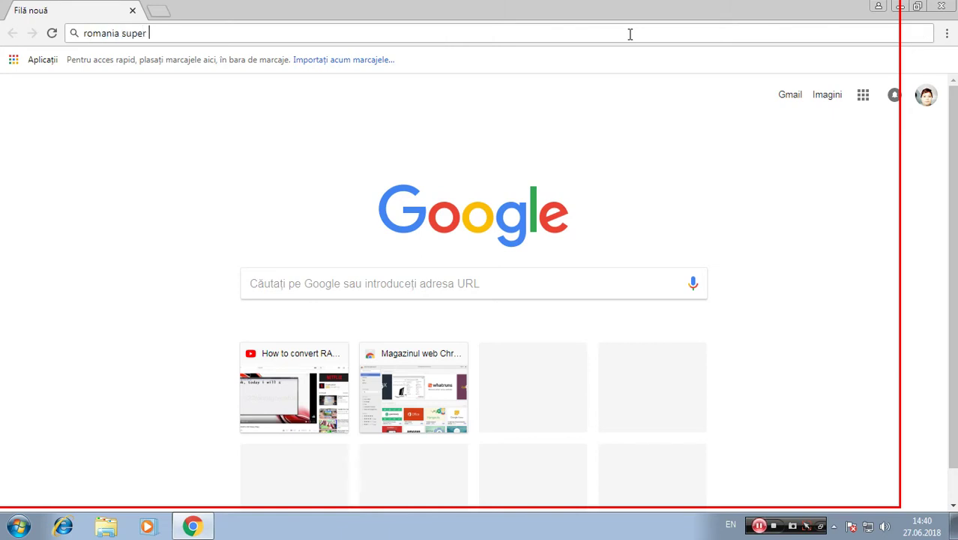
text( stunt)
key(Return)
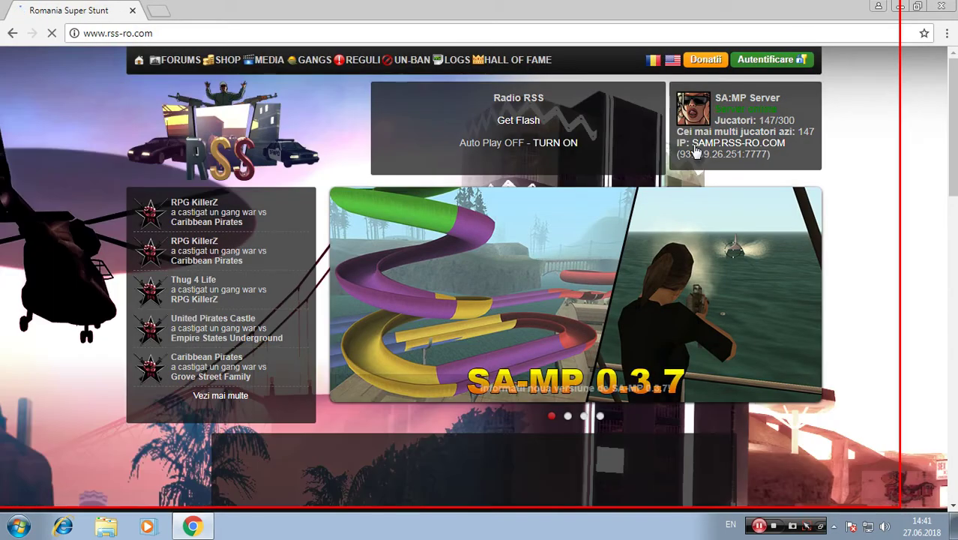
Copy the SA:MP server address 93.119.26.251:7777 from the website and close the browser
drag(678, 154, 768, 156)
right_click(767, 156)
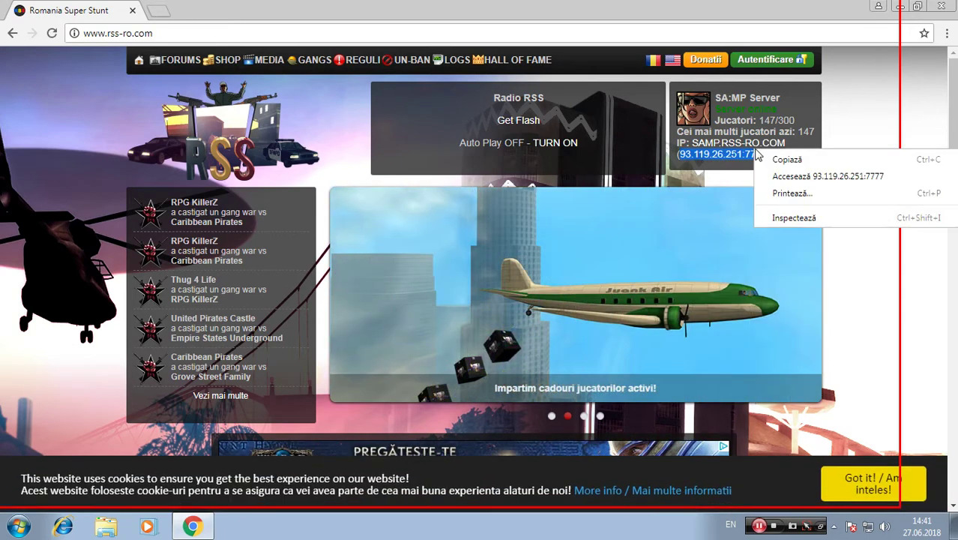
click(784, 156)
click(953, 6)
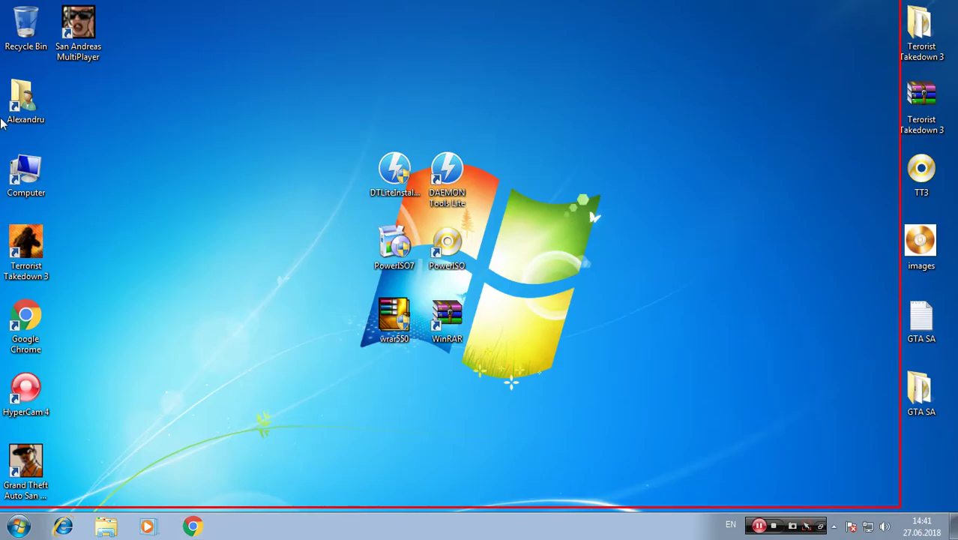
Launch San Andreas MultiPlayer, enter the player name and add the server 93.119.26.251:7777 to the favorites
double_click(78, 30)
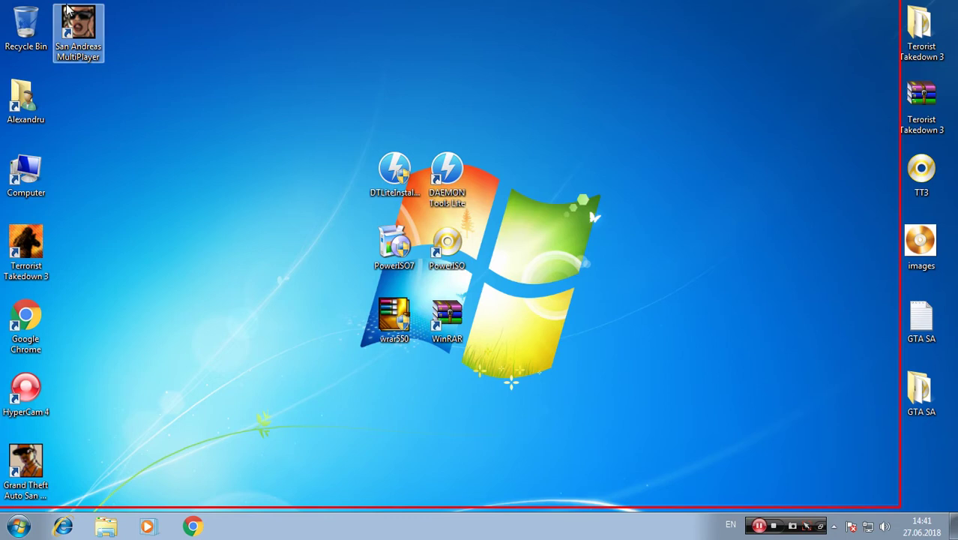
click(493, 102)
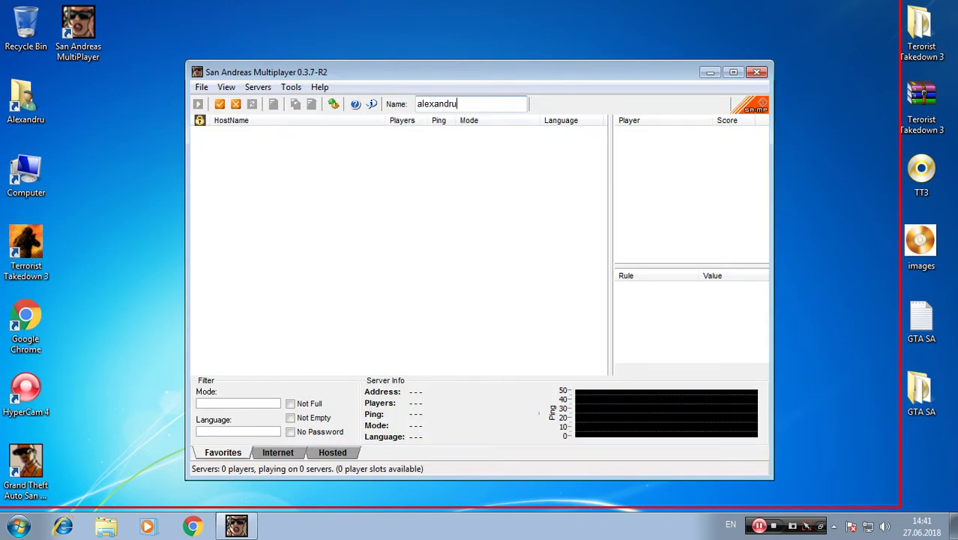
click(219, 107)
click(449, 298)
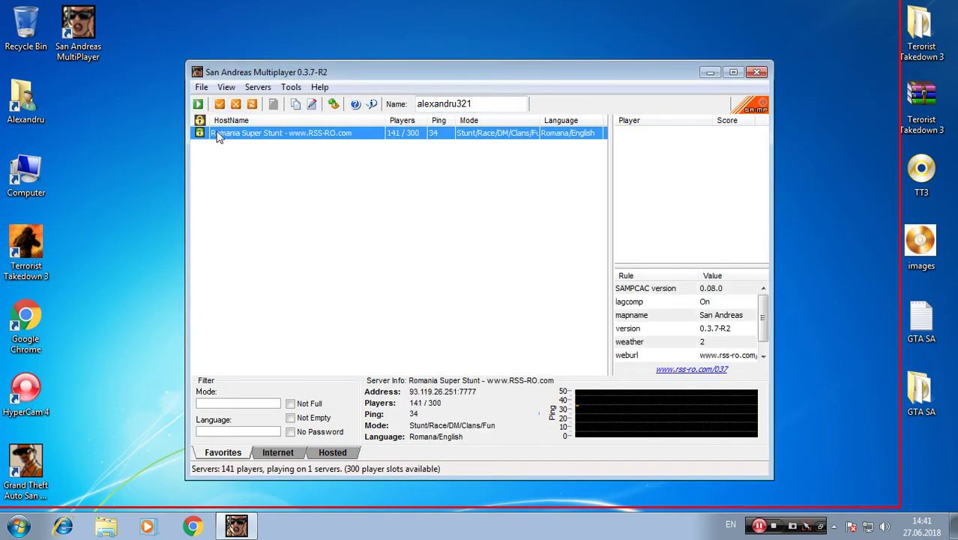
Try to connect to the Romania Super Stunt server and switch back to the San Andreas Multiplayer window
click(198, 104)
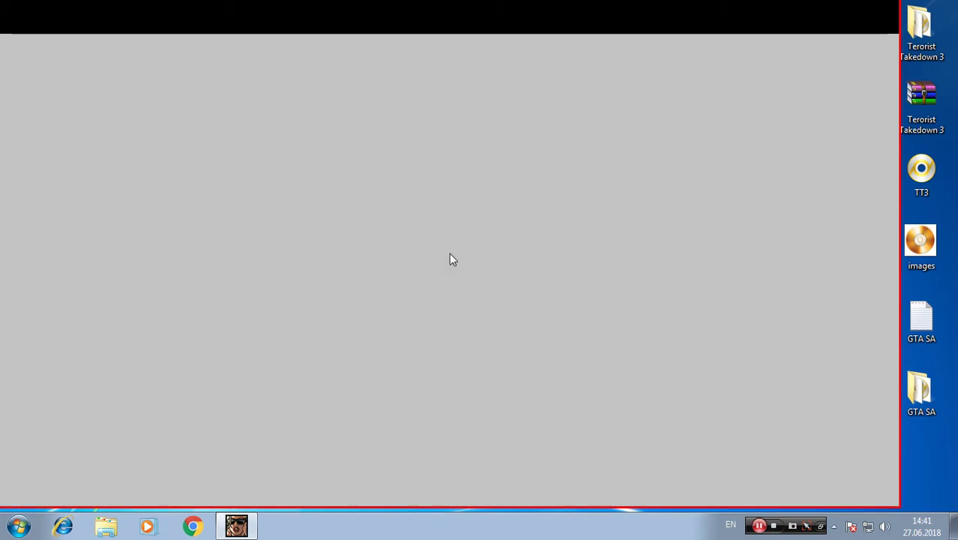
key(super)
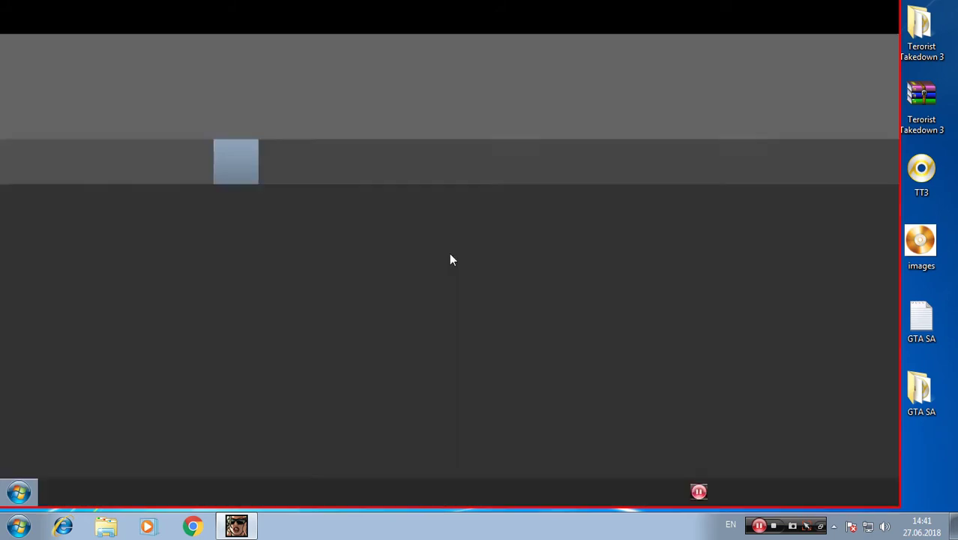
key(super)
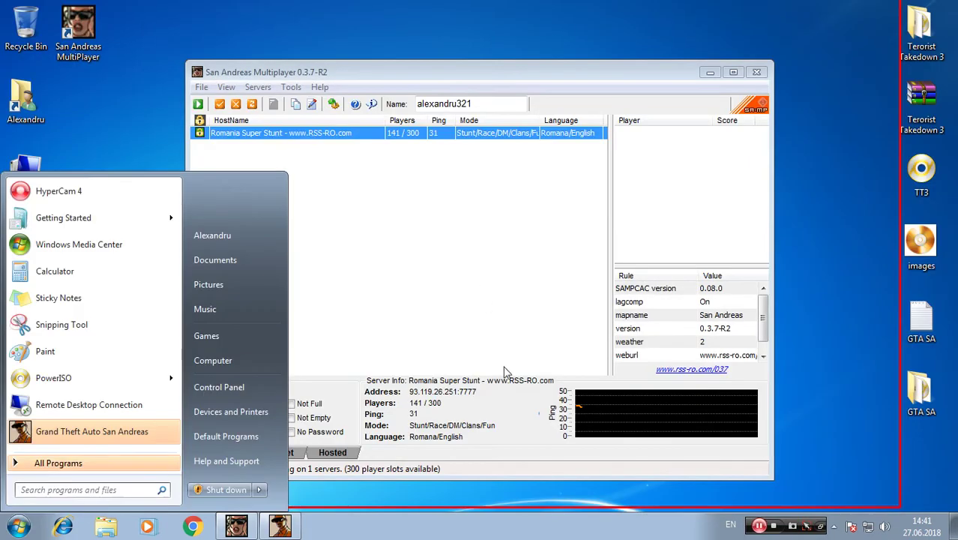
click(493, 307)
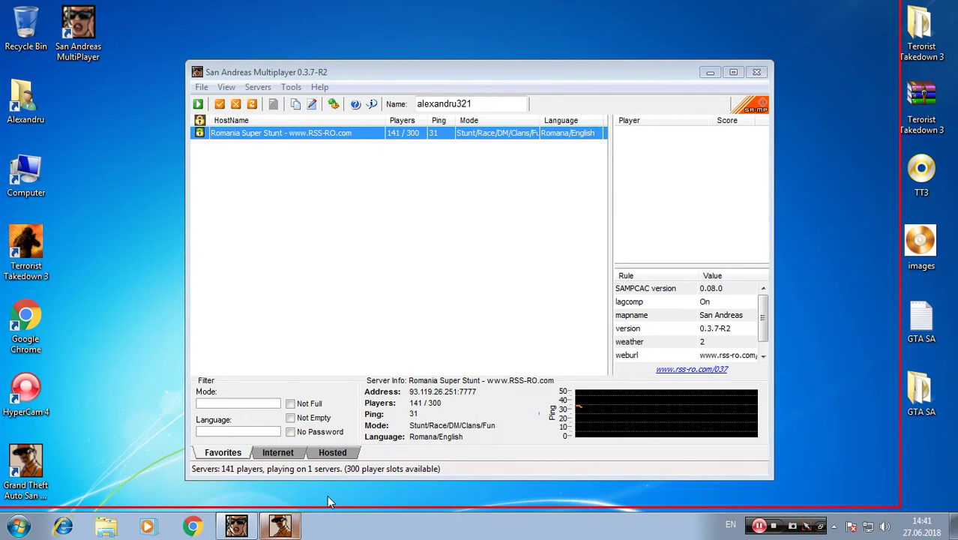
Try again to connect to the Romania Super Stunt server, and close the crash report and the San Andreas Multiplayer window
double_click(204, 135)
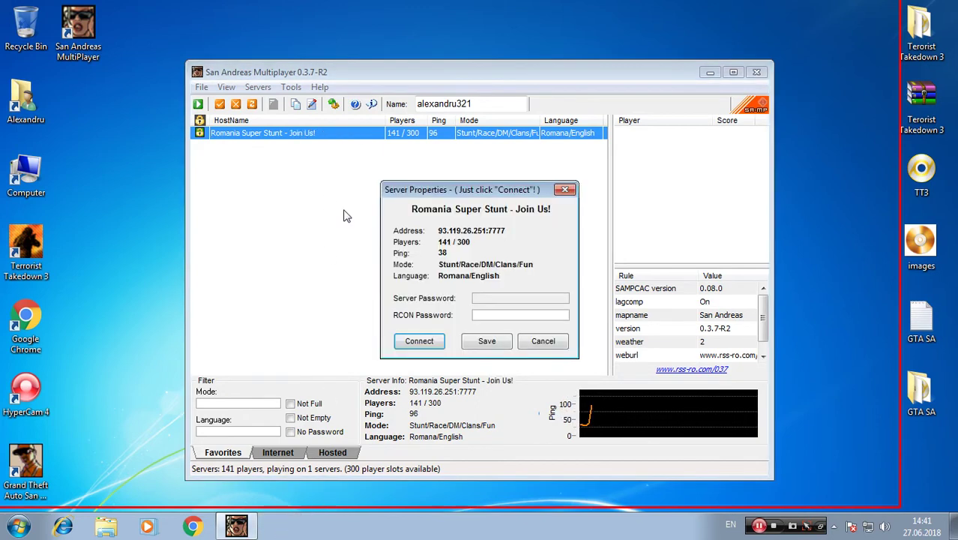
click(418, 343)
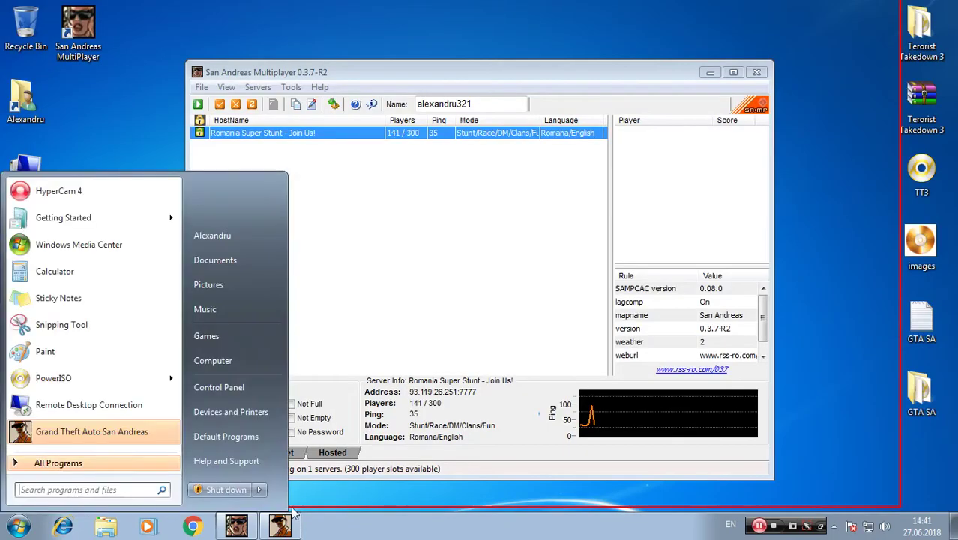
click(281, 509)
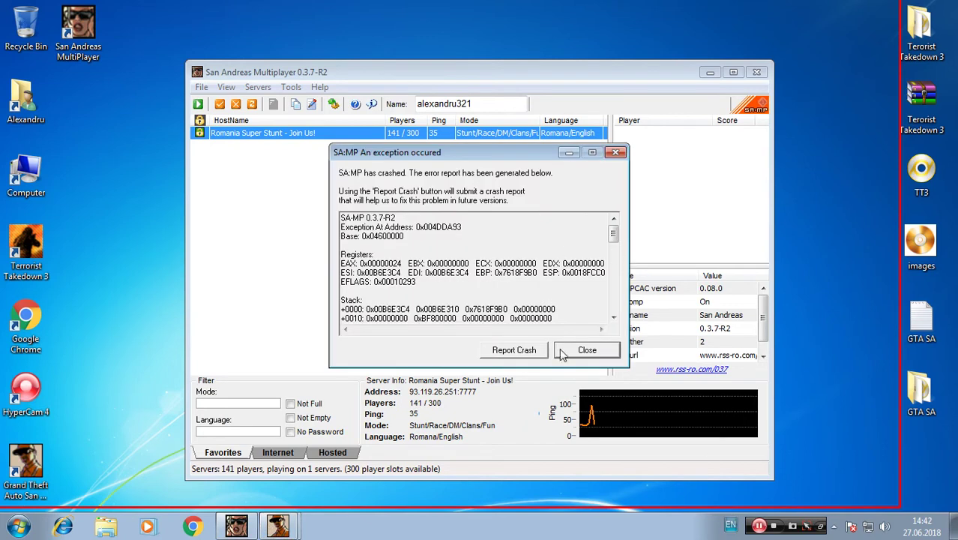
click(563, 352)
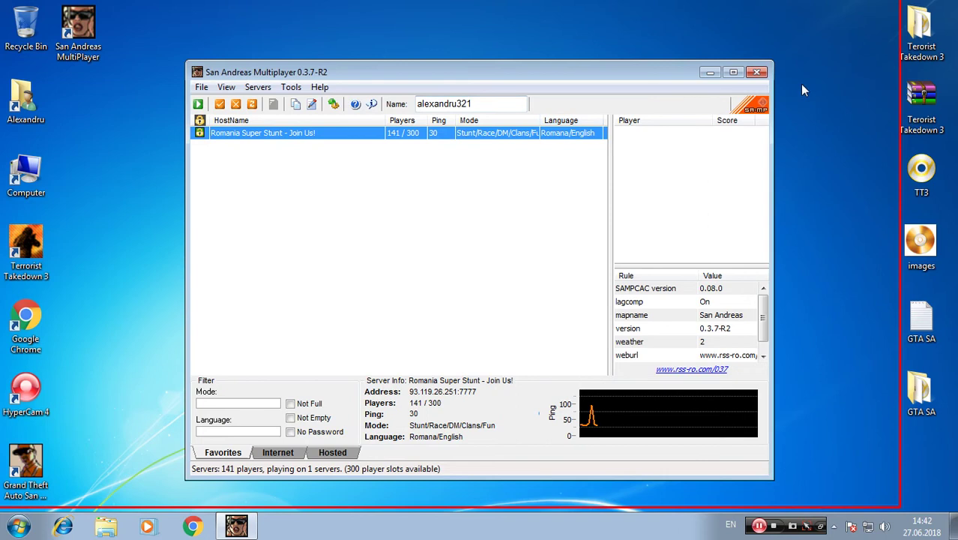
click(759, 74)
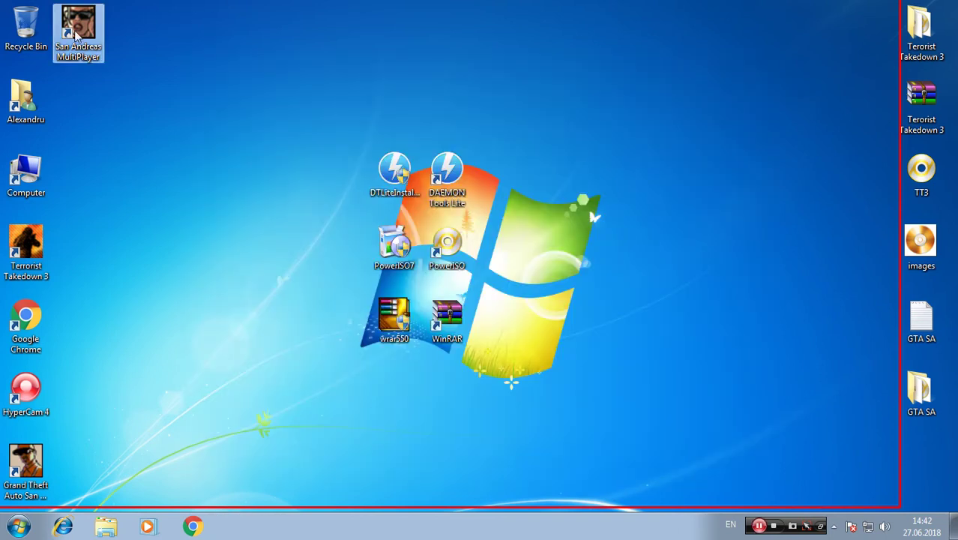
From the Grand Theft Auto San Andreas file location, set samp to Windows 98 / Windows Me compatibility mode and to run as administrator
right_click(43, 486)
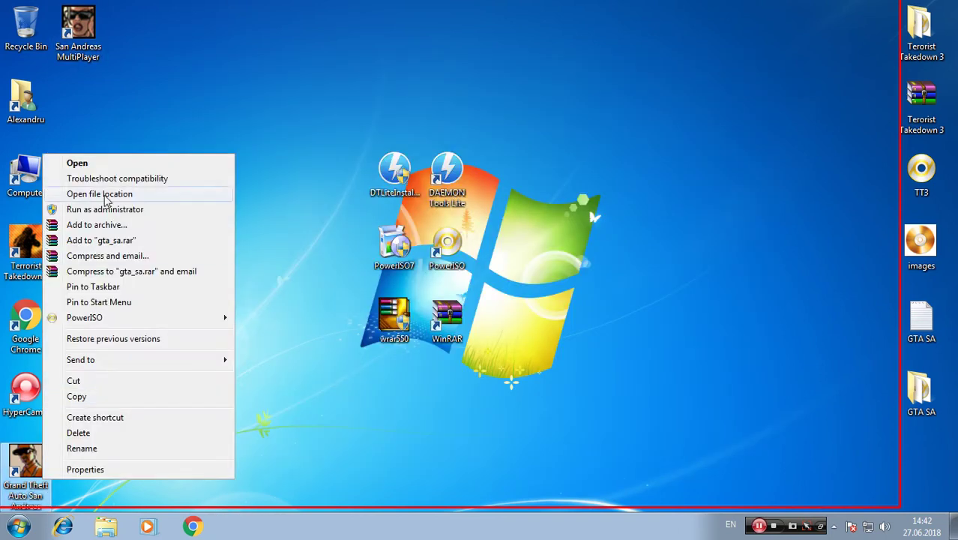
click(112, 197)
scroll(475, 294, down, 3)
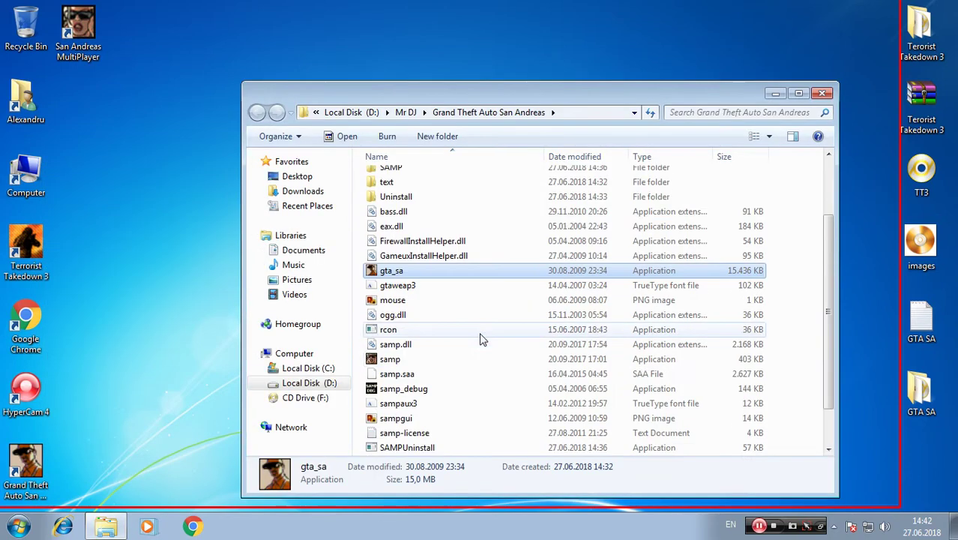
click(442, 319)
right_click(444, 317)
click(467, 306)
click(504, 184)
click(480, 261)
click(558, 278)
click(566, 309)
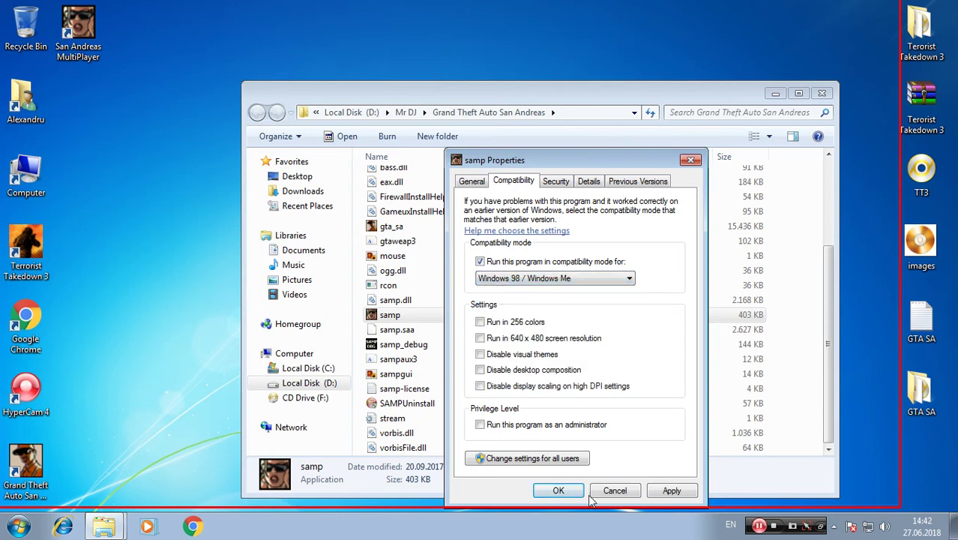
click(670, 490)
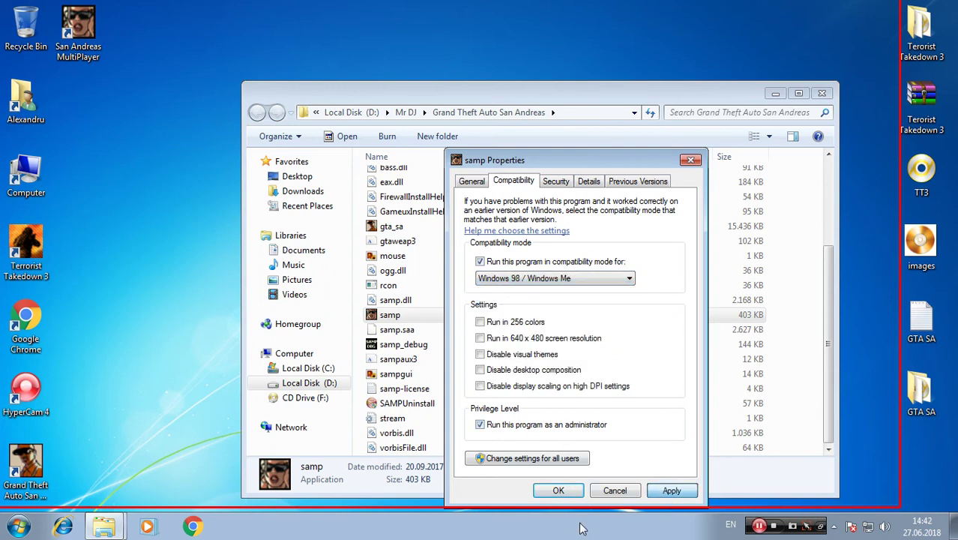
click(558, 490)
Set gta_sa to Windows 98 / Windows Me compatibility mode and to run as administrator, and close the game folder
right_click(420, 227)
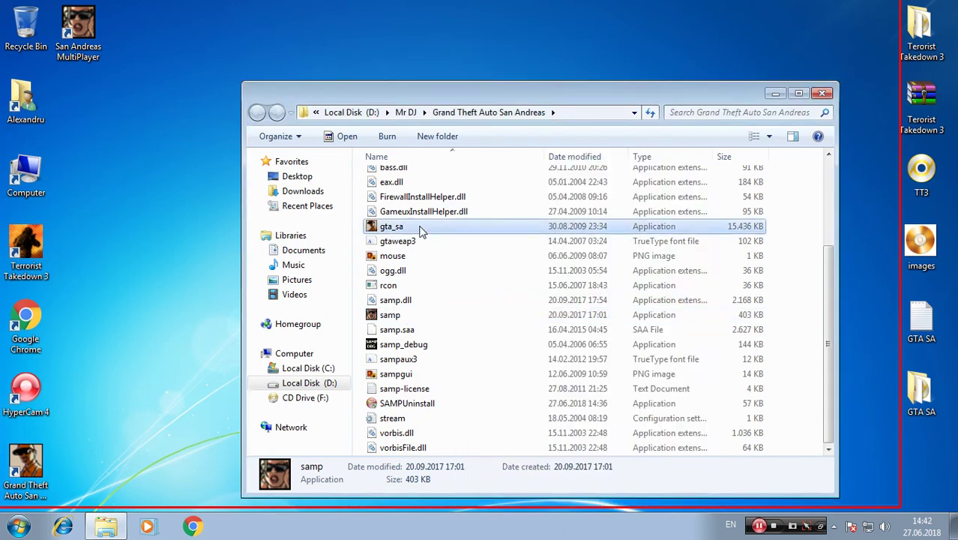
click(457, 500)
click(489, 181)
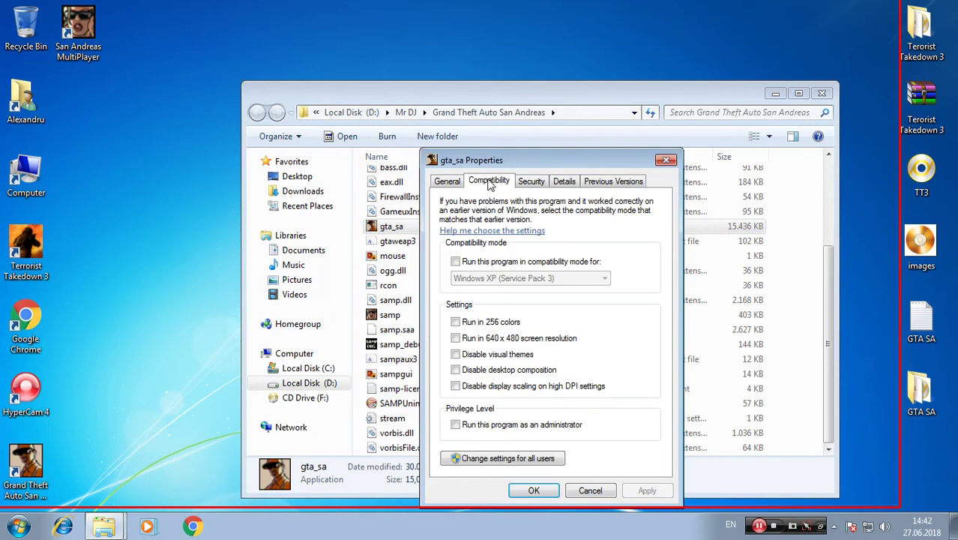
click(527, 261)
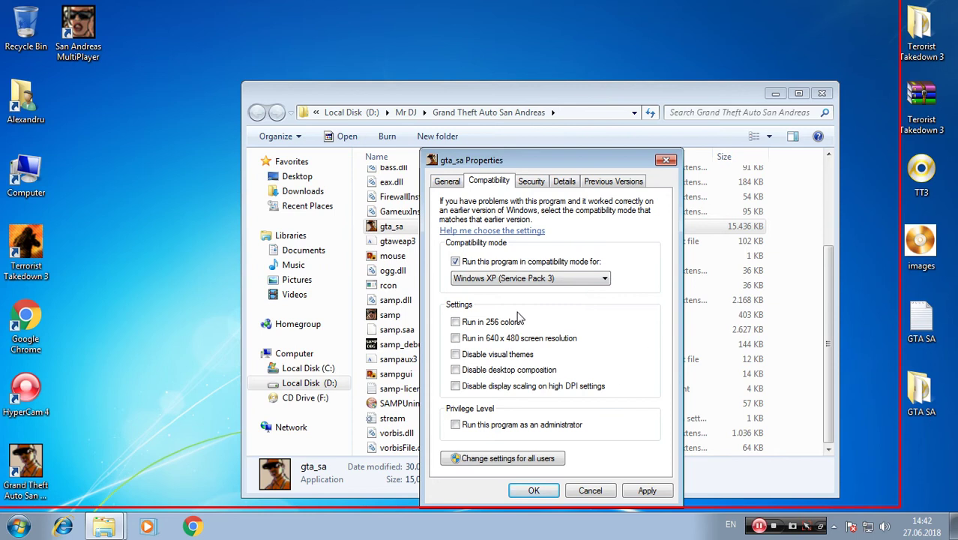
click(527, 281)
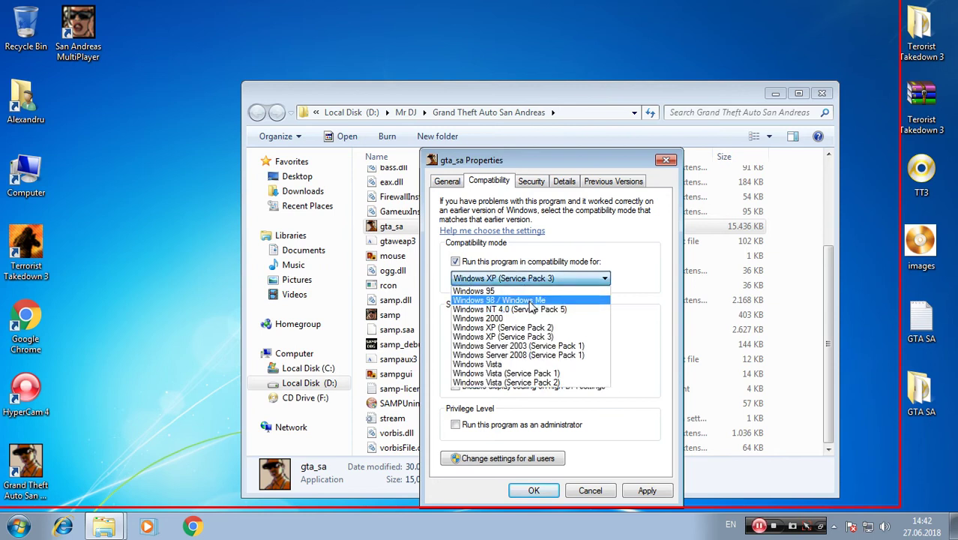
click(532, 301)
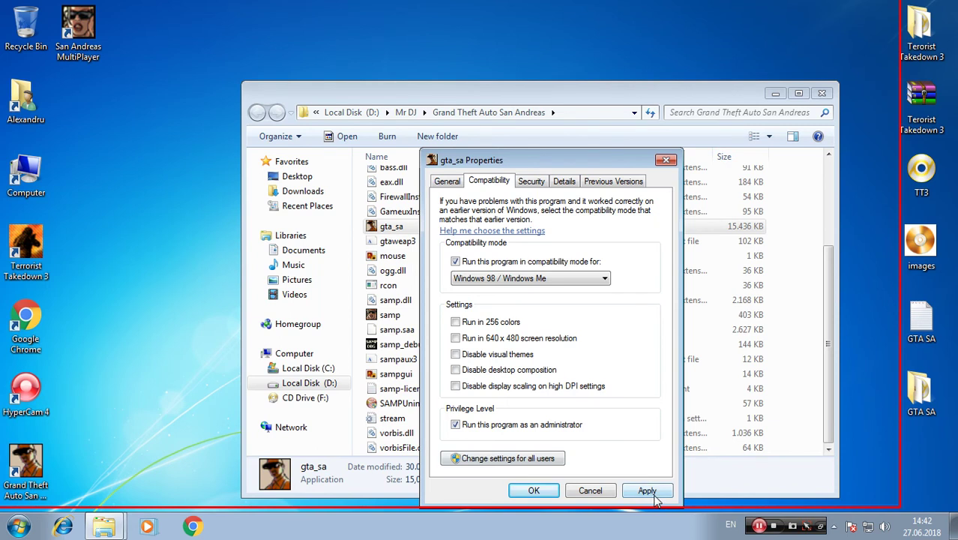
click(524, 490)
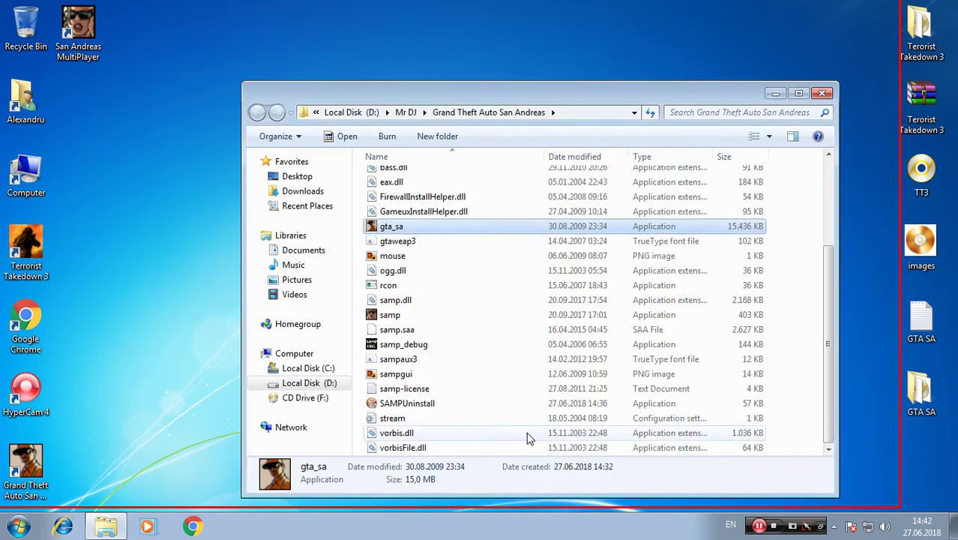
click(821, 93)
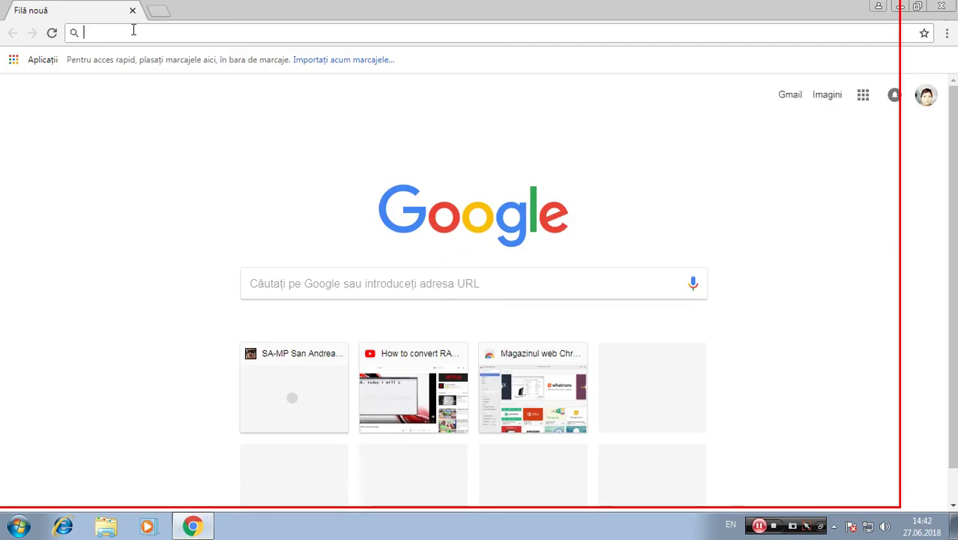
Search Google for "download cleo gta sa" and download CLEO v4.3.22 for GTA SA from the CLEO Library site
click(133, 30)
text(download deo g)
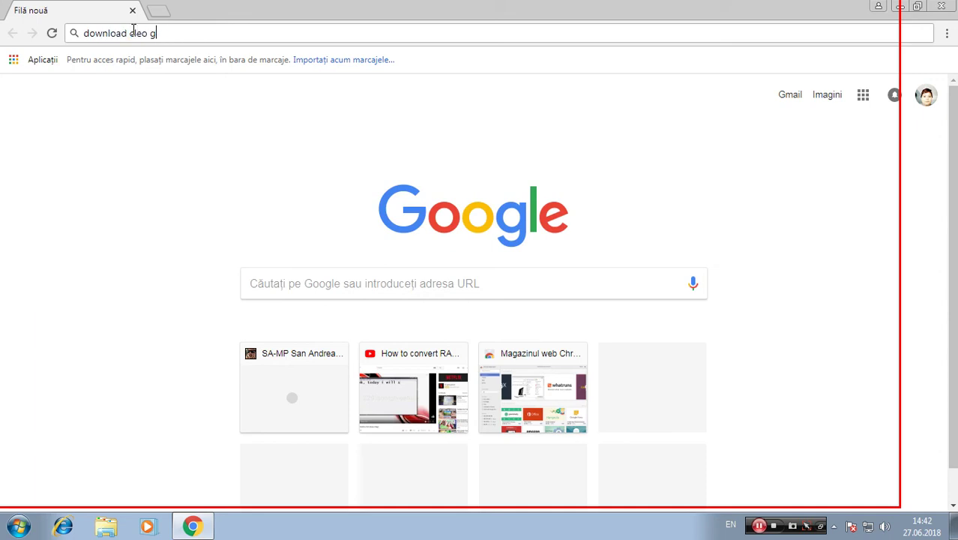
key(Return)
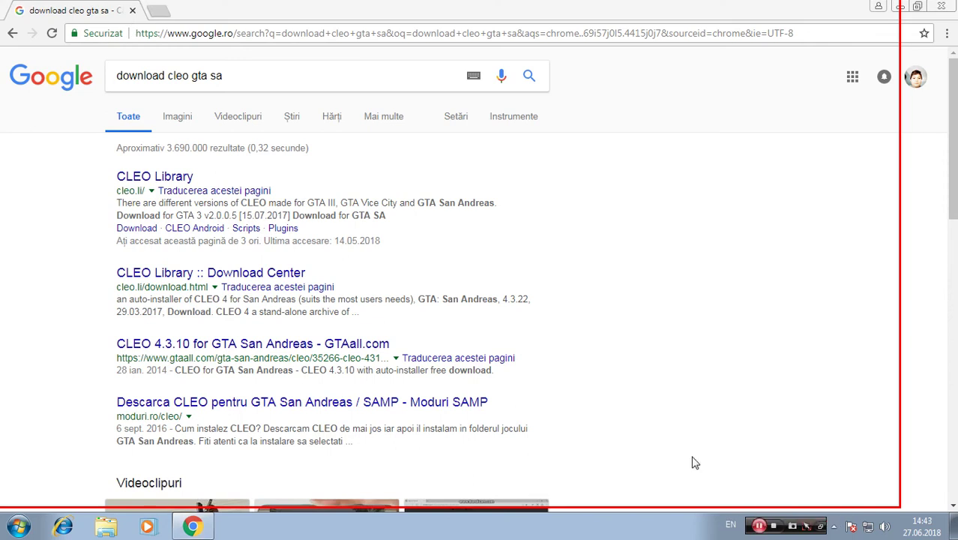
click(161, 178)
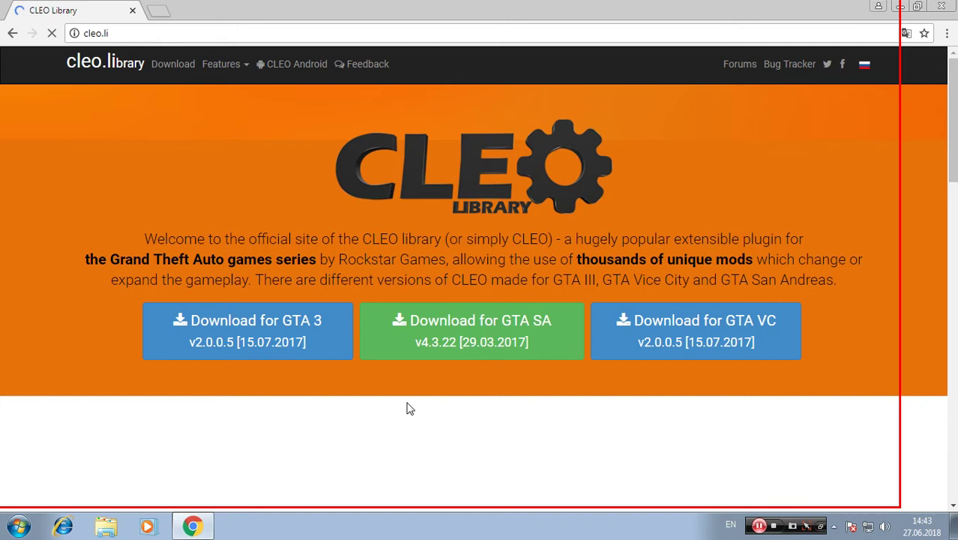
click(488, 349)
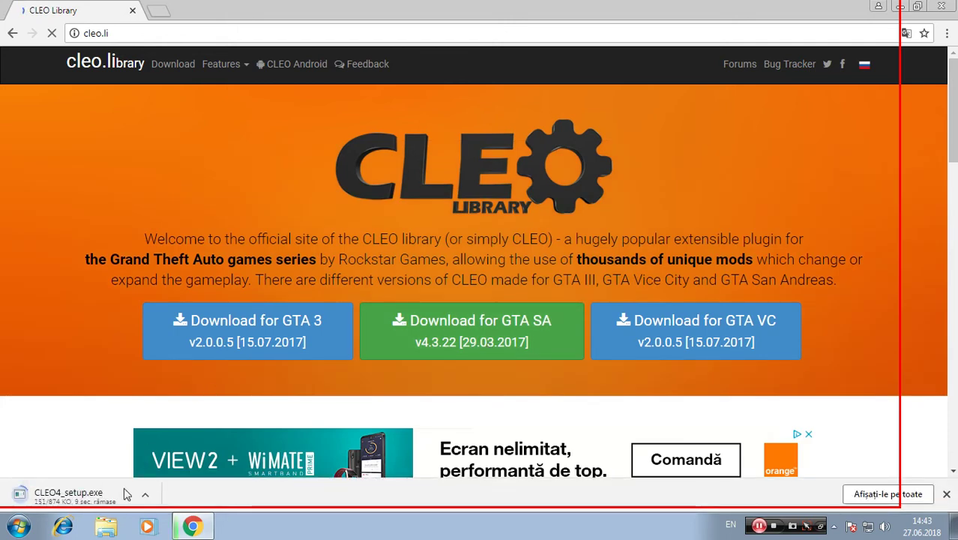
Search for "download samp anti crash" and download the samp.asi anticrasher from the moduri.ro page
click(150, 34)
text(dow)
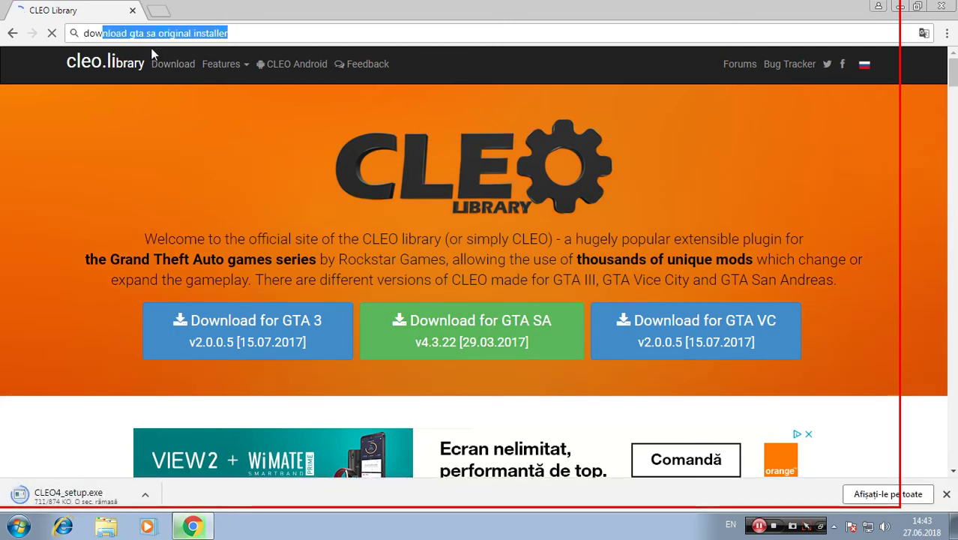
text(nload samp a)
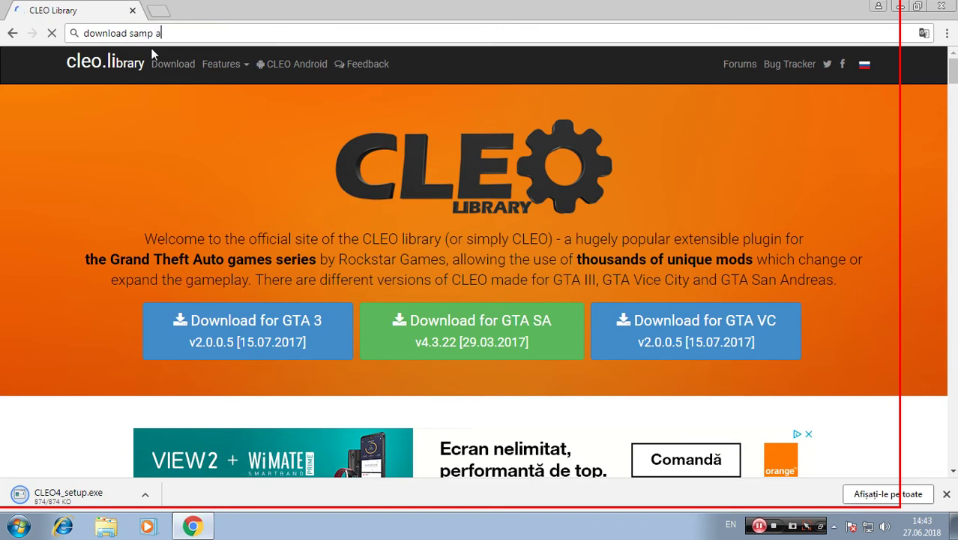
text(nti cras)
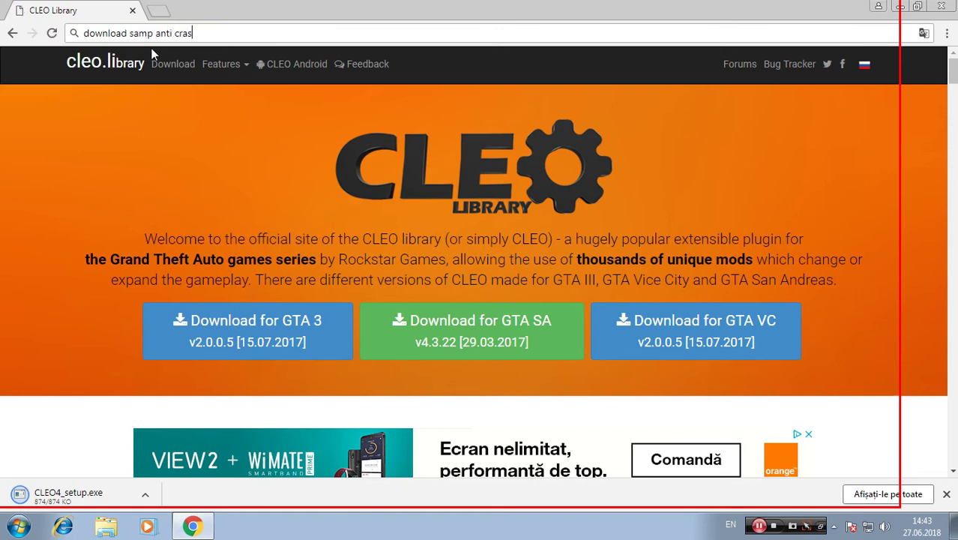
text(h)
key(Return)
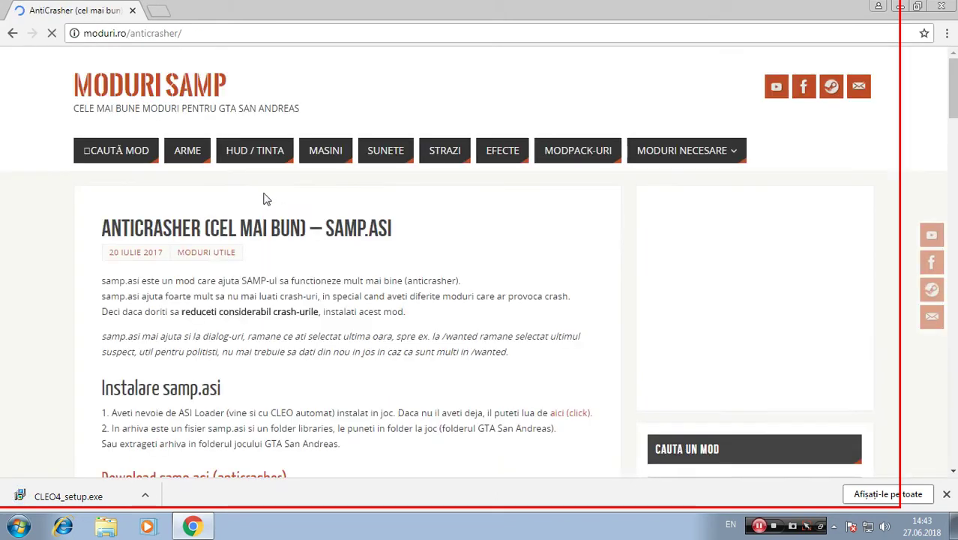
scroll(303, 255, down, 2)
scroll(246, 271, down, 3)
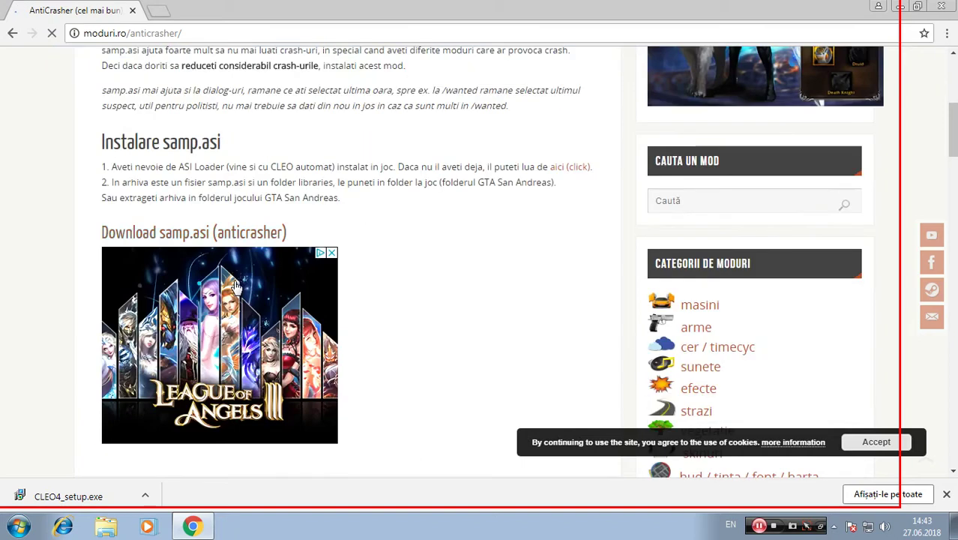
scroll(169, 85, down, 2)
click(168, 94)
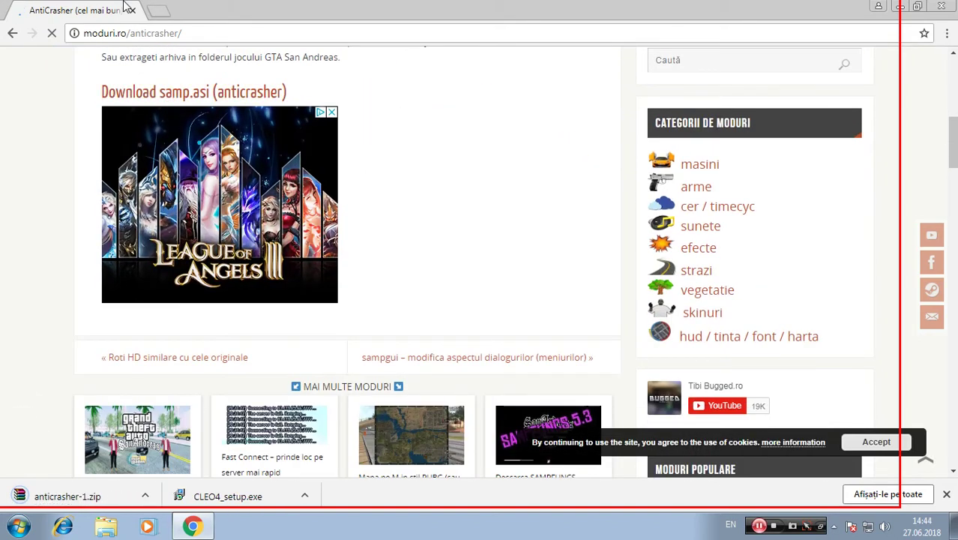
Run the downloaded CLEO4_setup.exe with English as the setup language and proceed to the game location page
click(240, 501)
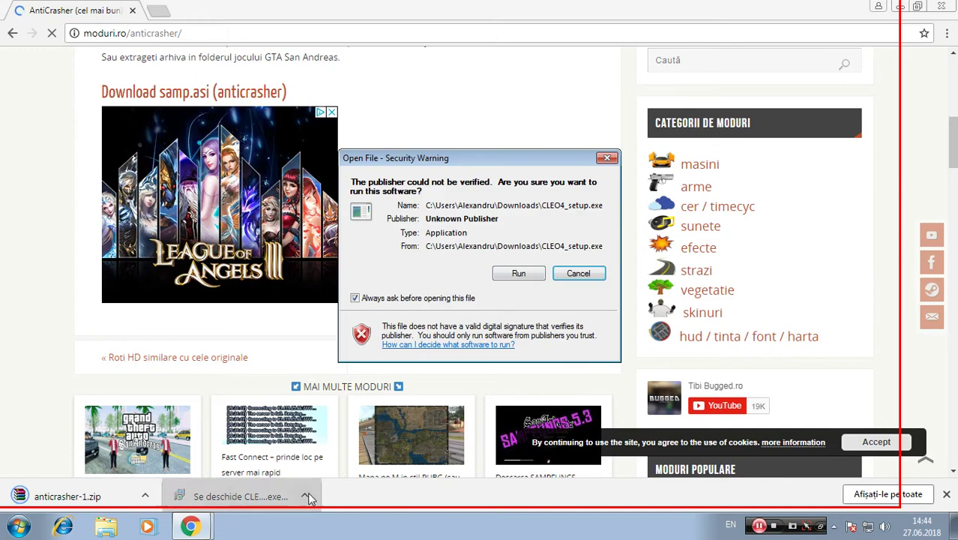
click(519, 276)
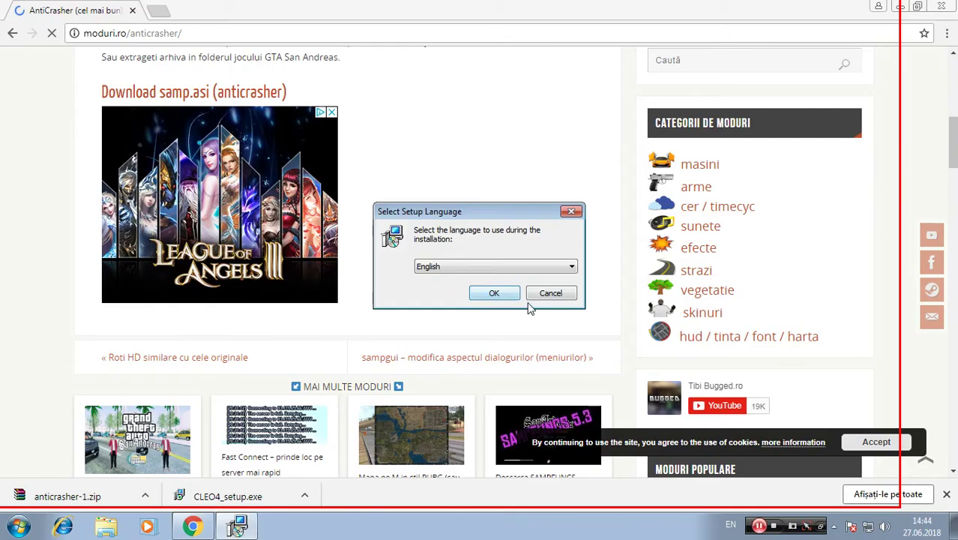
click(494, 296)
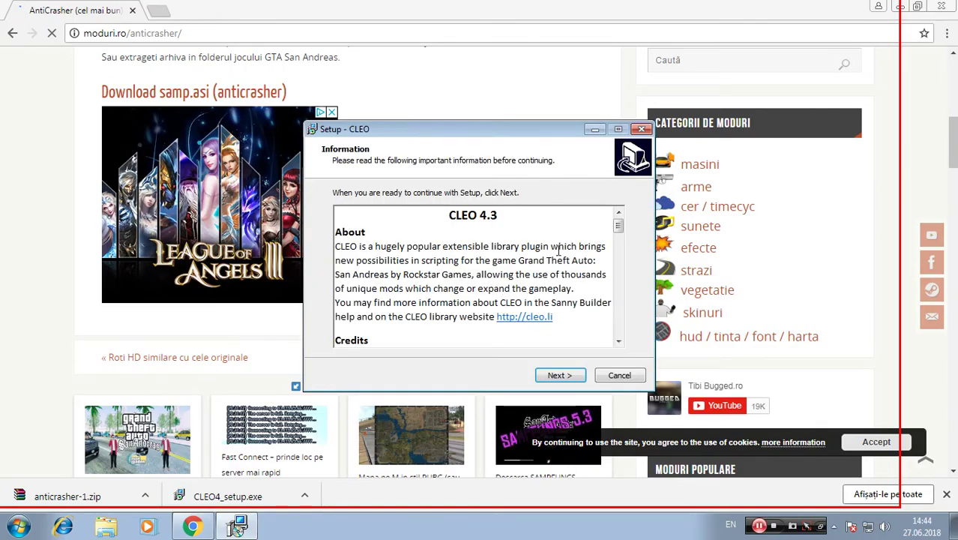
click(563, 377)
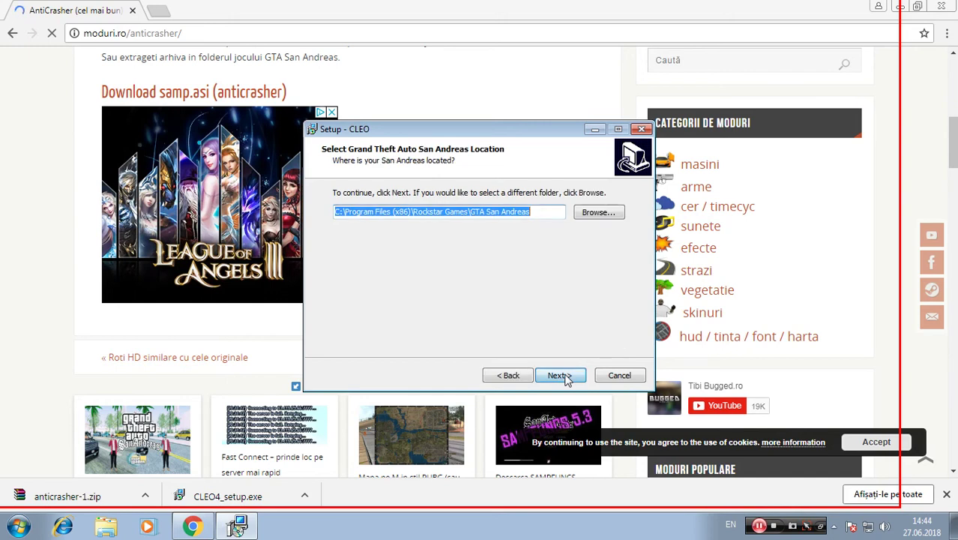
Set the San Andreas location to D:\Mr DJ\Grand Theft Auto San Andreas\ and install CLEO there
click(598, 213)
scroll(573, 247, down, 5)
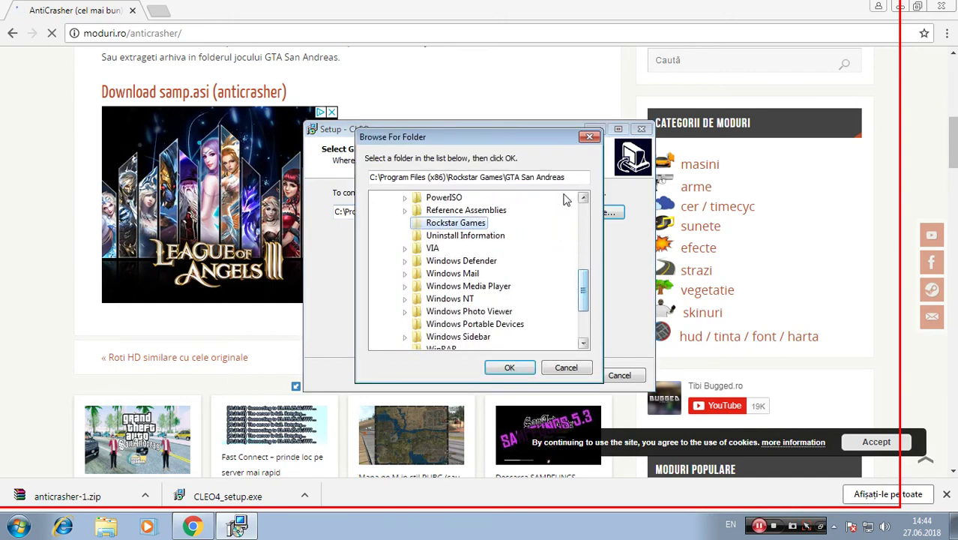
click(446, 323)
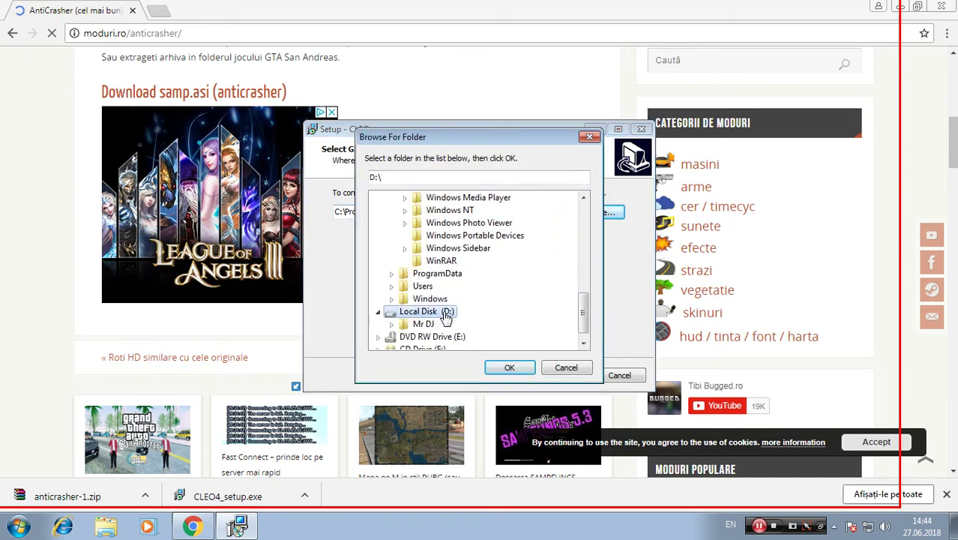
click(425, 324)
click(442, 347)
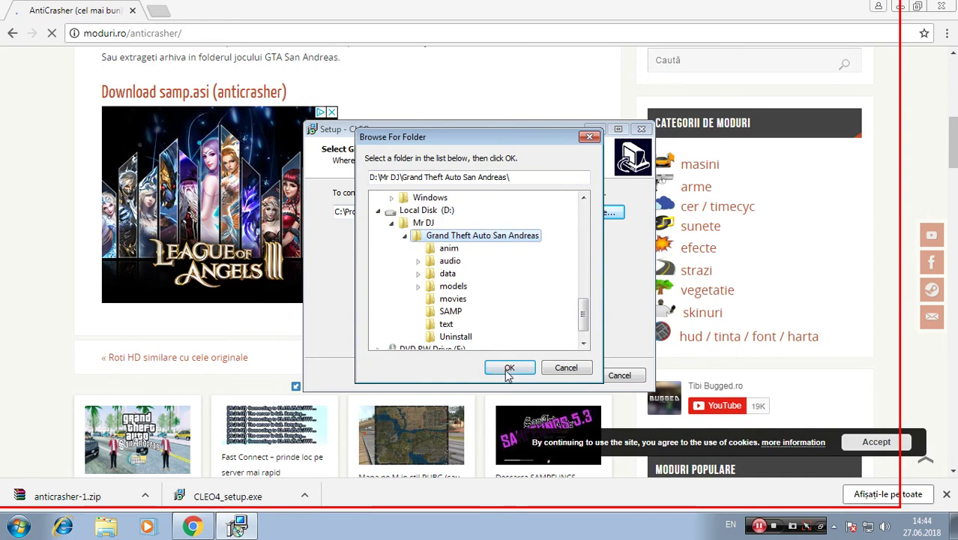
click(509, 368)
click(549, 383)
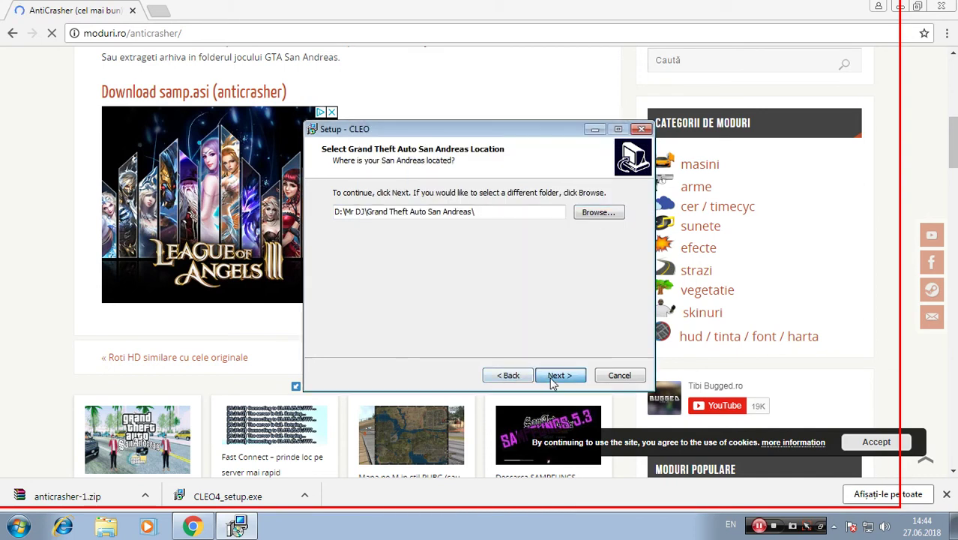
click(554, 381)
click(560, 376)
click(553, 375)
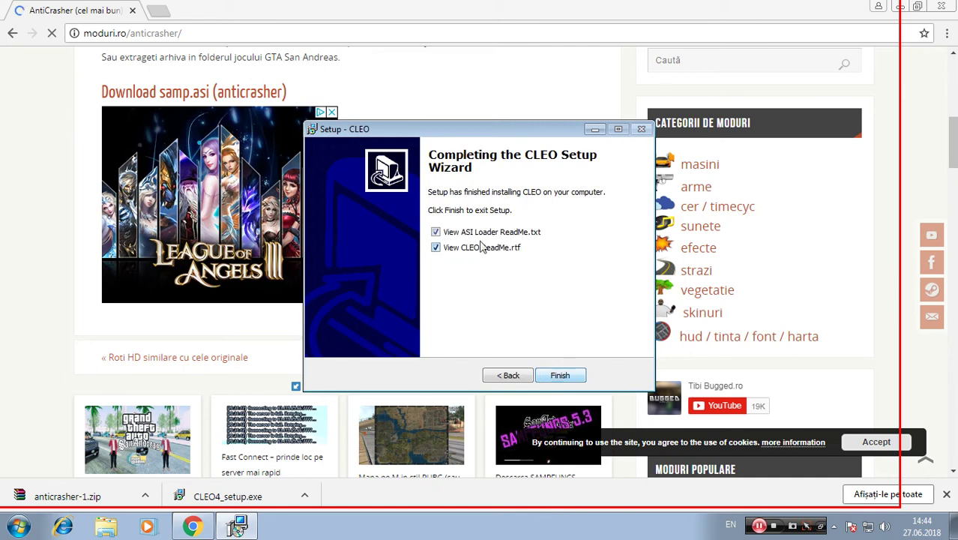
Finish the CLEO setup wizard, open the downloaded anticrasher-1.zip, and close the browser
click(562, 375)
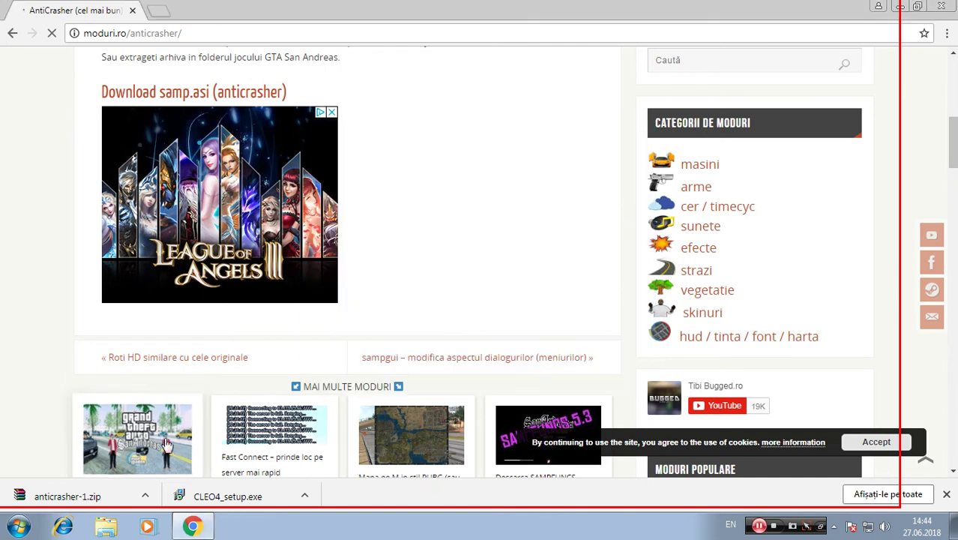
click(71, 496)
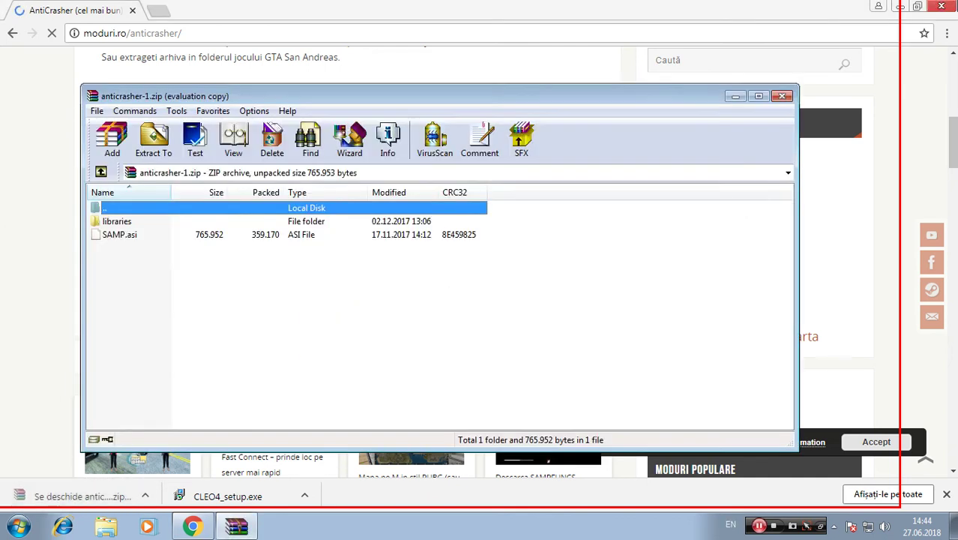
click(900, 6)
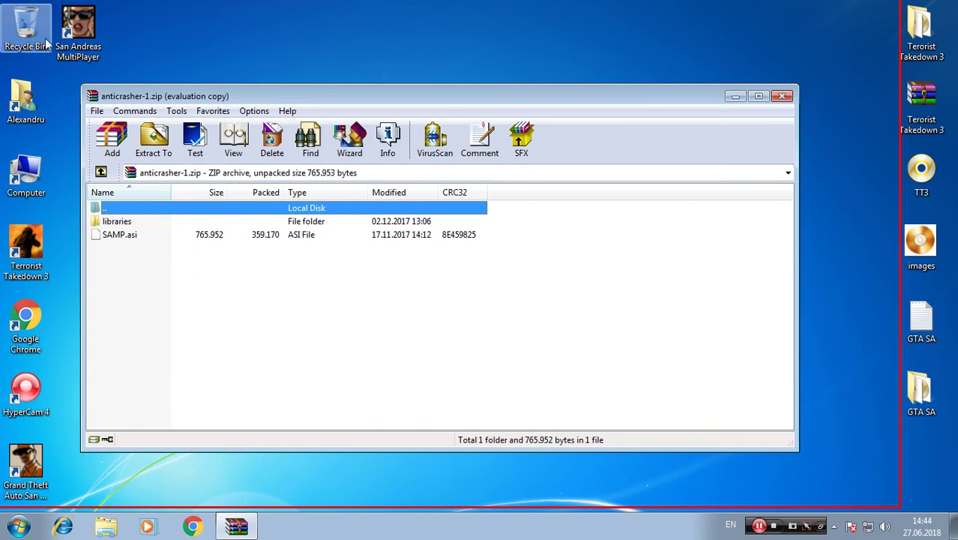
click(75, 28)
right_click(74, 28)
click(112, 50)
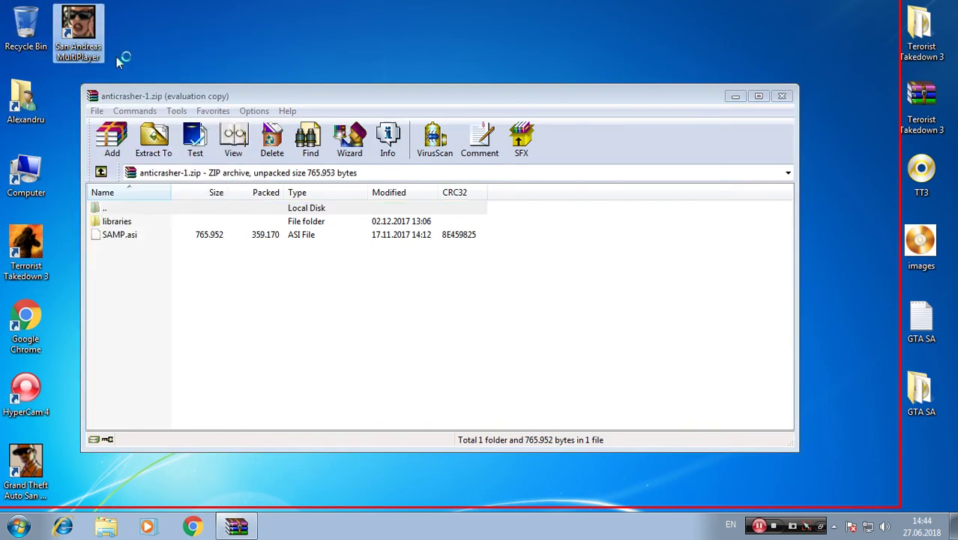
click(647, 392)
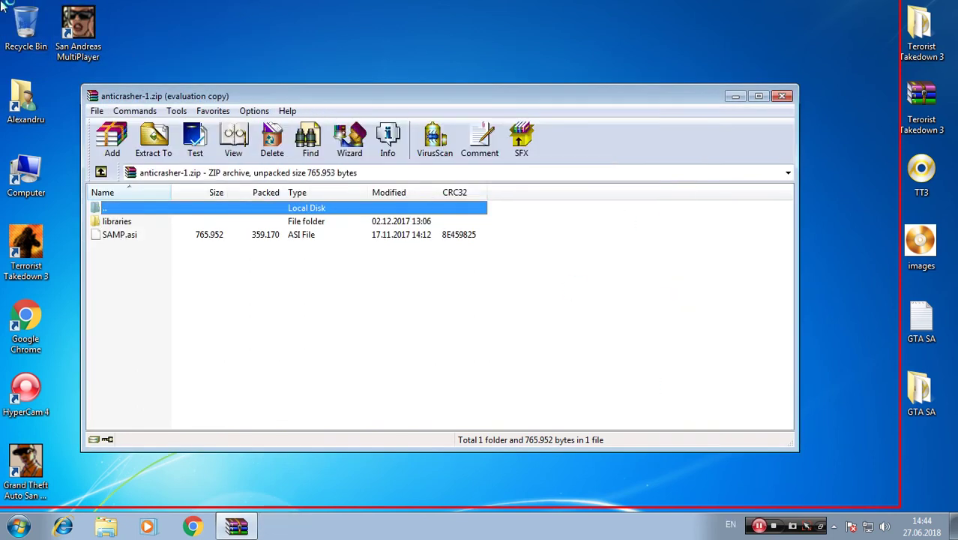
Open the San Andreas MultiPlayer shortcut's file location and extract libraries and SAMP.asi from anticrasher-1.zip into that Grand Theft Auto San Andreas folder
right_click(83, 43)
click(140, 81)
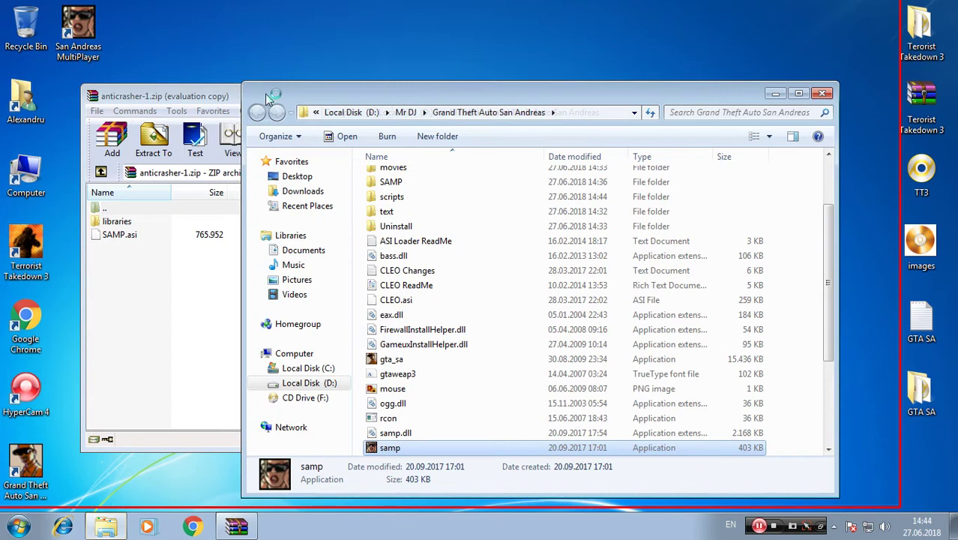
drag(237, 98, 559, 89)
click(442, 221)
double_click(446, 209)
double_click(462, 196)
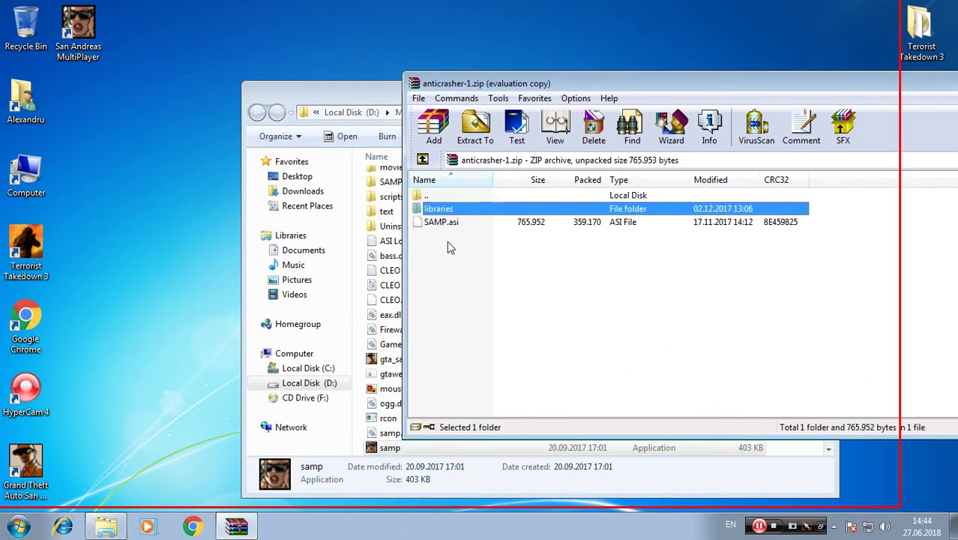
ctrl+click(451, 221)
drag(365, 216, 367, 194)
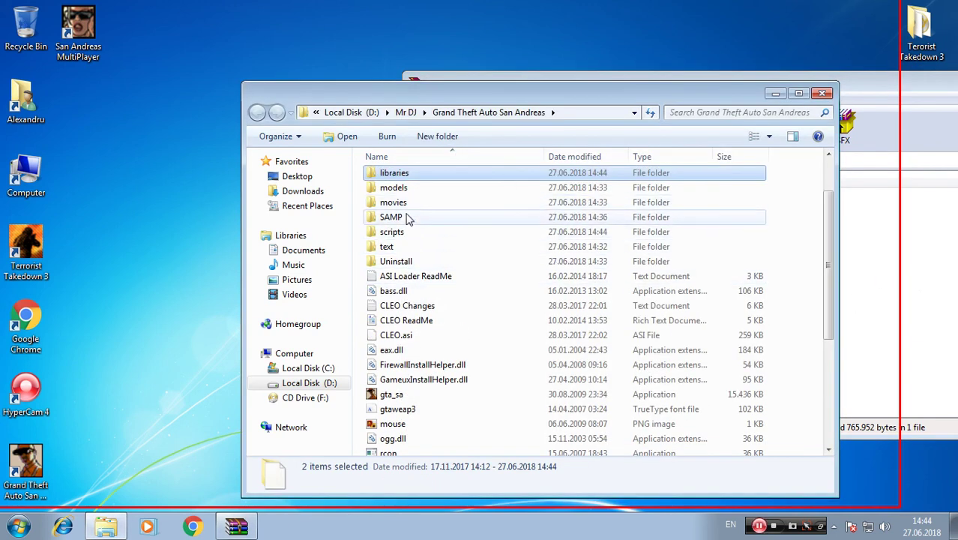
Extract libraries and SAMP.asi from the archive into the game's cleo folder as well, and close the folder and archive windows
scroll(438, 212, down, 5)
scroll(438, 211, up, 10)
double_click(406, 207)
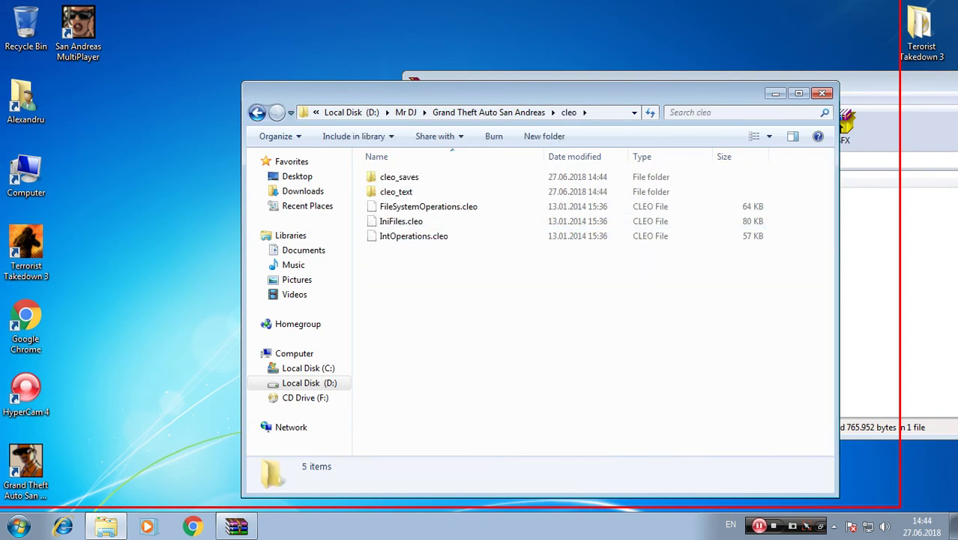
click(901, 318)
click(796, 252)
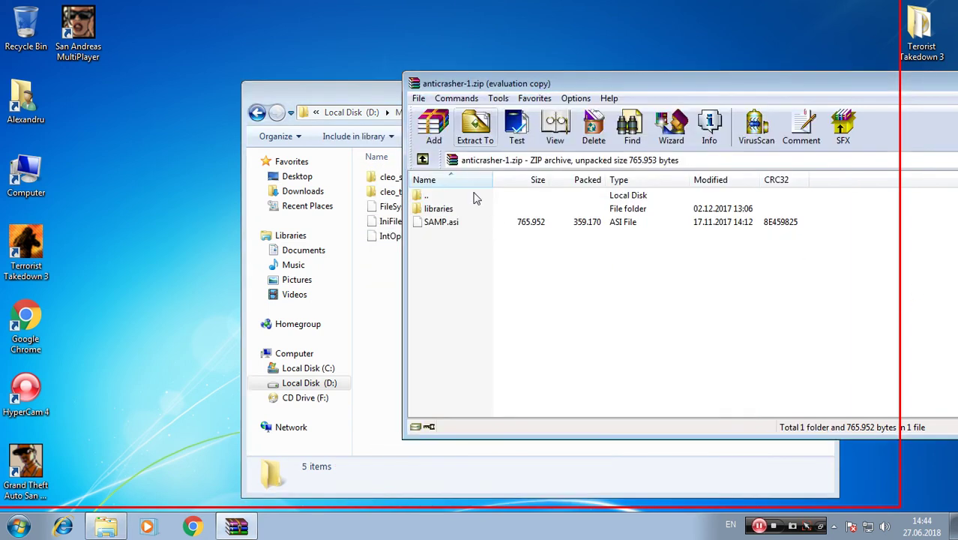
drag(481, 250, 378, 308)
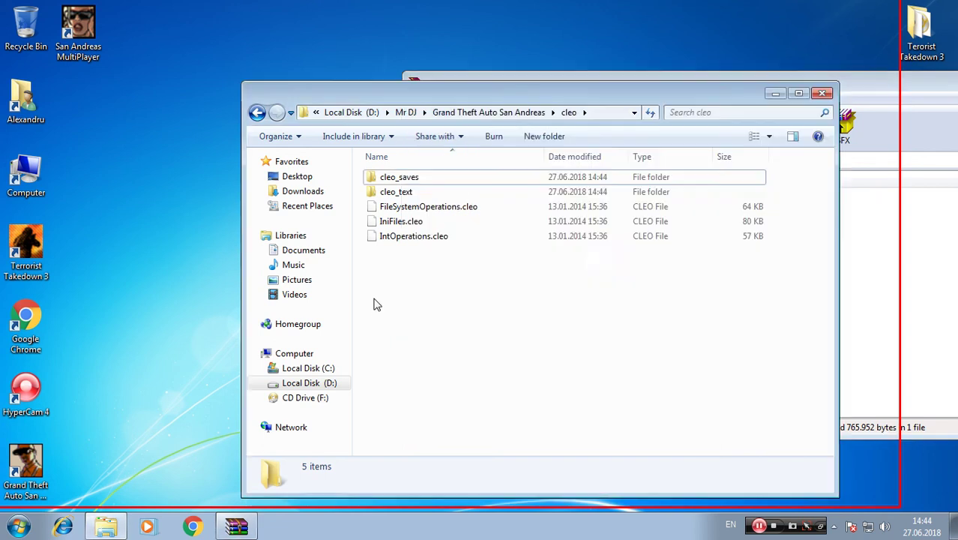
click(821, 90)
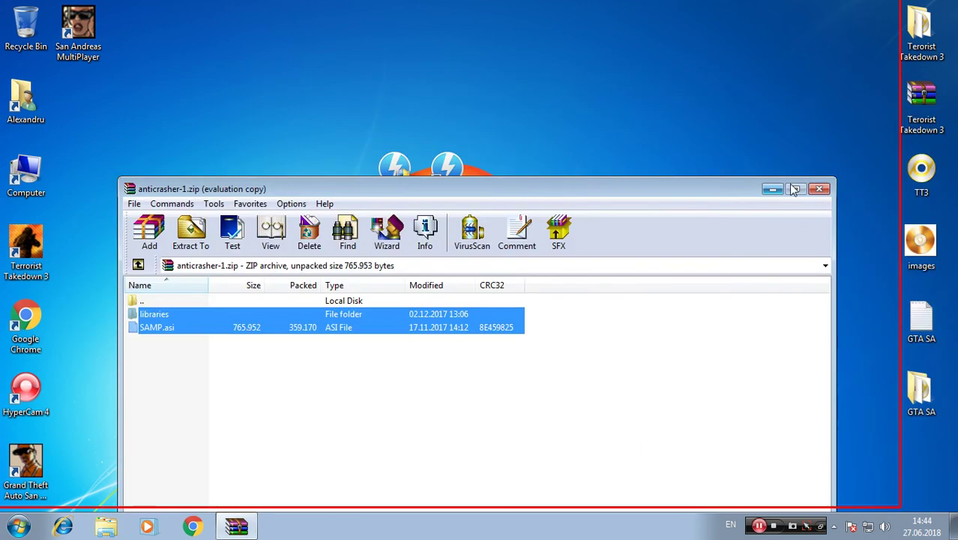
click(819, 193)
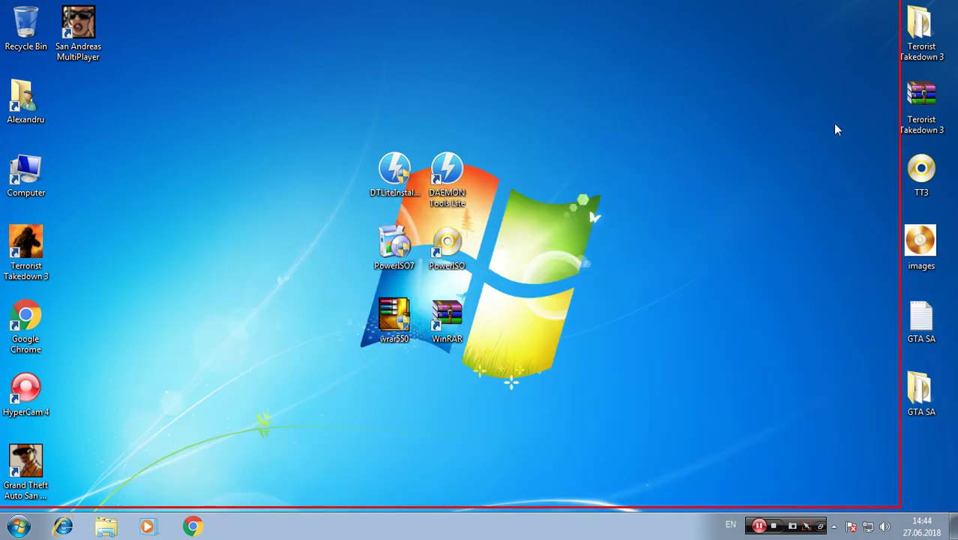